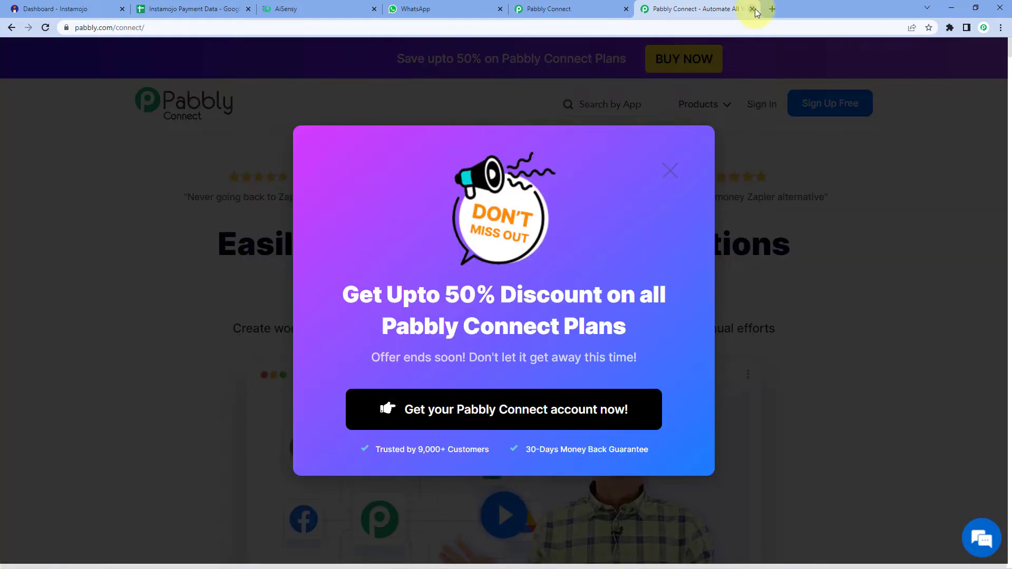
Step: Close the promotional 'Pabbly Connect - Automate All' tab to return to the dashboard
{"action": "left_click", "coordinate": [753, 9]}
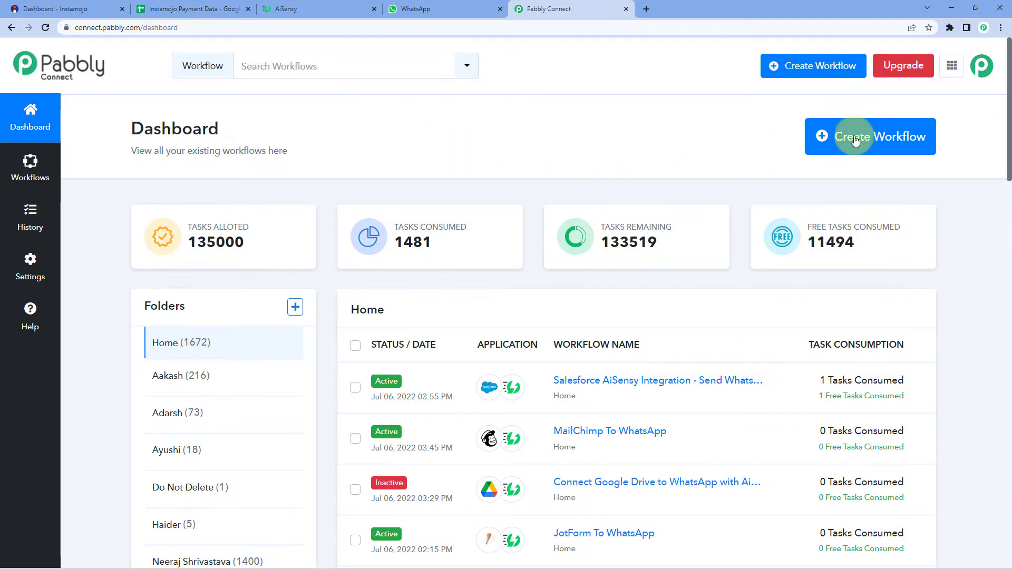
Step: Create a new workflow named 'Instamojo to Google Sheets to WhatsApp'
{"action": "left_click", "coordinate": [879, 136]}
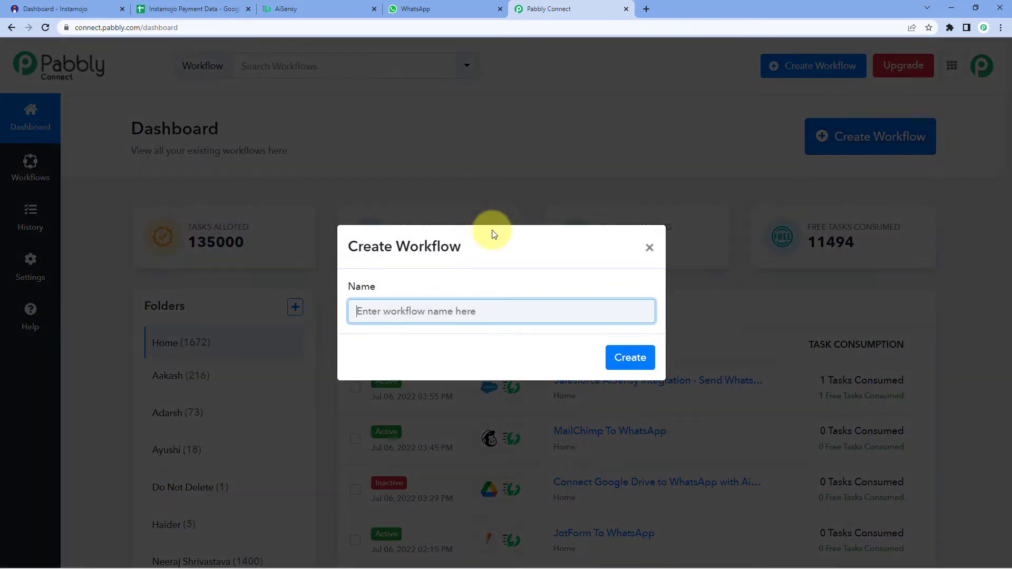
{"action": "type", "text": "Instamojo to Google Sheets to WhatsApp"}
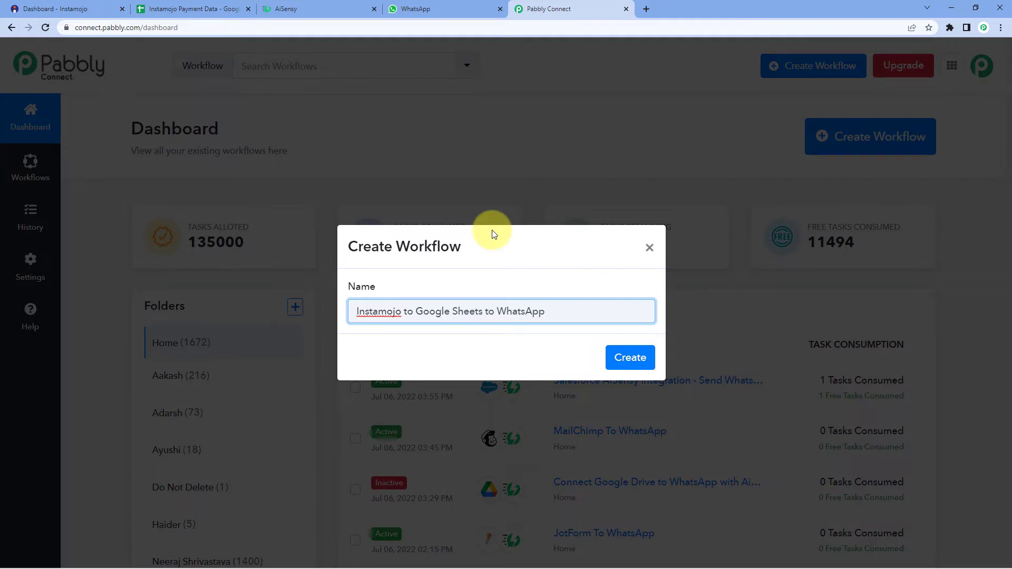
{"action": "left_click", "coordinate": [627, 356]}
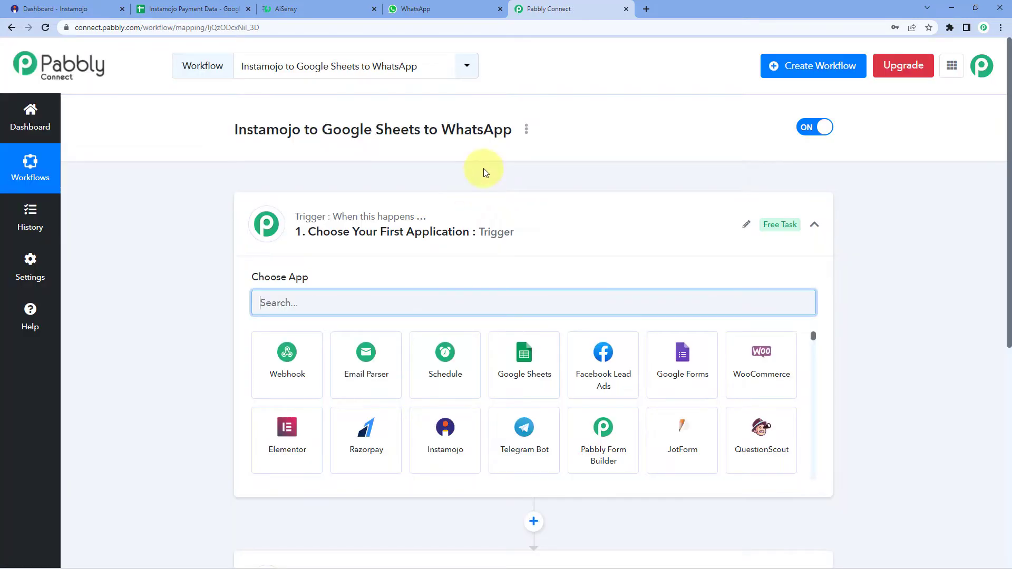
Step: Set the workflow trigger to the Instamojo app with the New Sale event
{"action": "scroll", "coordinate": [191, 223], "scroll_direction": "down", "scroll_amount": 1}
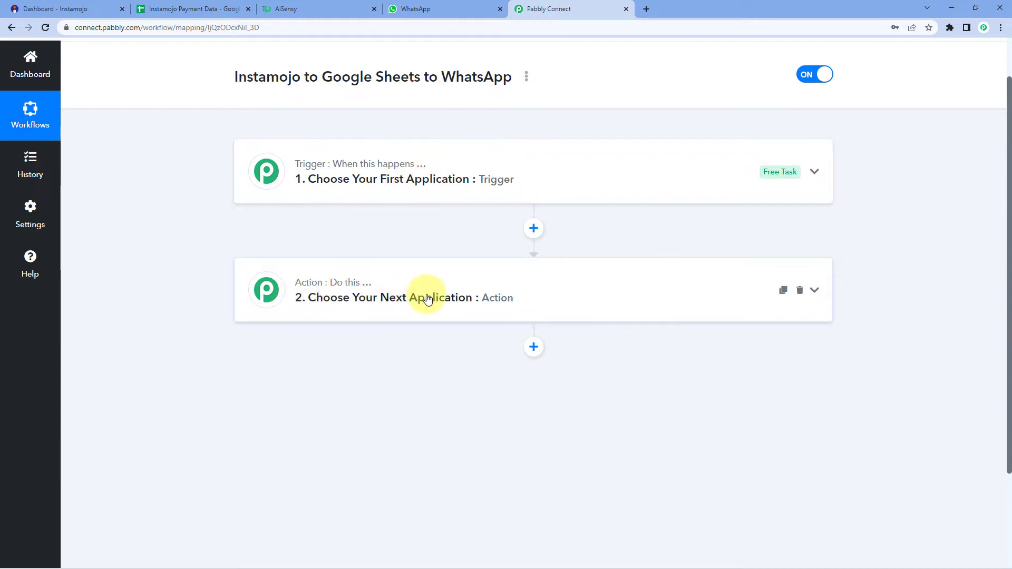
{"action": "left_click", "coordinate": [476, 162]}
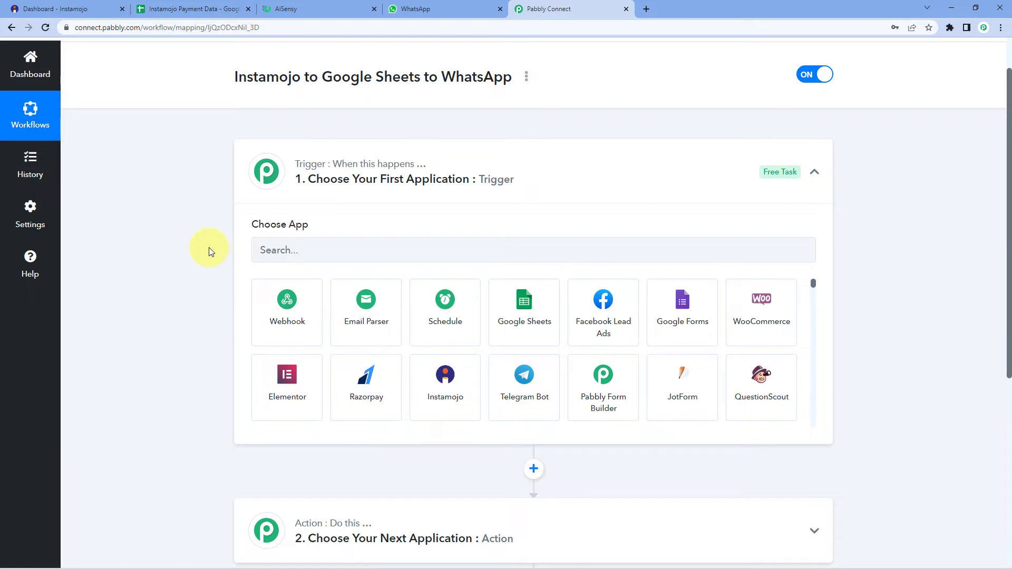
{"action": "left_click", "coordinate": [296, 249]}
{"action": "type", "text": "instamojo"}
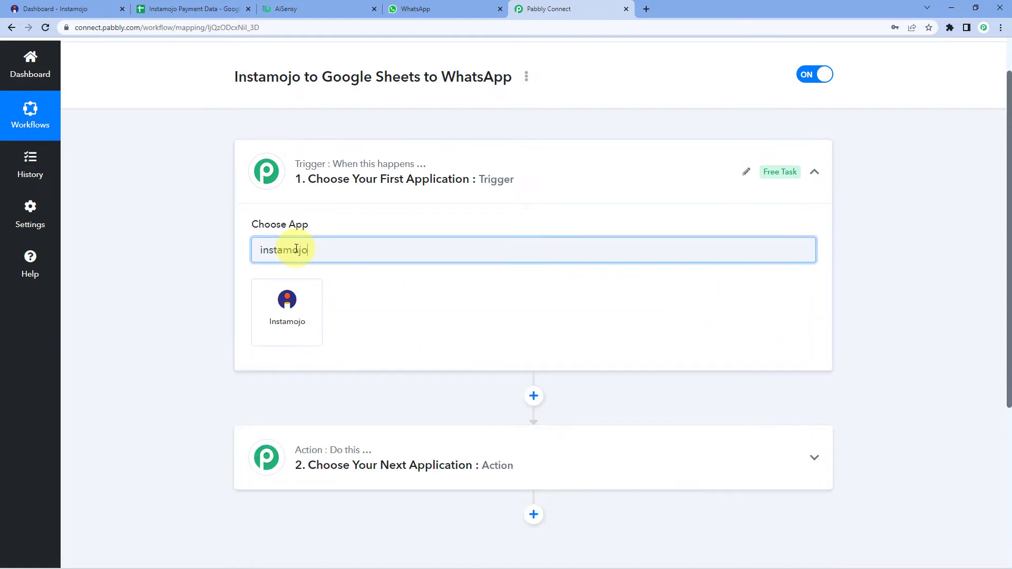
{"action": "left_click", "coordinate": [309, 299]}
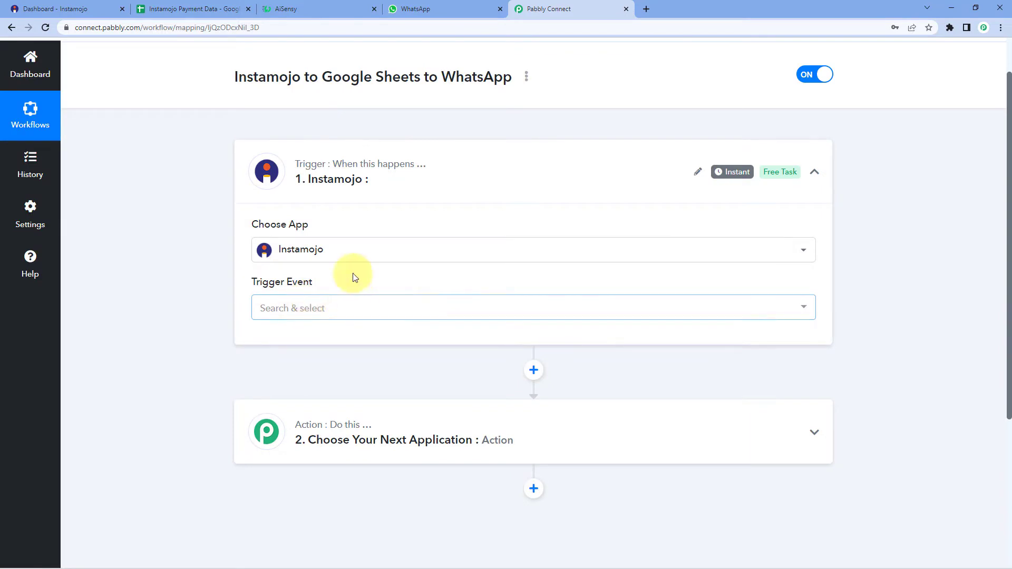
{"action": "left_click", "coordinate": [330, 310]}
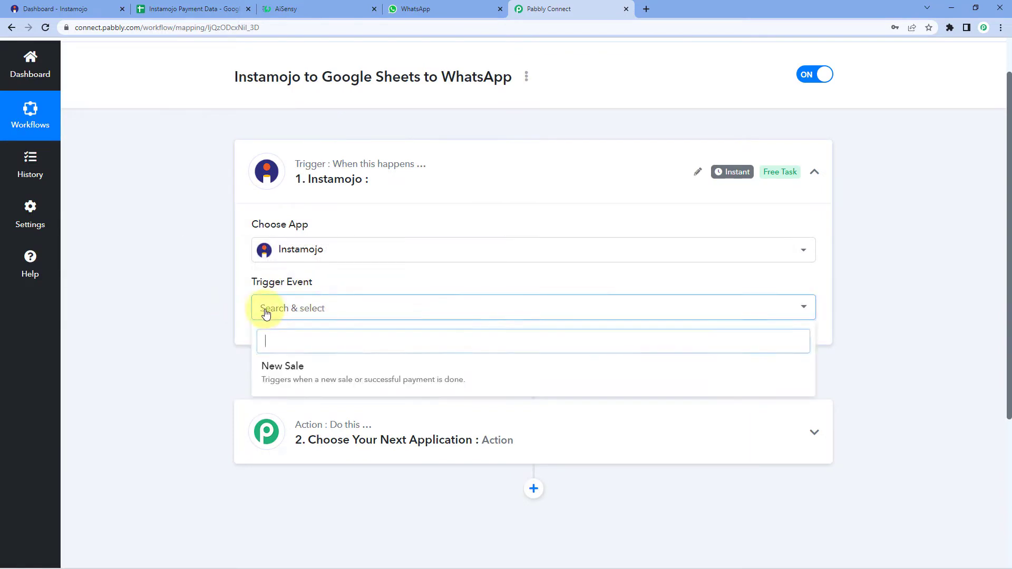
{"action": "left_click", "coordinate": [308, 367]}
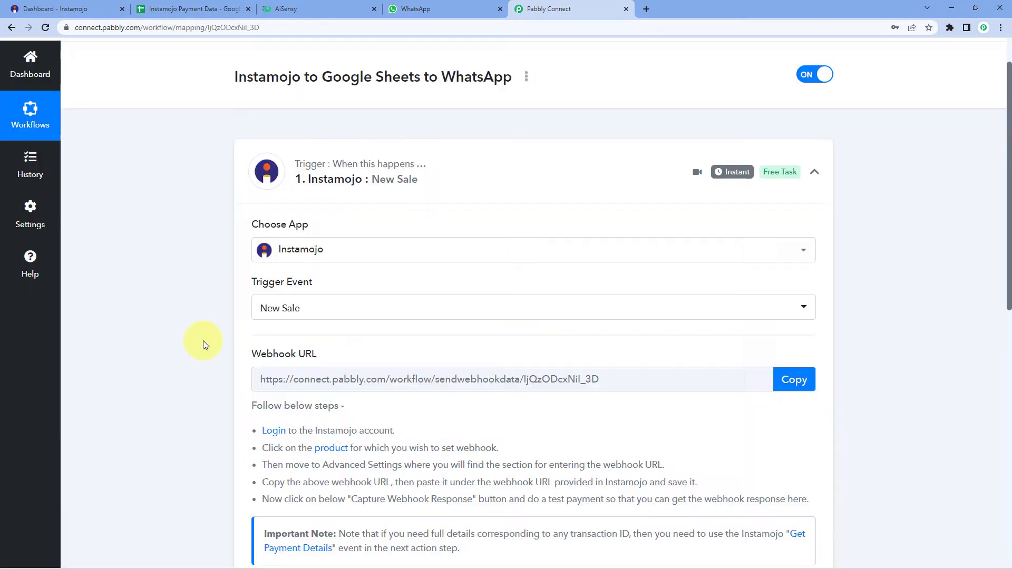
Step: Copy the Instamojo New Sale webhook URL so the trigger awaits a response
{"action": "scroll", "coordinate": [204, 341], "scroll_direction": "down", "scroll_amount": 1}
{"action": "scroll", "coordinate": [205, 342], "scroll_direction": "down", "scroll_amount": 1}
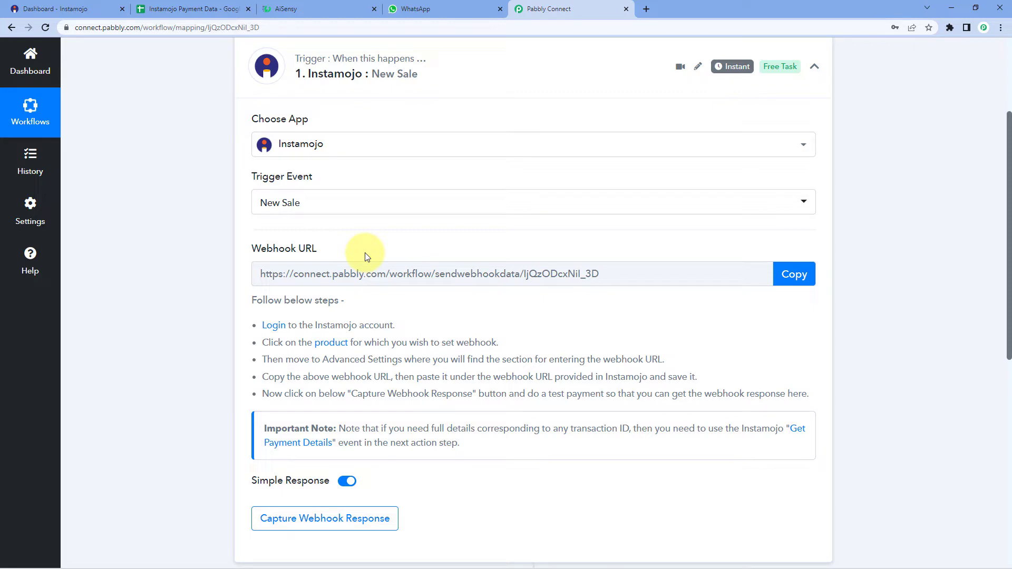
{"action": "left_click", "coordinate": [782, 274]}
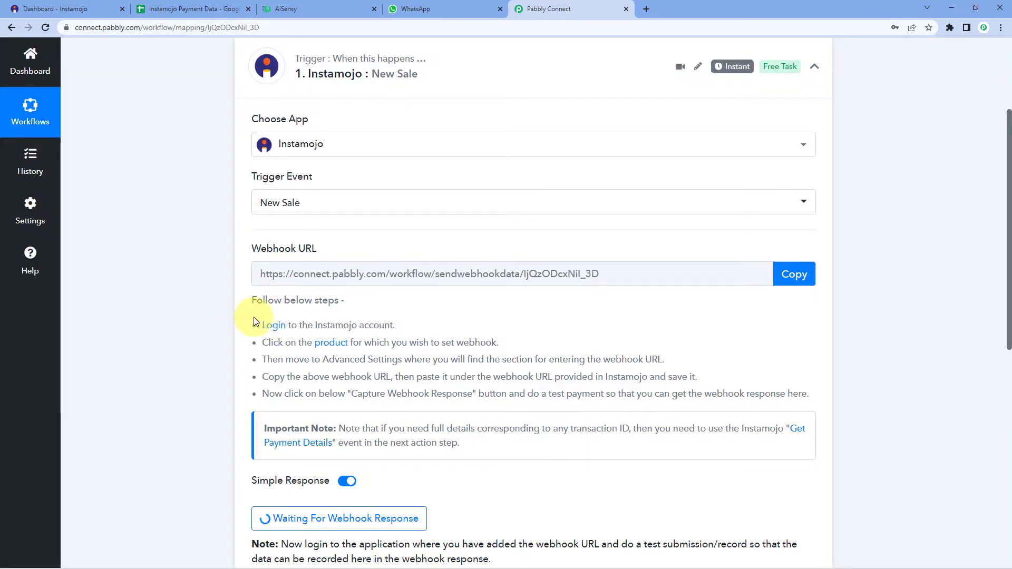
{"action": "left_click_drag", "start_coordinate": [259, 319], "coordinate": [795, 394]}
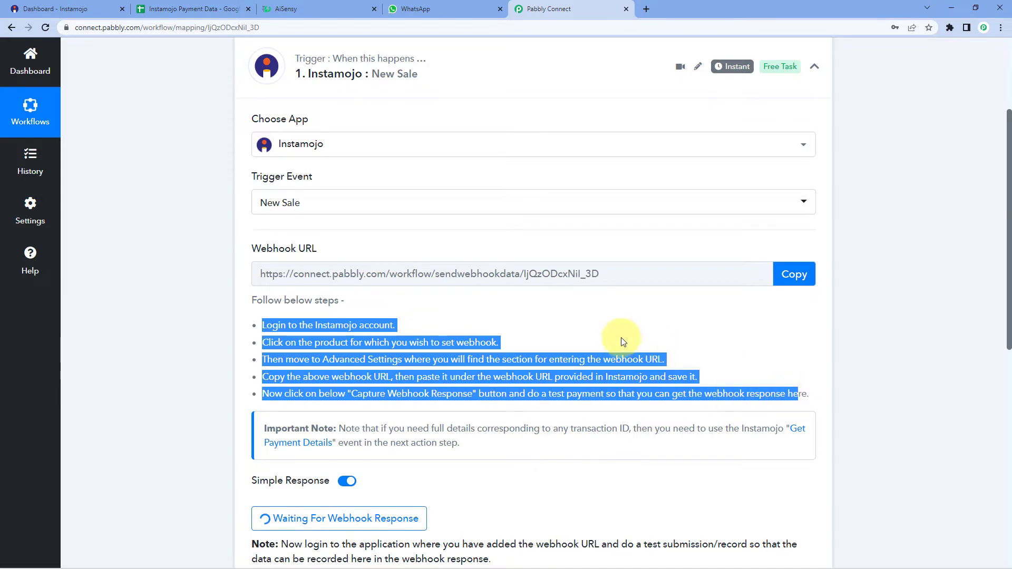
{"action": "left_click", "coordinate": [676, 274]}
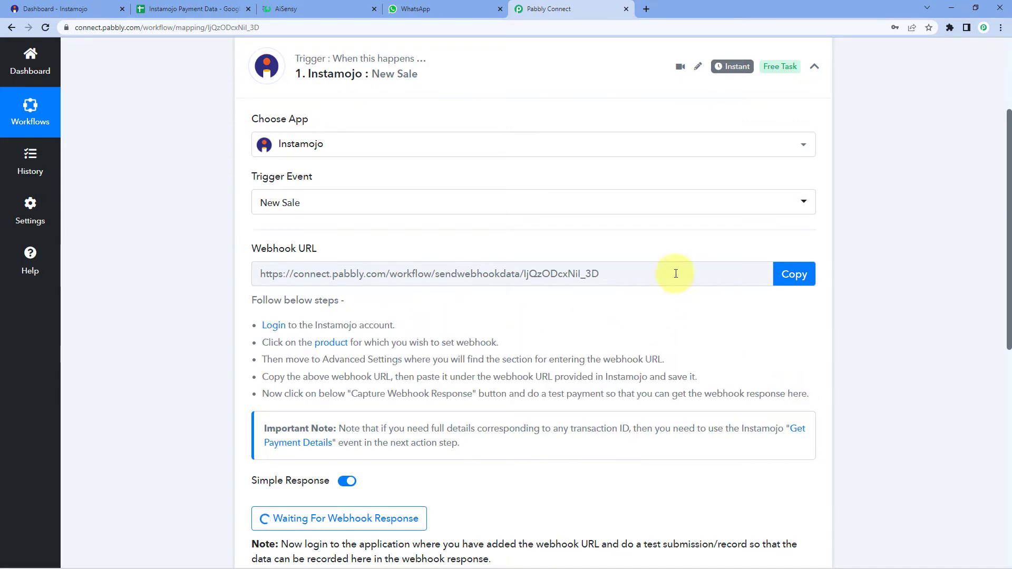
{"action": "left_click", "coordinate": [69, 8]}
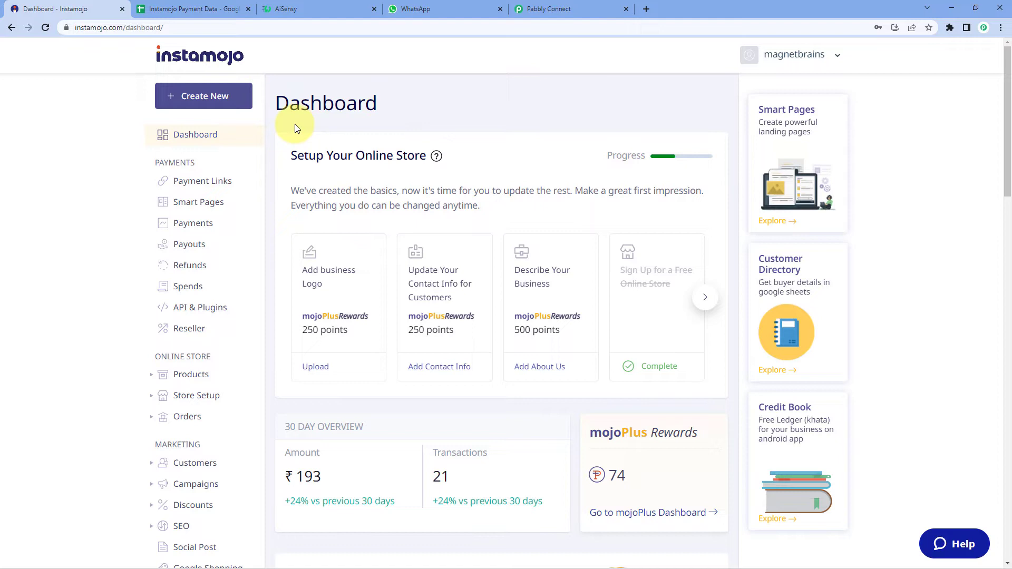
Step: Create an Instamojo smart payment link for 'PHP Course' at a flat price of ₹9
{"action": "left_click", "coordinate": [216, 96]}
{"action": "left_click", "coordinate": [347, 369]}
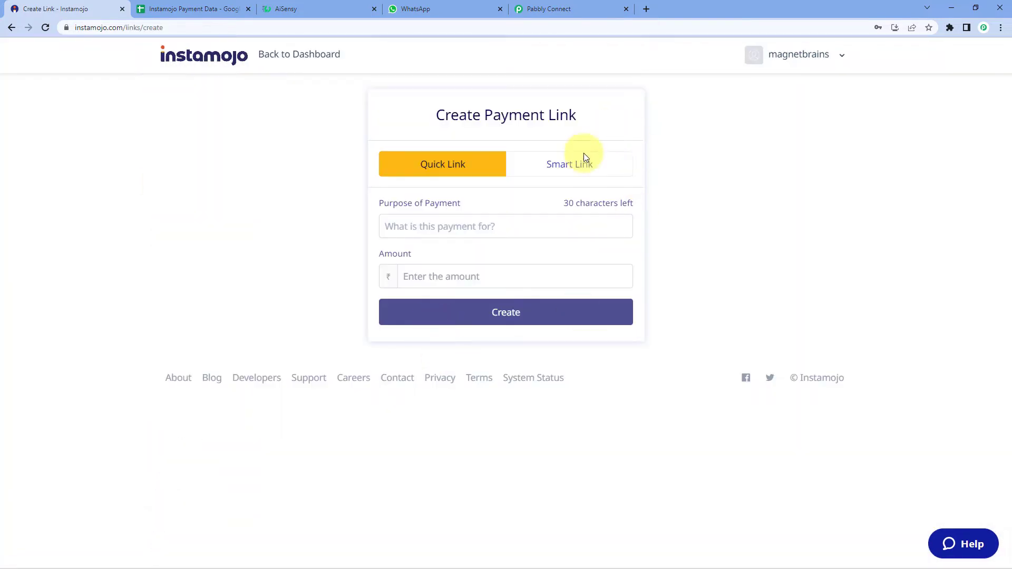
{"action": "left_click", "coordinate": [579, 168]}
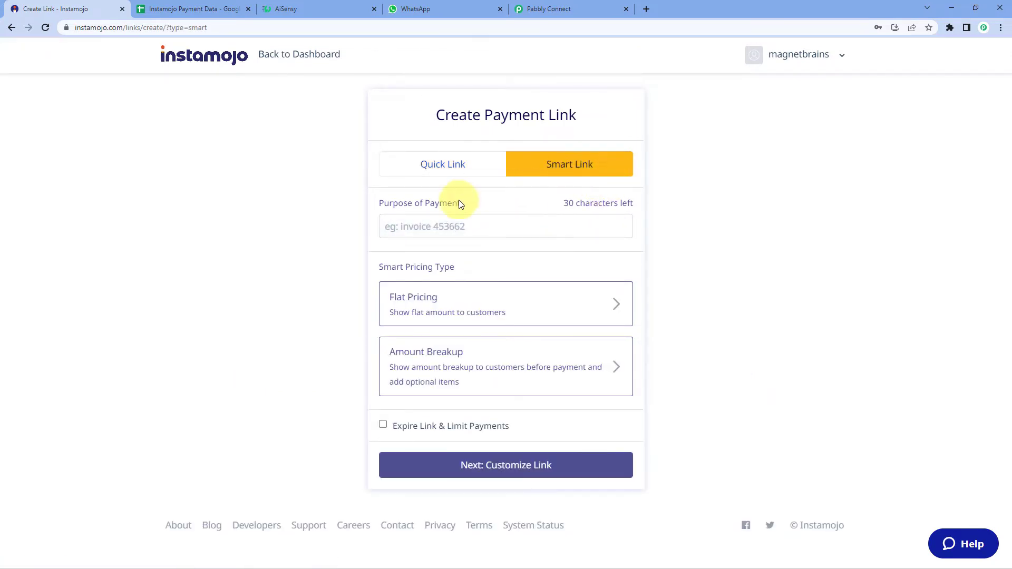
{"action": "left_click", "coordinate": [374, 231]}
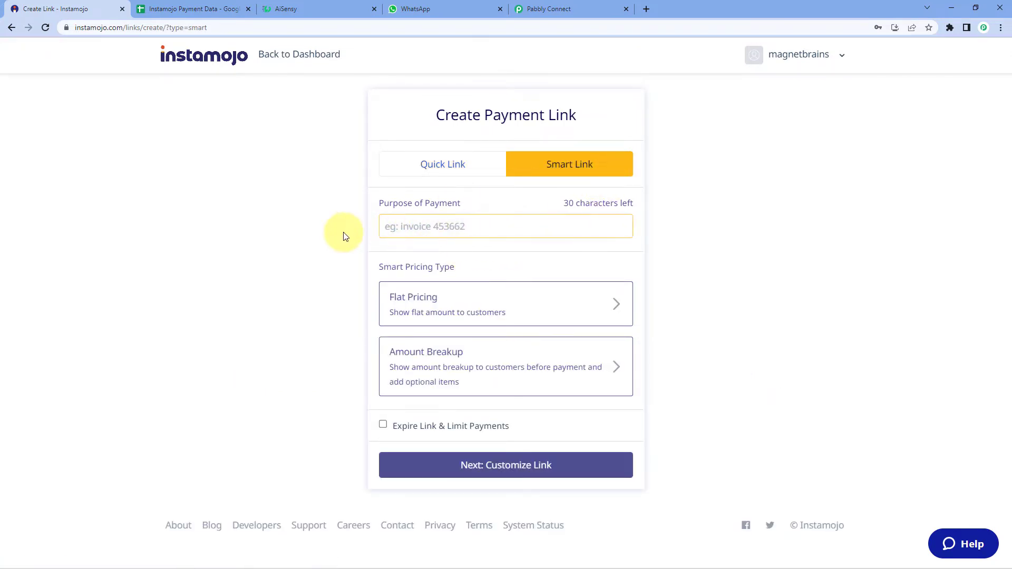
{"action": "type", "text": "PHP Course"}
{"action": "left_click", "coordinate": [510, 301]}
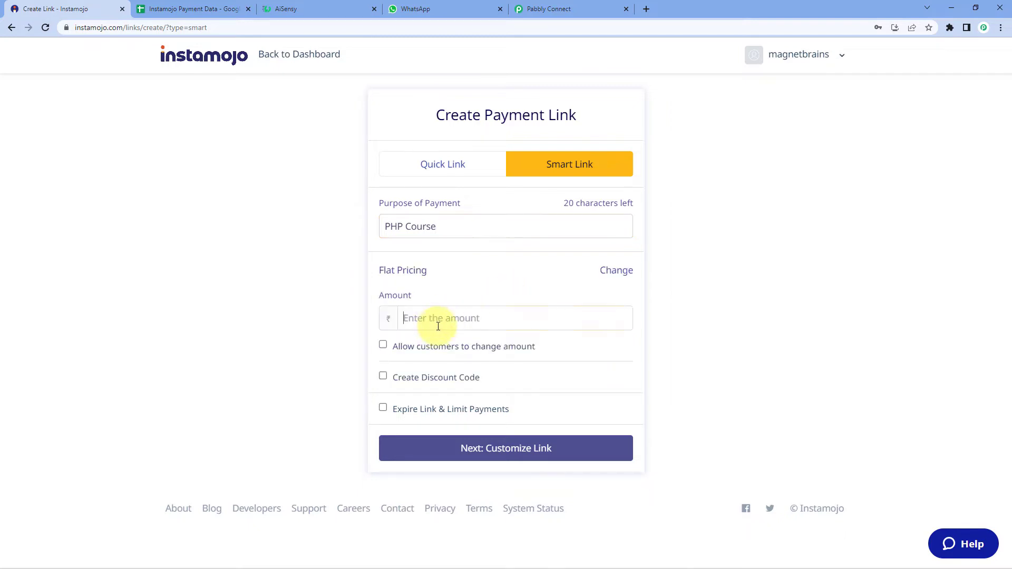
{"action": "type", "text": "9"}
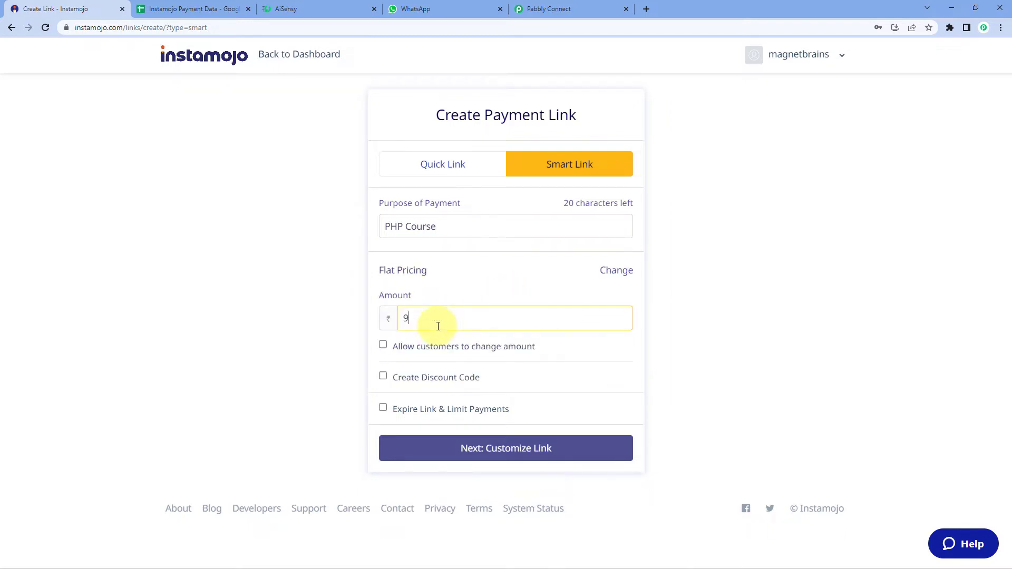
{"action": "left_click", "coordinate": [681, 325]}
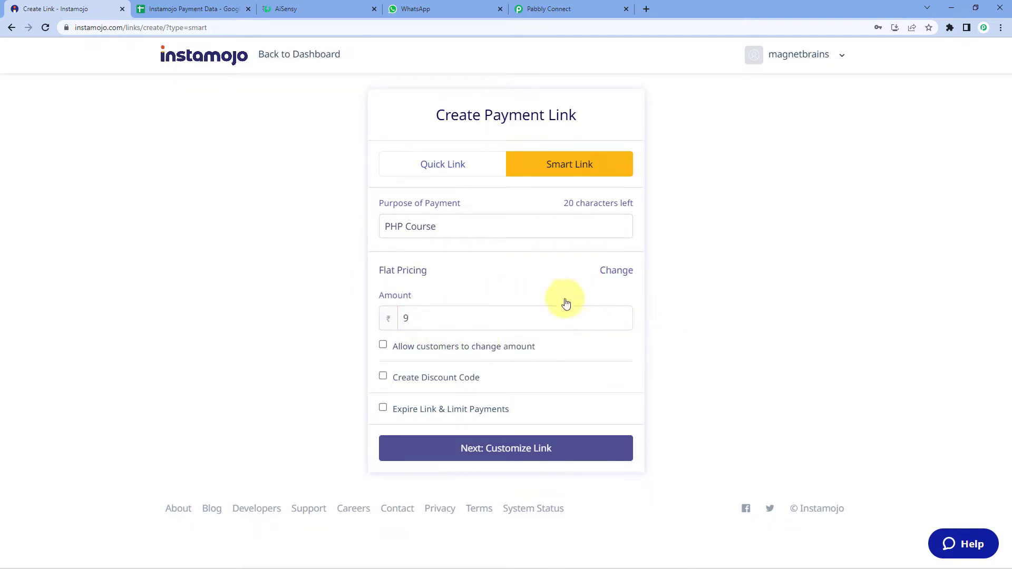
{"action": "left_click_drag", "start_coordinate": [449, 319], "coordinate": [387, 321]}
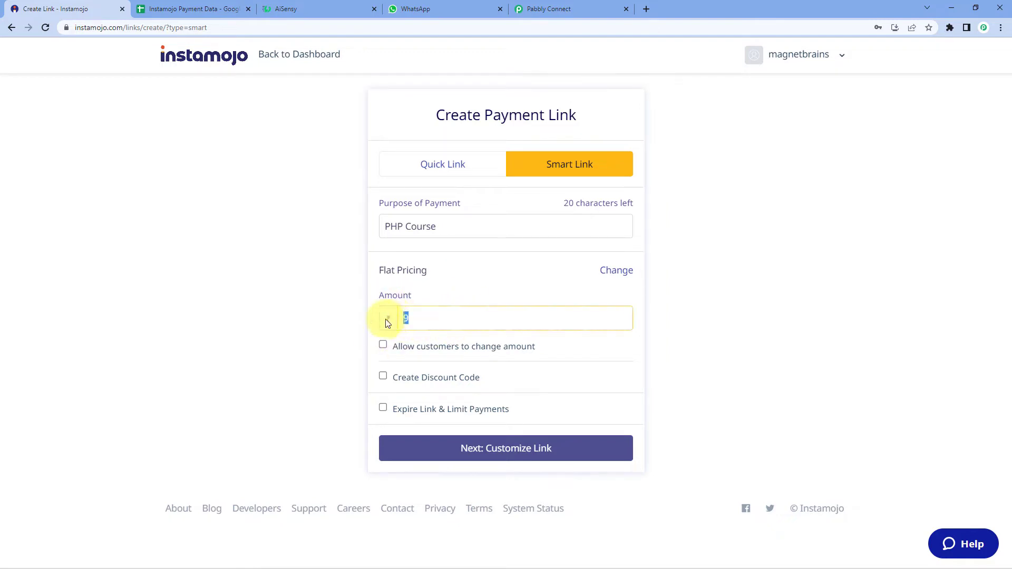
{"action": "left_click", "coordinate": [329, 318]}
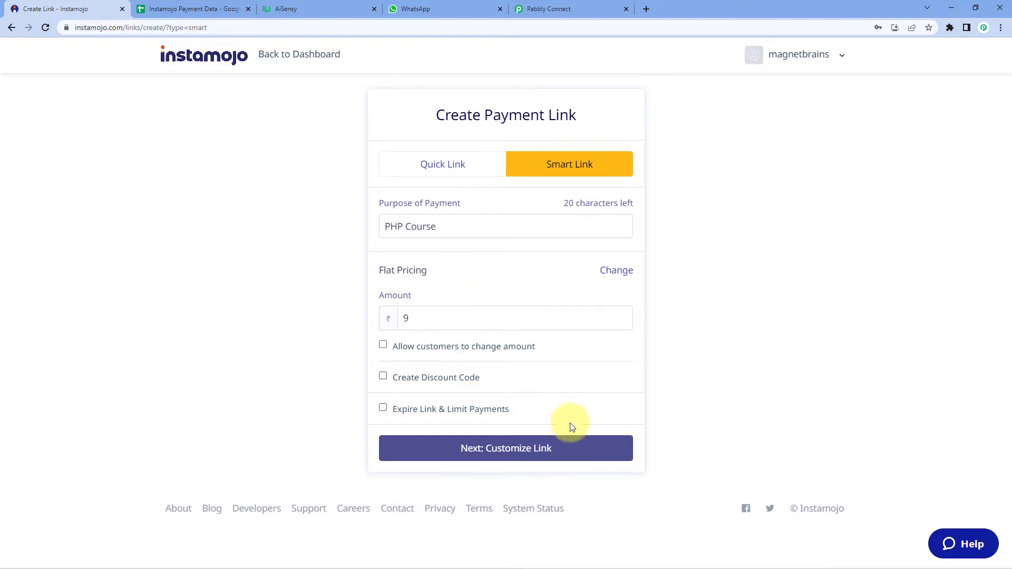
{"action": "left_click", "coordinate": [565, 449]}
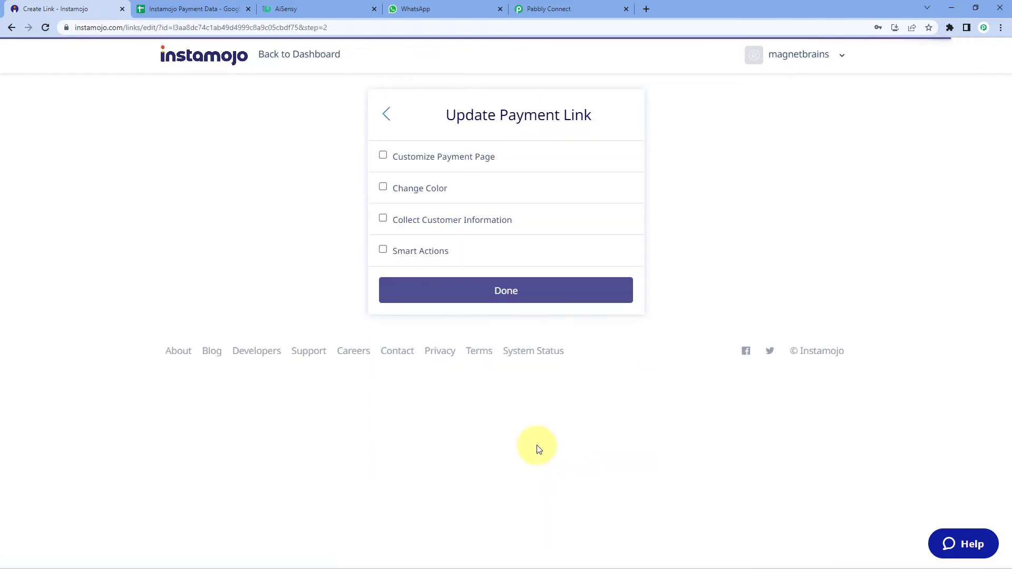
Step: Enable the webhook smart action with the pasted Pabbly URL and save the link
{"action": "left_click", "coordinate": [382, 251]}
{"action": "left_click", "coordinate": [397, 310]}
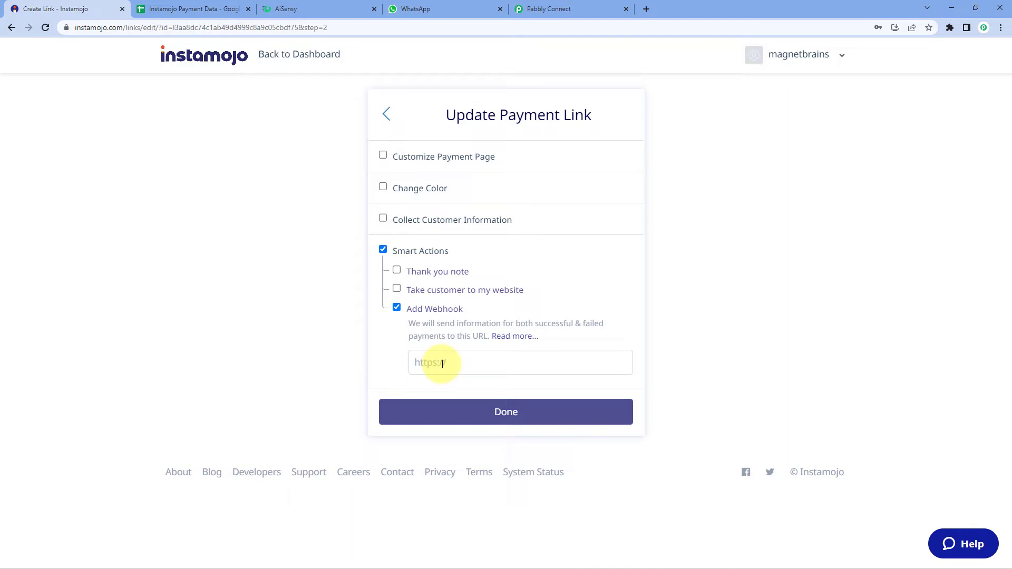
{"action": "right_click", "coordinate": [442, 363]}
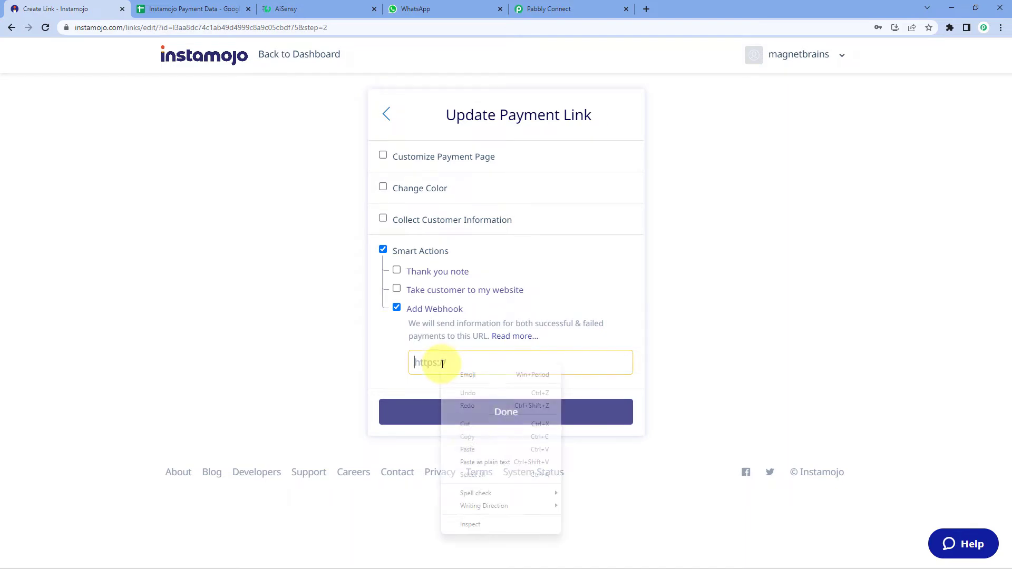
{"action": "left_click", "coordinate": [472, 448]}
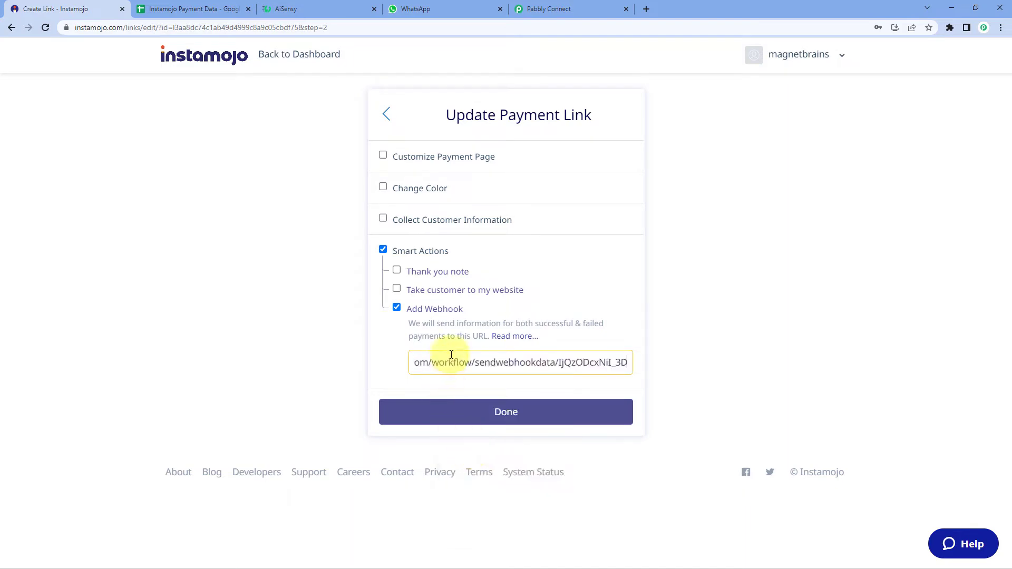
{"action": "left_click", "coordinate": [375, 342]}
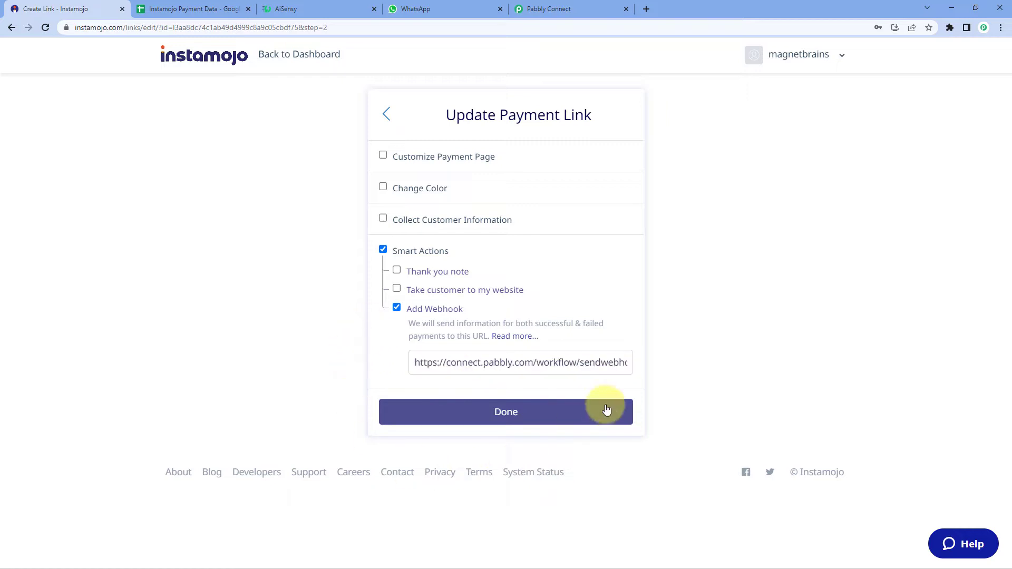
{"action": "left_click", "coordinate": [553, 417]}
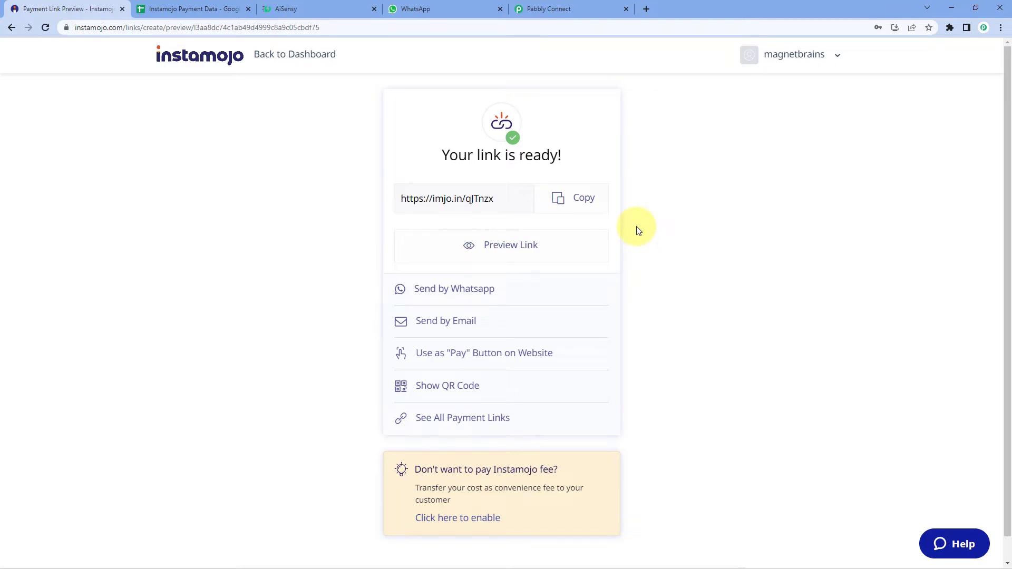
Step: Open the copied payment link in a new private browser window
{"action": "left_click", "coordinate": [577, 205]}
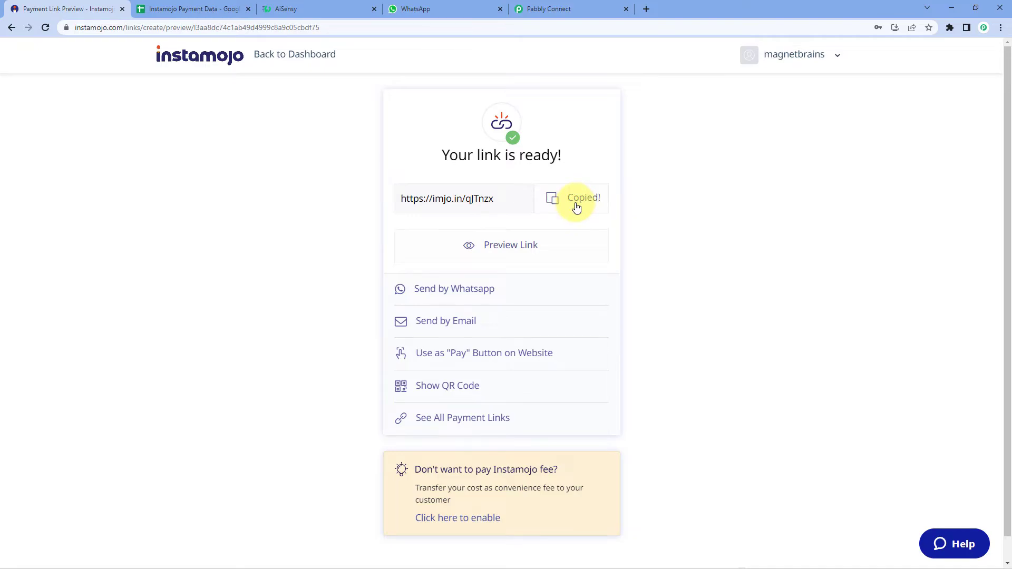
{"action": "key", "text": "ctrl+shift+n"}
{"action": "key", "text": "ctrl+v"}
{"action": "key", "text": "Return"}
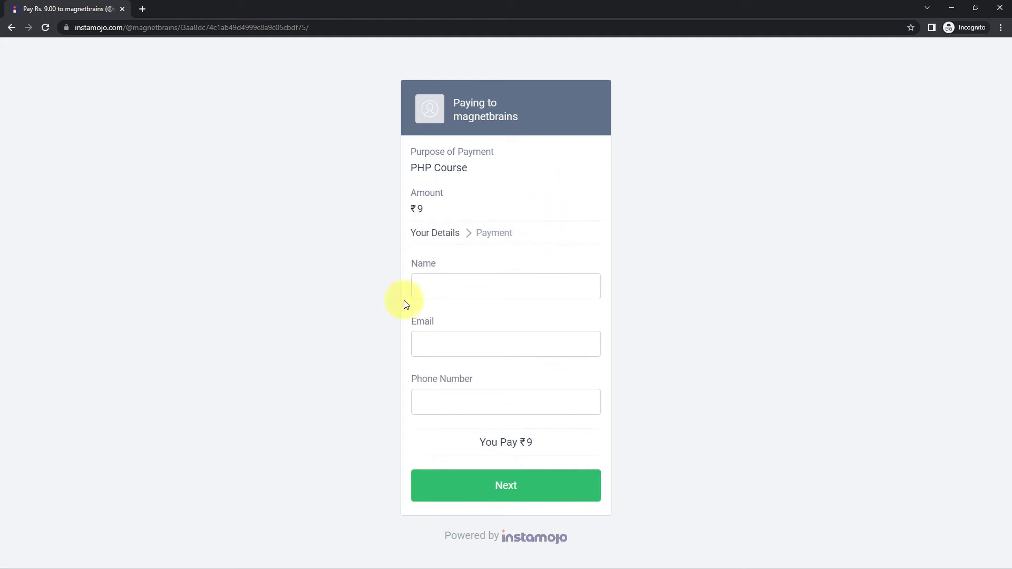
Step: Check the Pabbly Connect workflow tab, then bring the payment form back to the front
{"action": "left_click", "coordinate": [952, 8]}
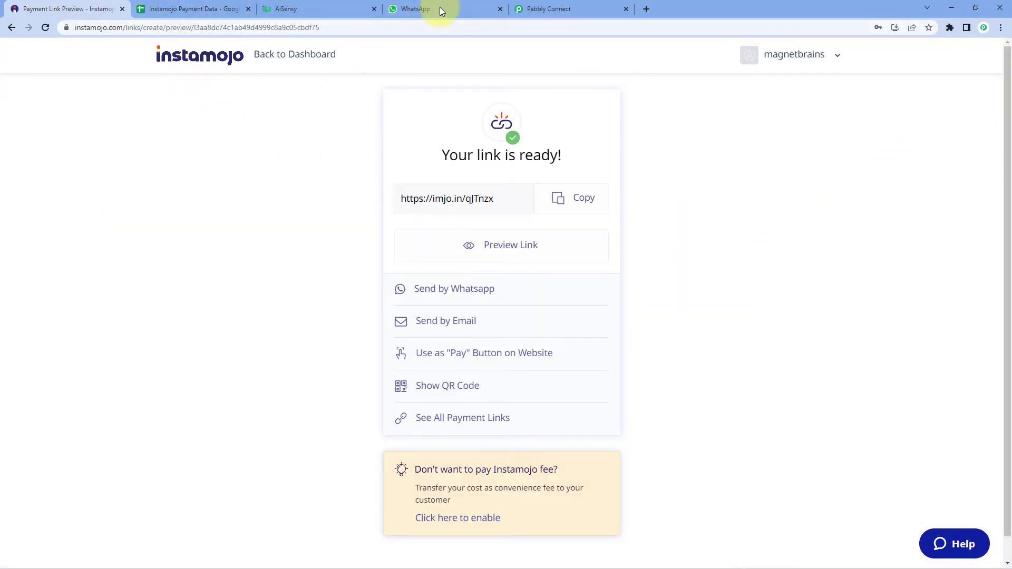
{"action": "left_click", "coordinate": [583, 9]}
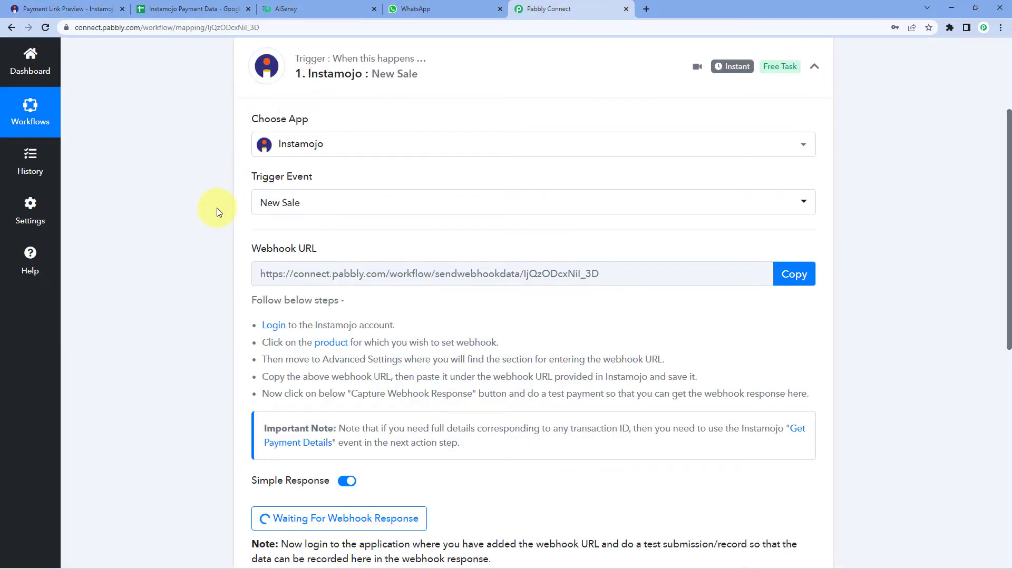
{"action": "scroll", "coordinate": [216, 208], "scroll_direction": "down", "scroll_amount": 2}
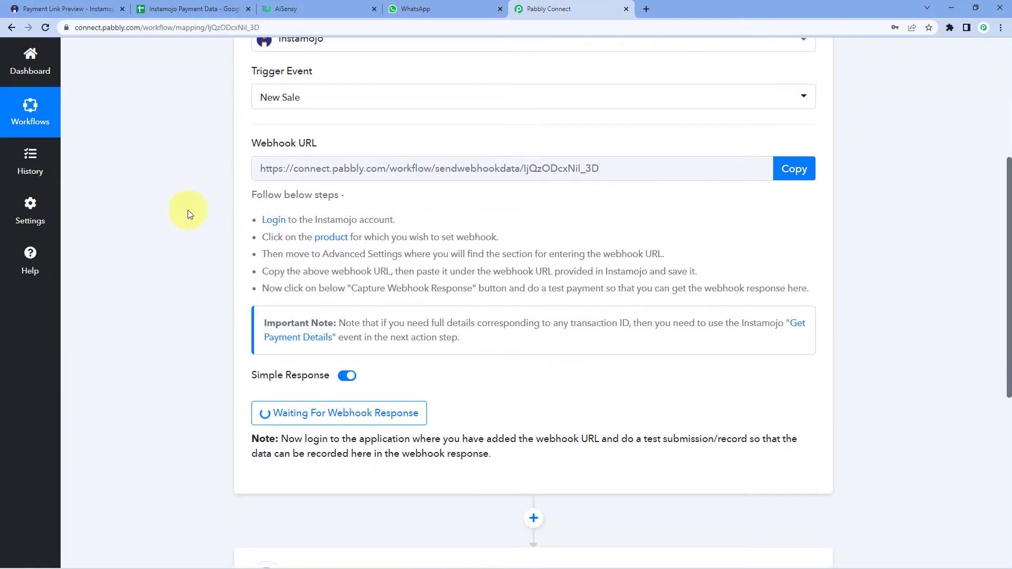
{"action": "key", "text": "alt+Tab"}
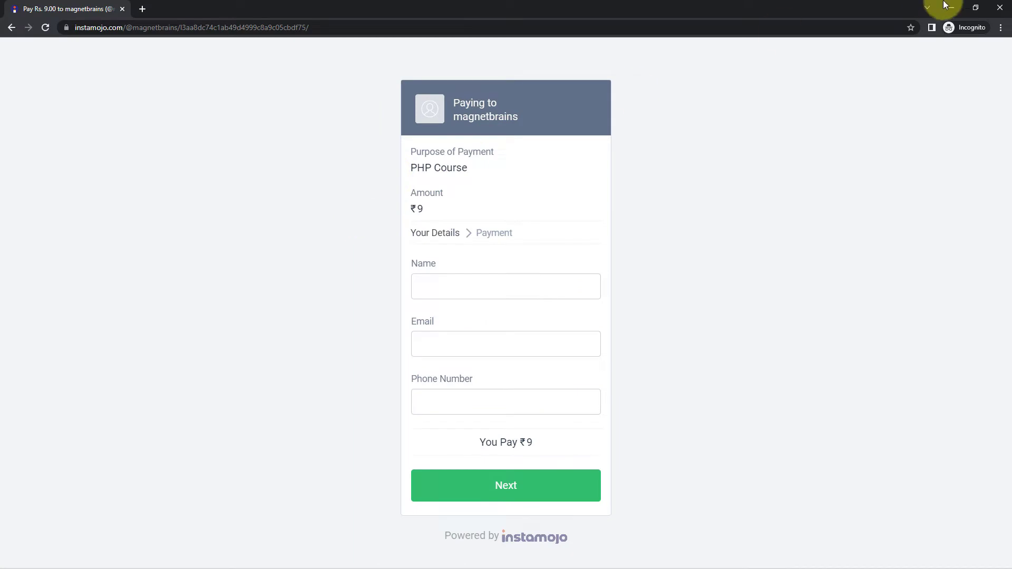
{"action": "left_click", "coordinate": [952, 8]}
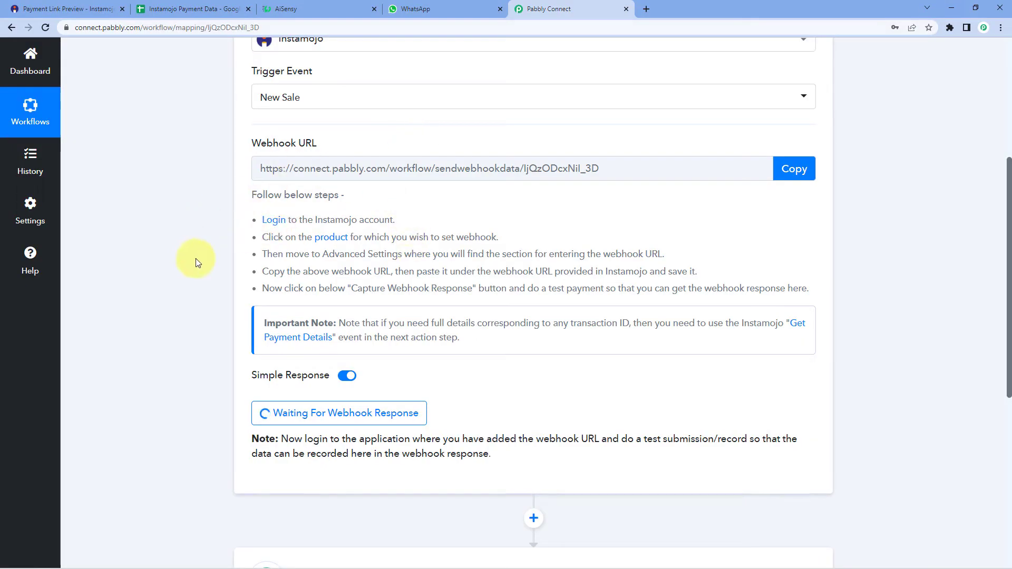
{"action": "key", "text": "alt+Tab"}
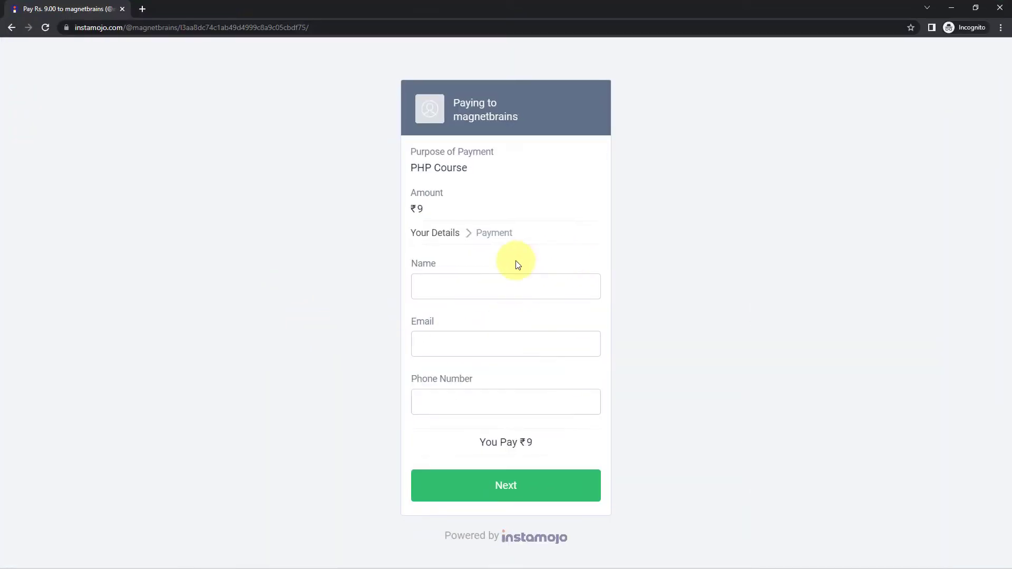
Step: Enter the payer's full name, e-mail address and phone number on the checkout form
{"action": "left_click", "coordinate": [486, 284]}
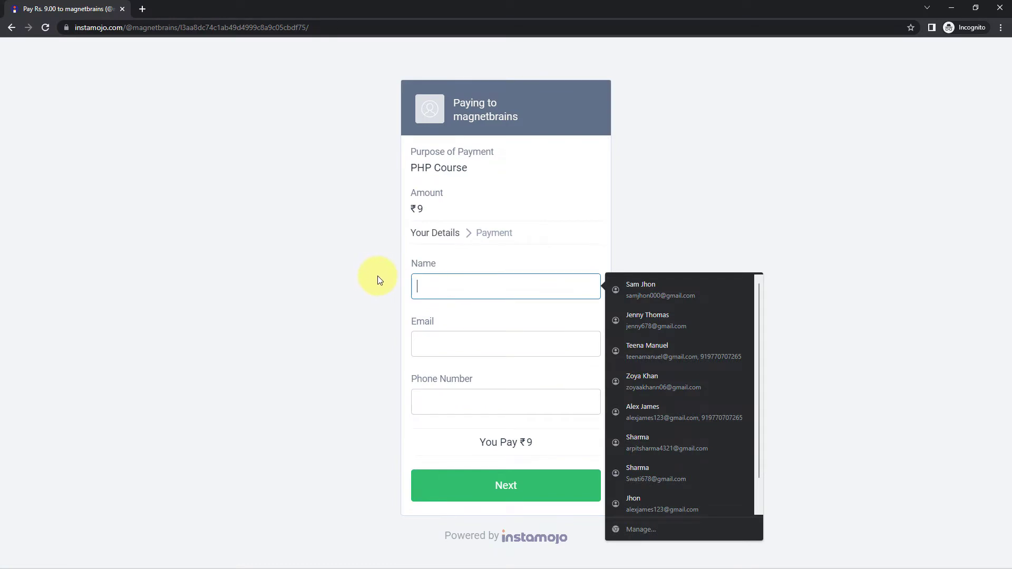
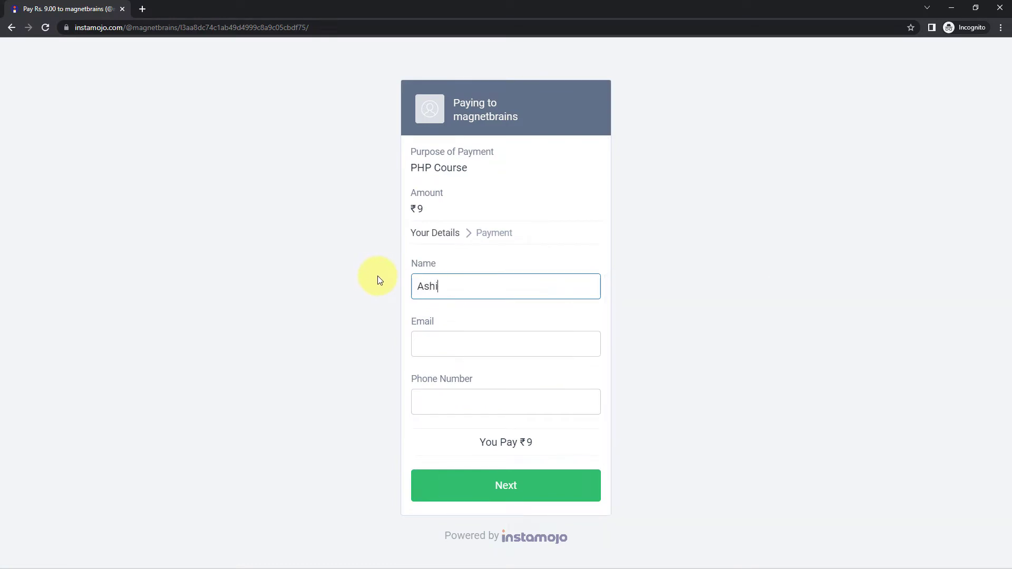
{"action": "key", "text": "Tab"}
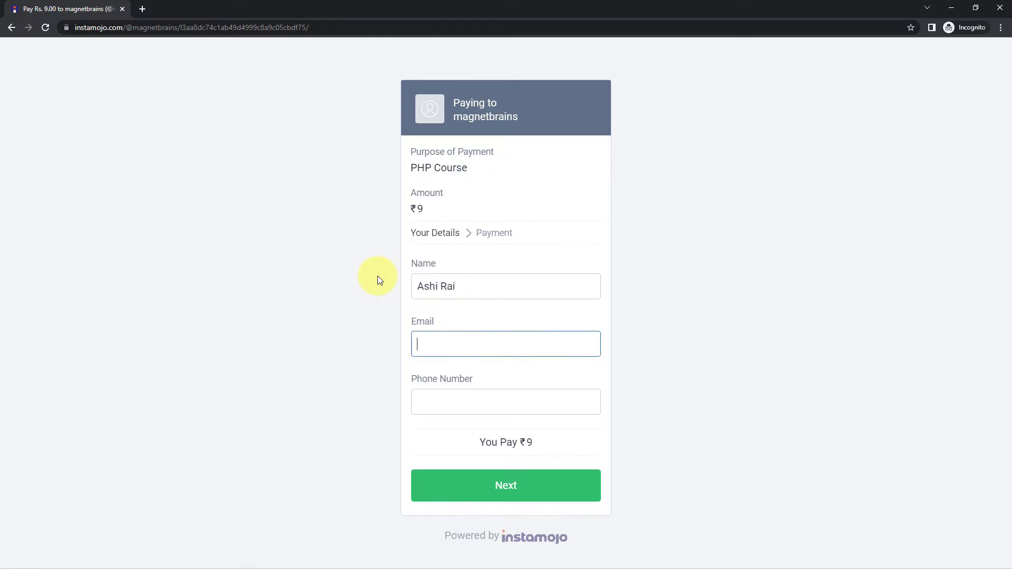
{"action": "key", "text": "Tab"}
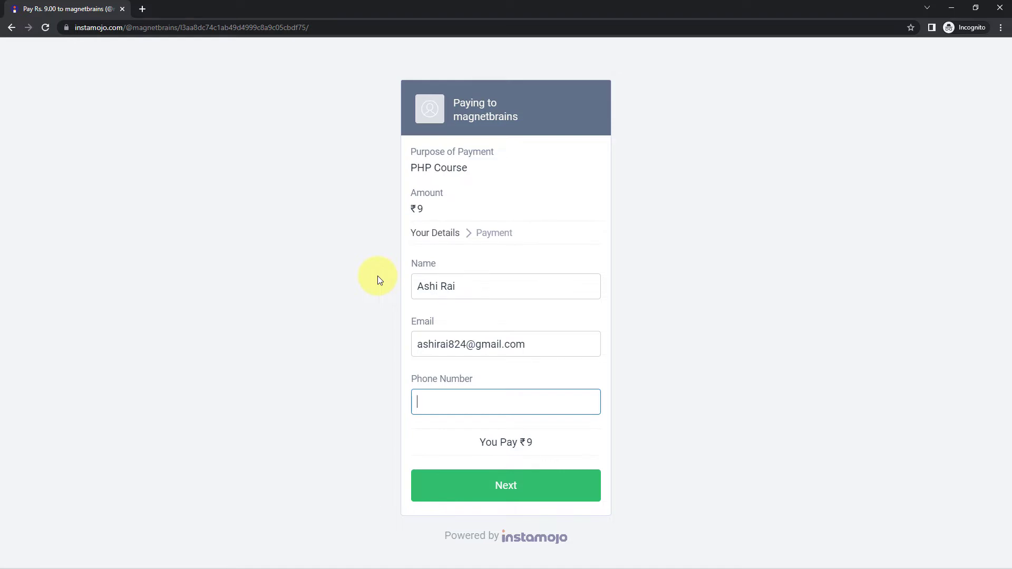
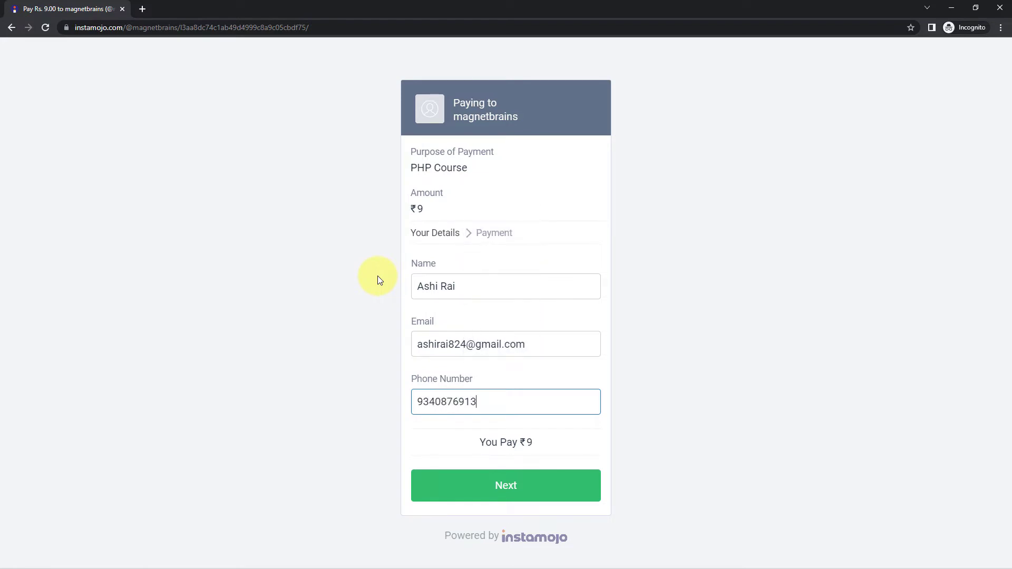
Step: Complete the ₹9 payment, review the success receipt, and return to Pabbly Connect
{"action": "left_click", "coordinate": [544, 492]}
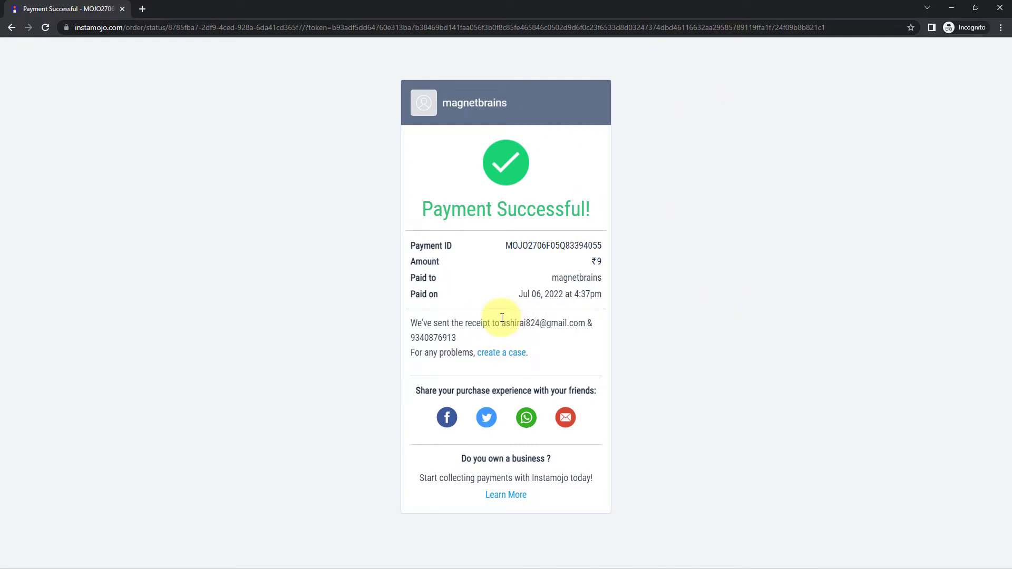
{"action": "left_click_drag", "start_coordinate": [504, 321], "coordinate": [586, 336]}
{"action": "left_click_drag", "start_coordinate": [463, 346], "coordinate": [383, 342]}
{"action": "left_click", "coordinate": [332, 329]}
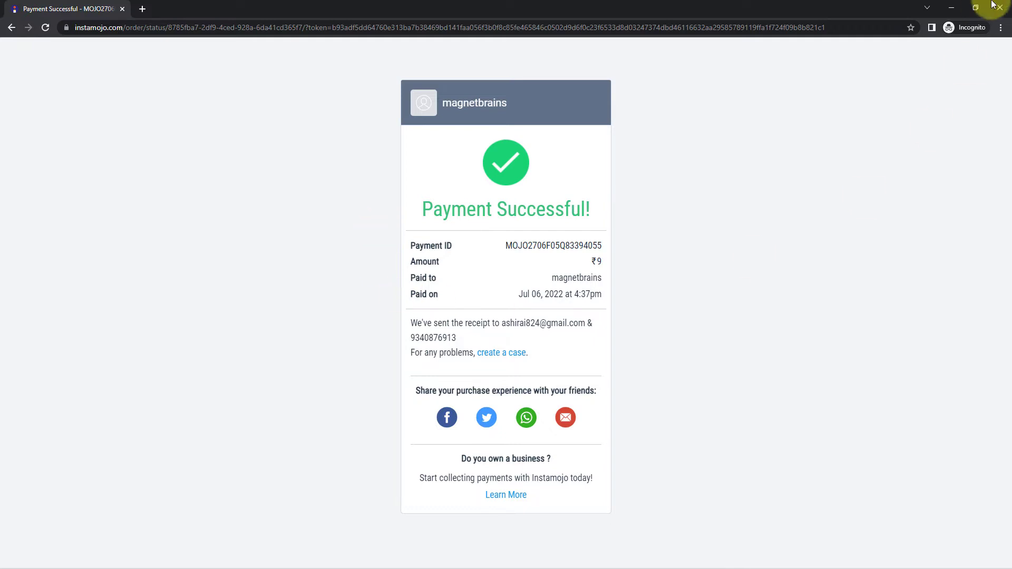
{"action": "left_click", "coordinate": [957, 6]}
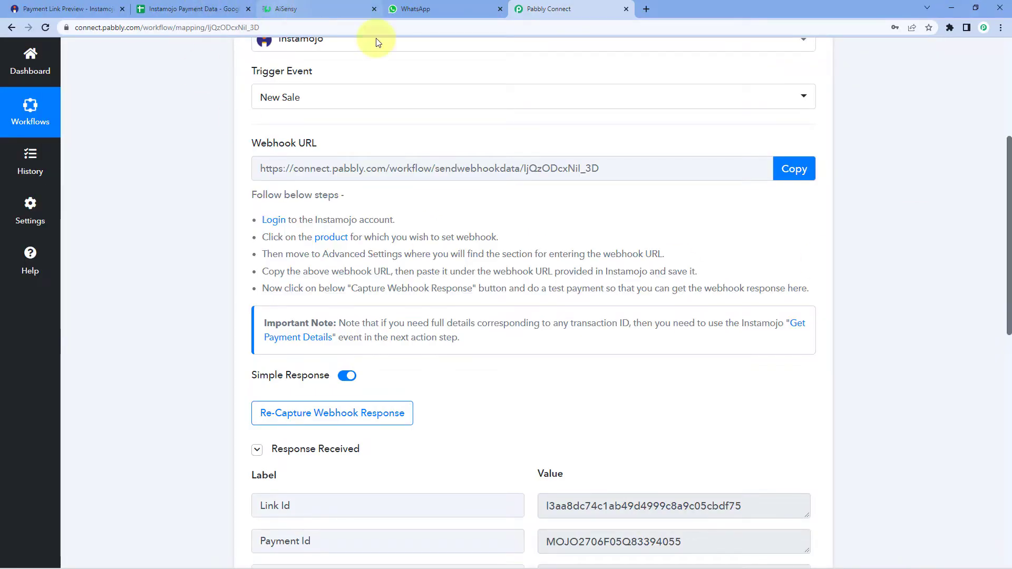
Step: Review the captured response: Payment Id, Status successful, Currency INR, Amount 9.00
{"action": "scroll", "coordinate": [200, 217], "scroll_direction": "up", "scroll_amount": 4}
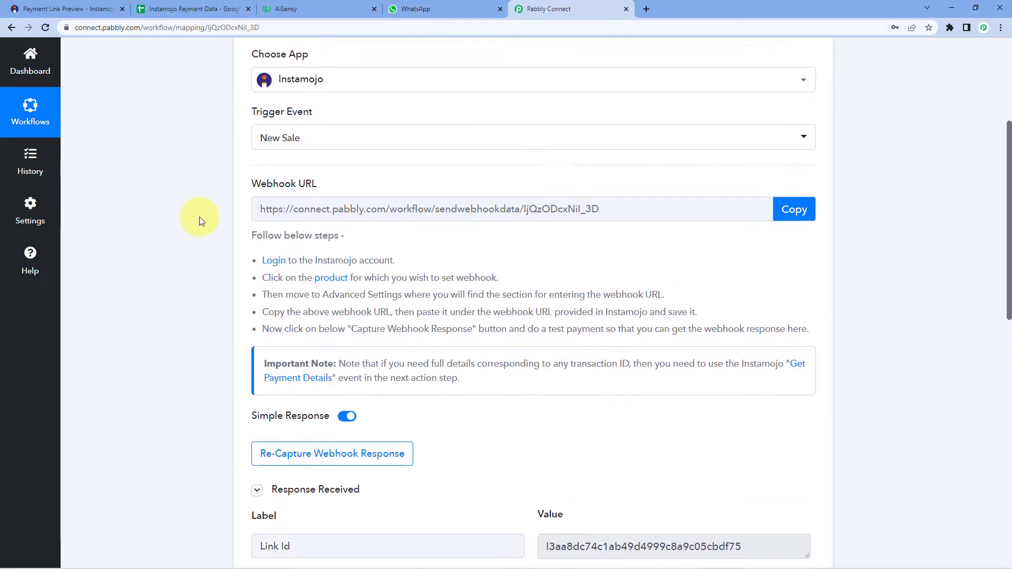
{"action": "scroll", "coordinate": [211, 216], "scroll_direction": "down", "scroll_amount": 8}
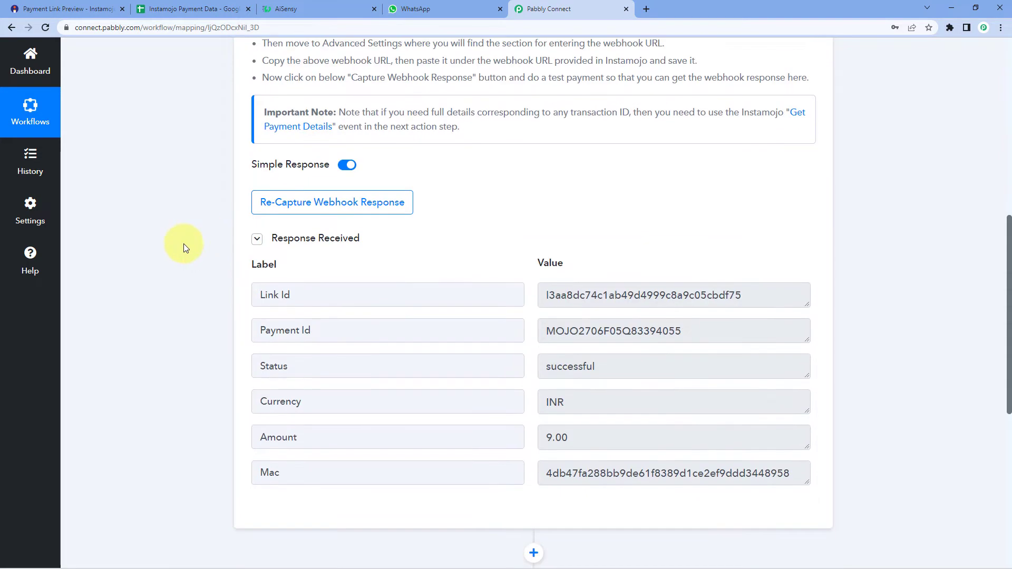
{"action": "scroll", "coordinate": [527, 235], "scroll_direction": "down", "scroll_amount": 1}
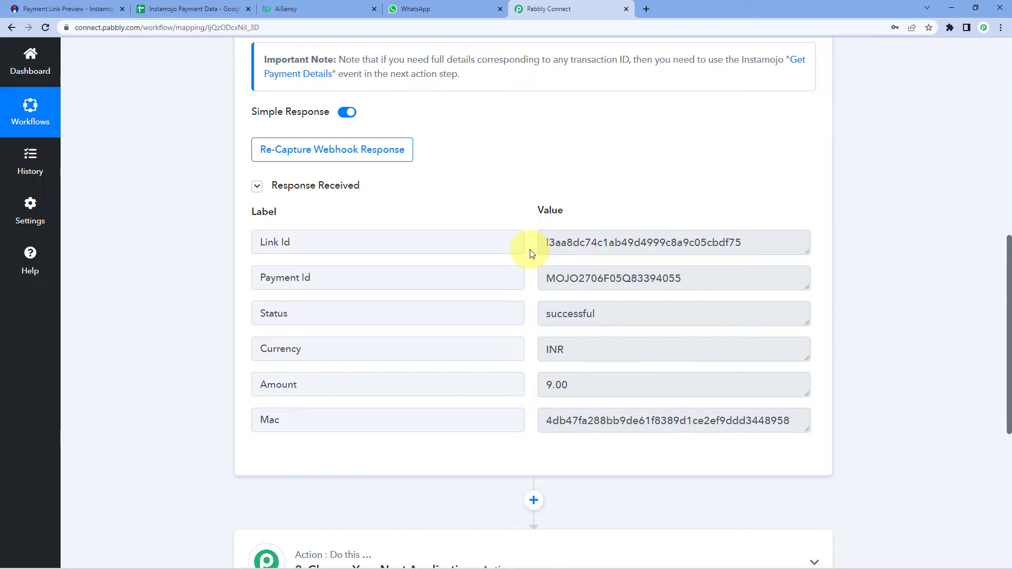
{"action": "left_click_drag", "start_coordinate": [681, 278], "coordinate": [539, 278]}
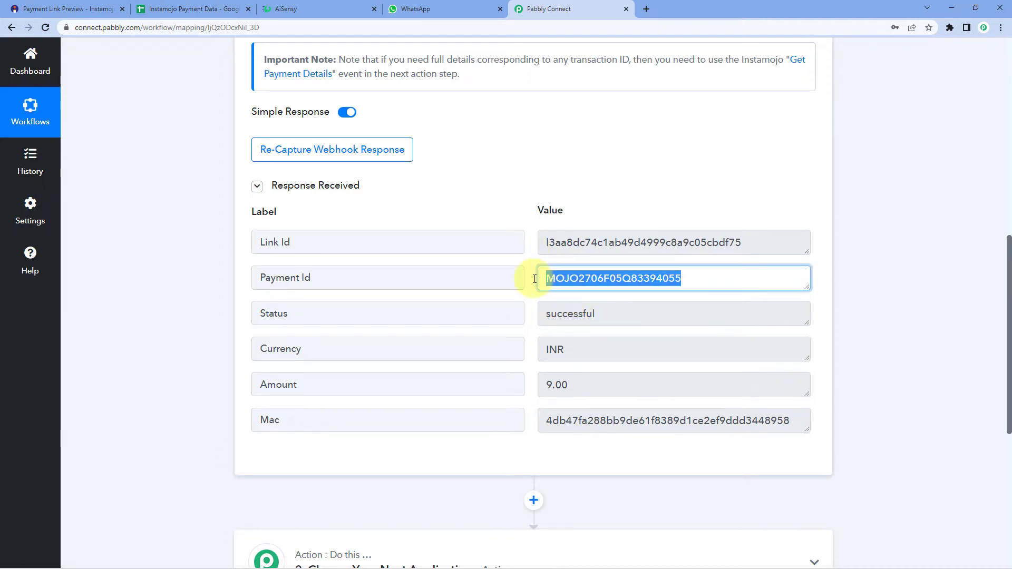
{"action": "left_click", "coordinate": [522, 279]}
{"action": "left_click_drag", "start_coordinate": [595, 314], "coordinate": [536, 314]}
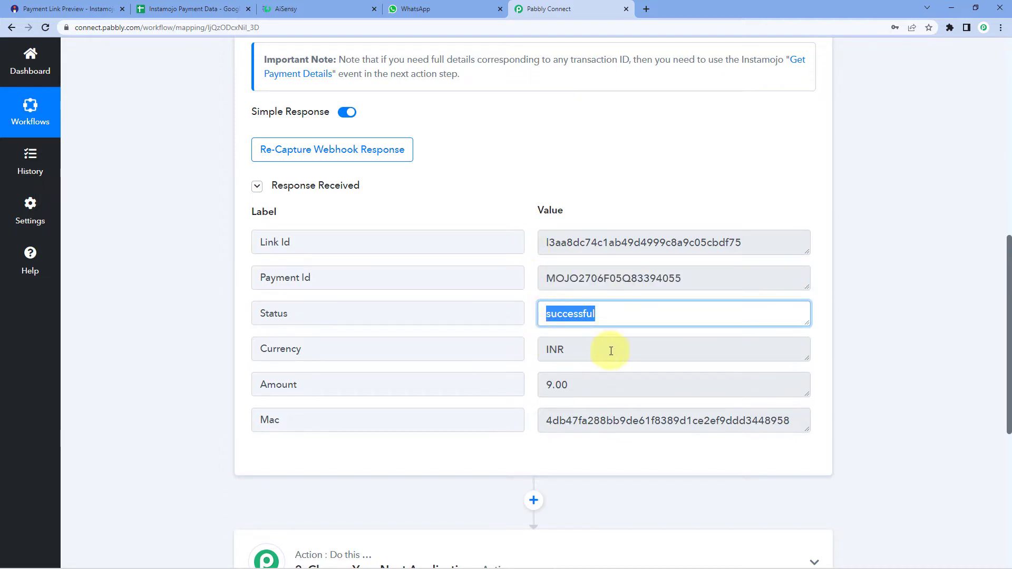
{"action": "left_click_drag", "start_coordinate": [599, 350], "coordinate": [536, 352]}
{"action": "left_click_drag", "start_coordinate": [580, 384], "coordinate": [536, 385]}
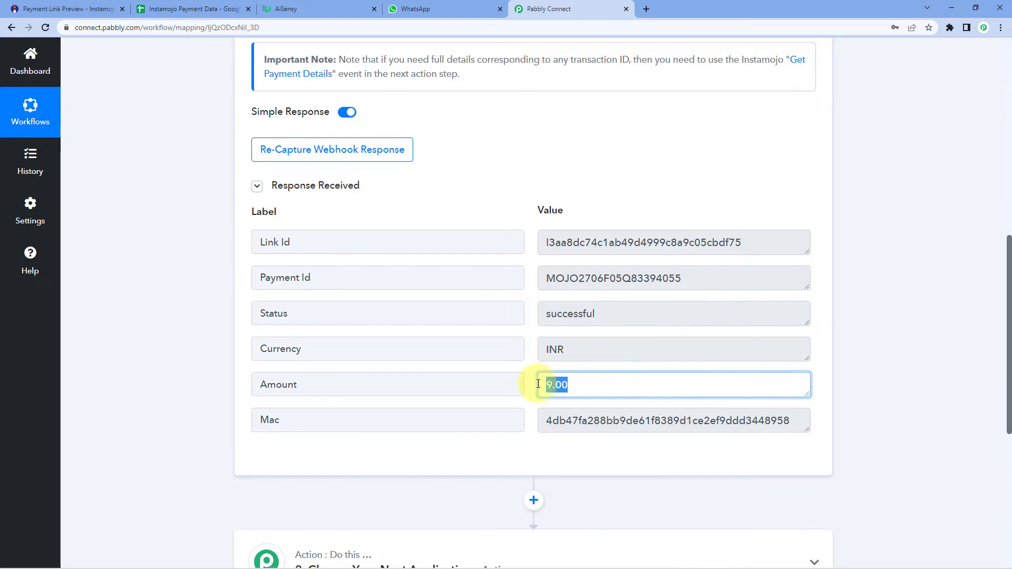
{"action": "left_click", "coordinate": [529, 325]}
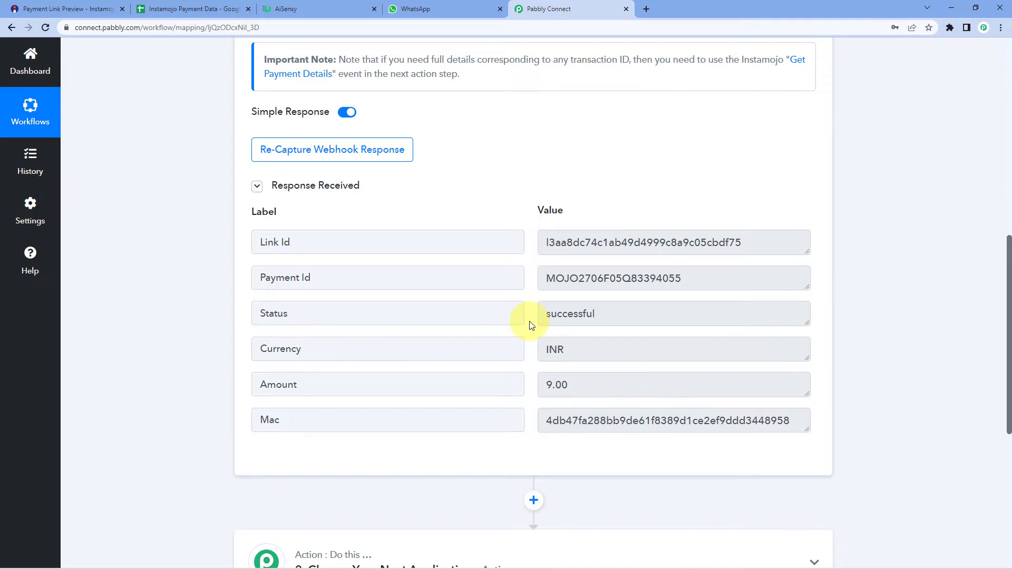
Step: Recheck the received Payment Id and scroll down to the second action step
{"action": "scroll", "coordinate": [529, 321], "scroll_direction": "up", "scroll_amount": 3}
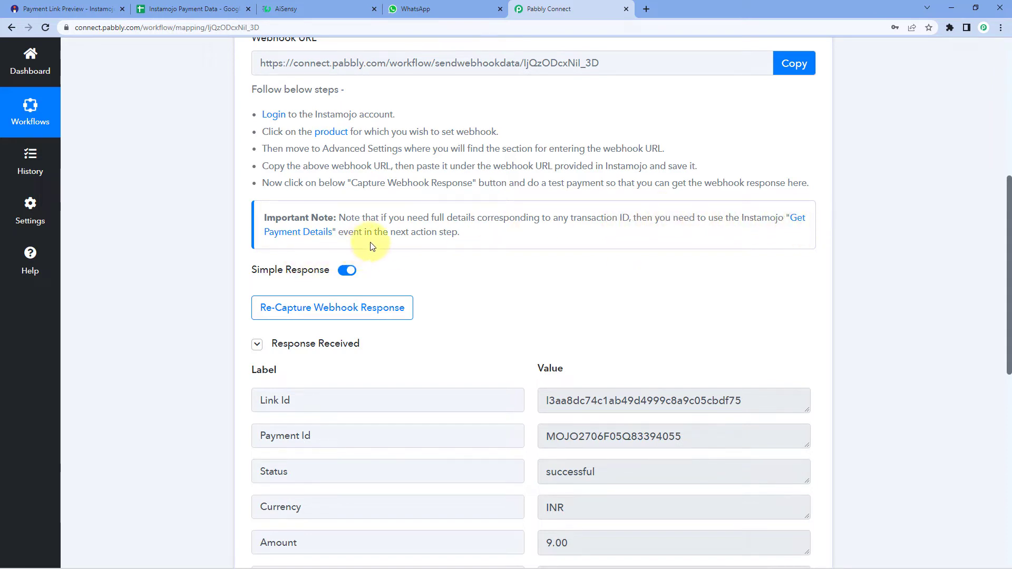
{"action": "scroll", "coordinate": [496, 262], "scroll_direction": "down", "scroll_amount": 2}
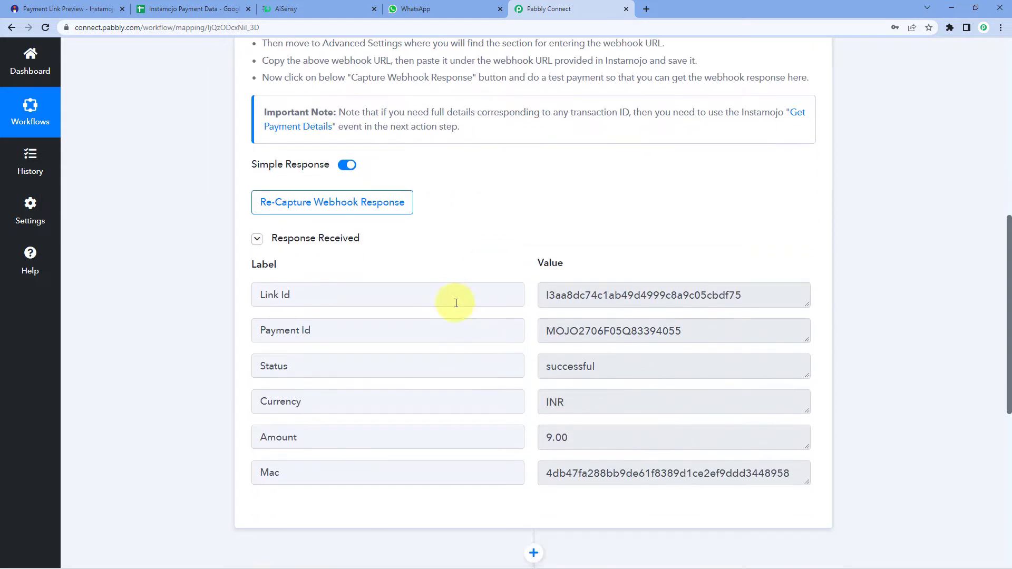
{"action": "scroll", "coordinate": [531, 336], "scroll_direction": "down", "scroll_amount": 1}
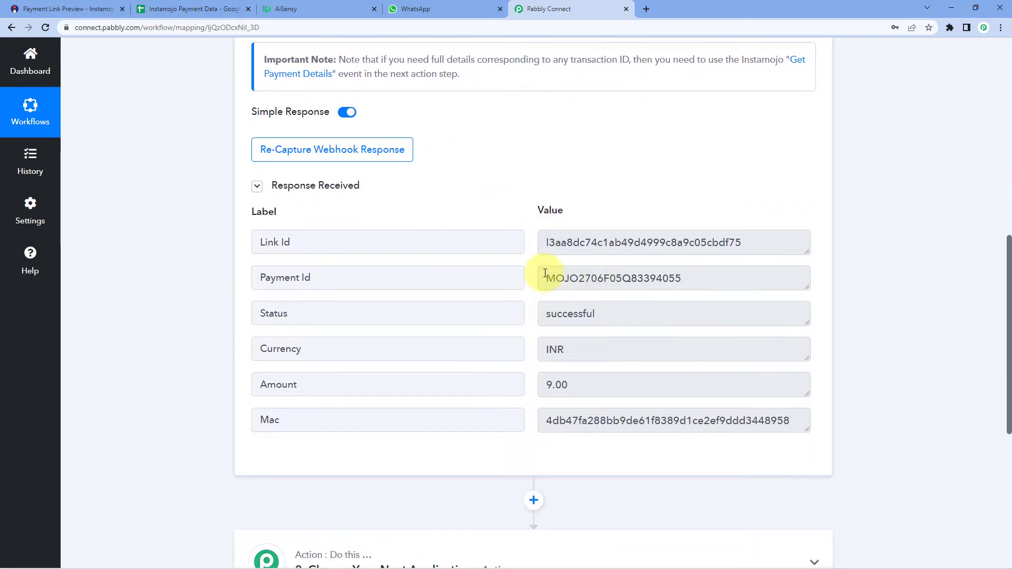
{"action": "left_click_drag", "start_coordinate": [544, 281], "coordinate": [705, 280]}
{"action": "left_click", "coordinate": [696, 280]}
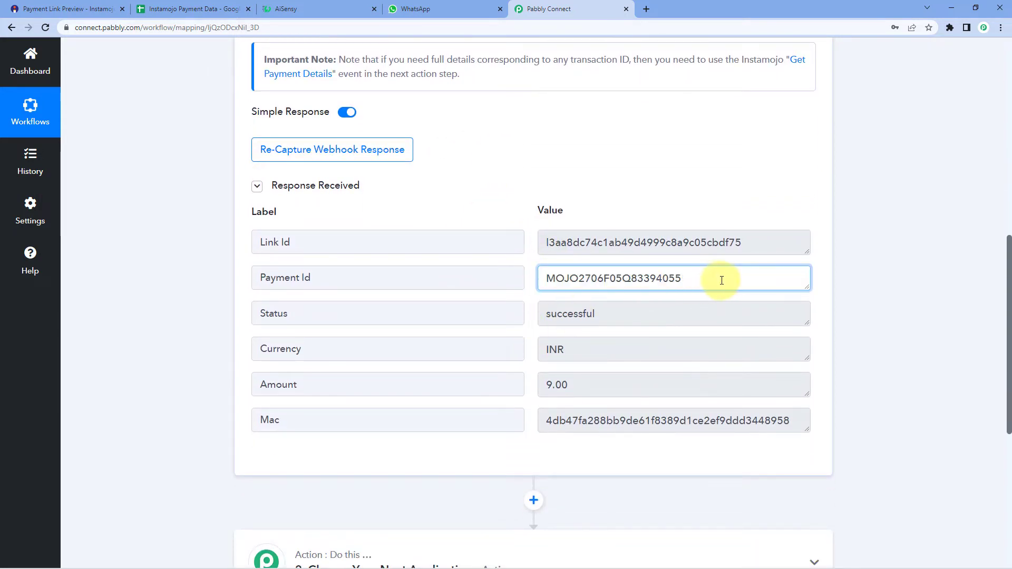
{"action": "scroll", "coordinate": [904, 259], "scroll_direction": "down", "scroll_amount": 5}
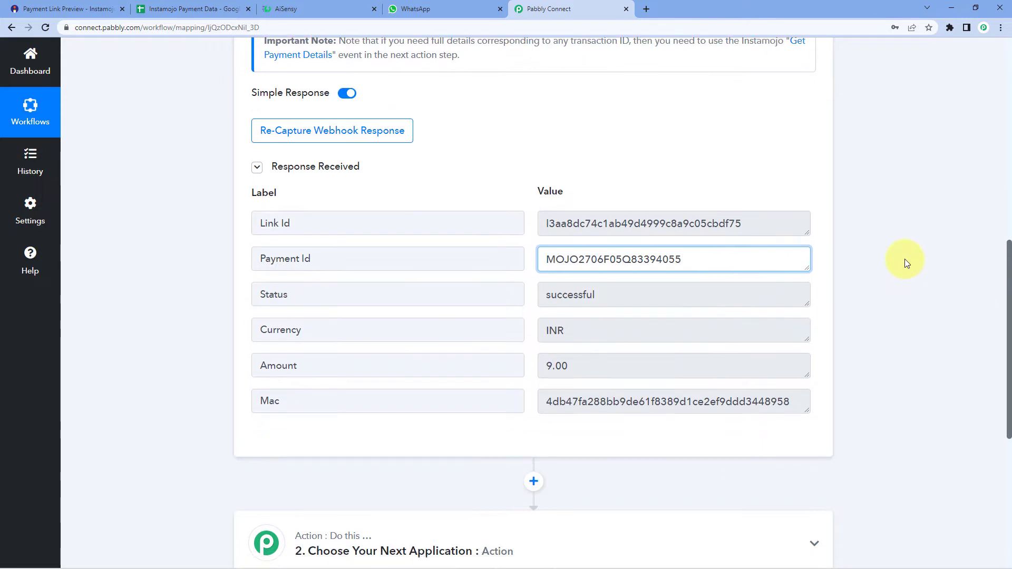
Step: Set the next step to Instamojo's Get Payment Details action and start adding a new Instamojo connection
{"action": "left_click", "coordinate": [566, 256]}
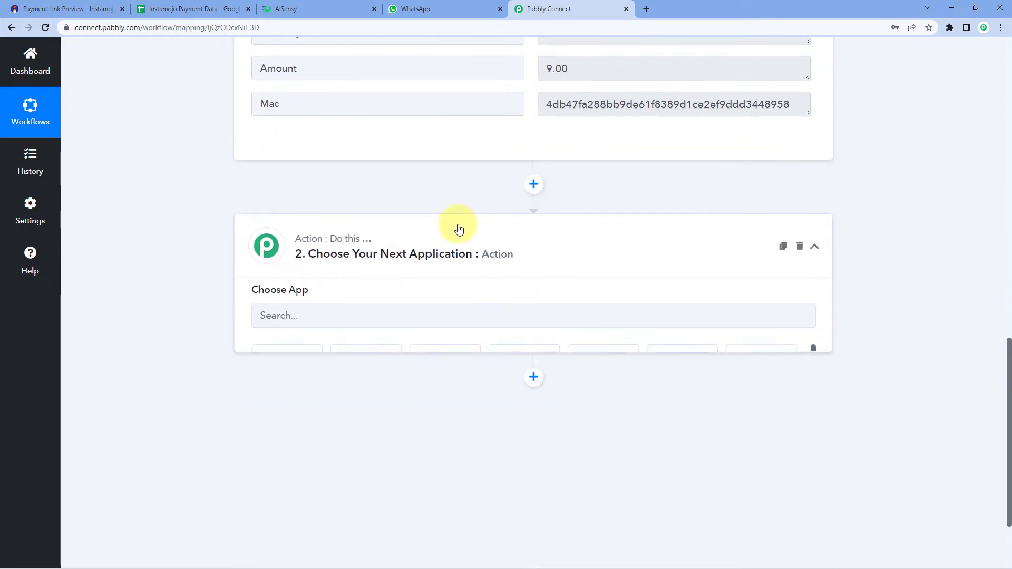
{"action": "left_click", "coordinate": [289, 323]}
{"action": "type", "text": "Insta"}
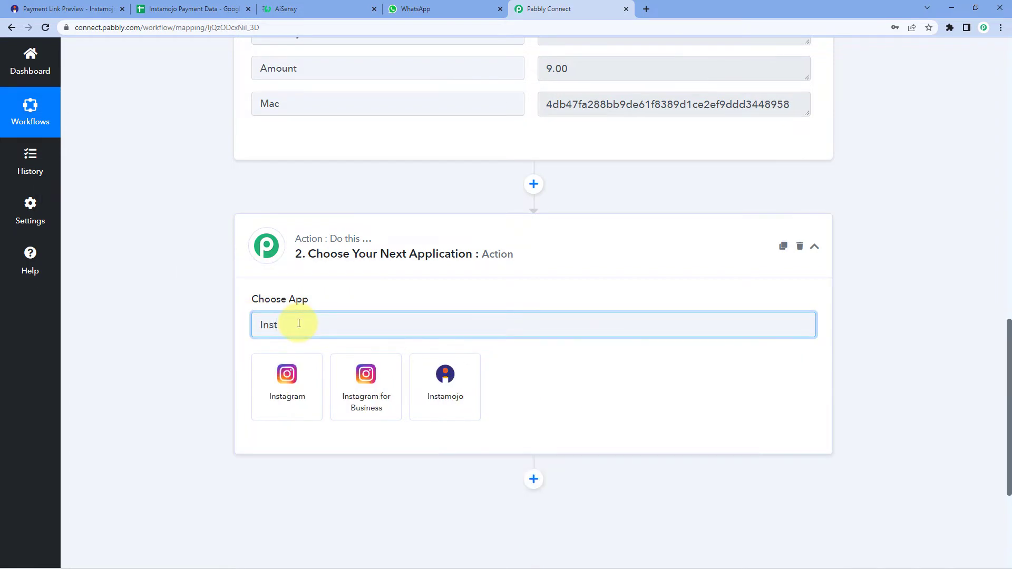
{"action": "left_click", "coordinate": [439, 380]}
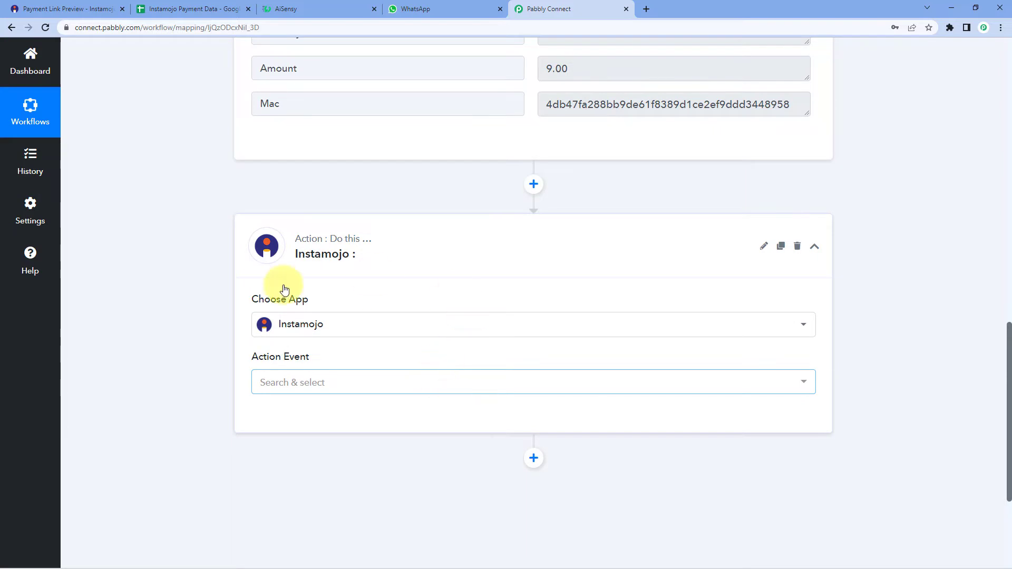
{"action": "scroll", "coordinate": [317, 400], "scroll_direction": "down", "scroll_amount": 1}
{"action": "left_click", "coordinate": [326, 335]}
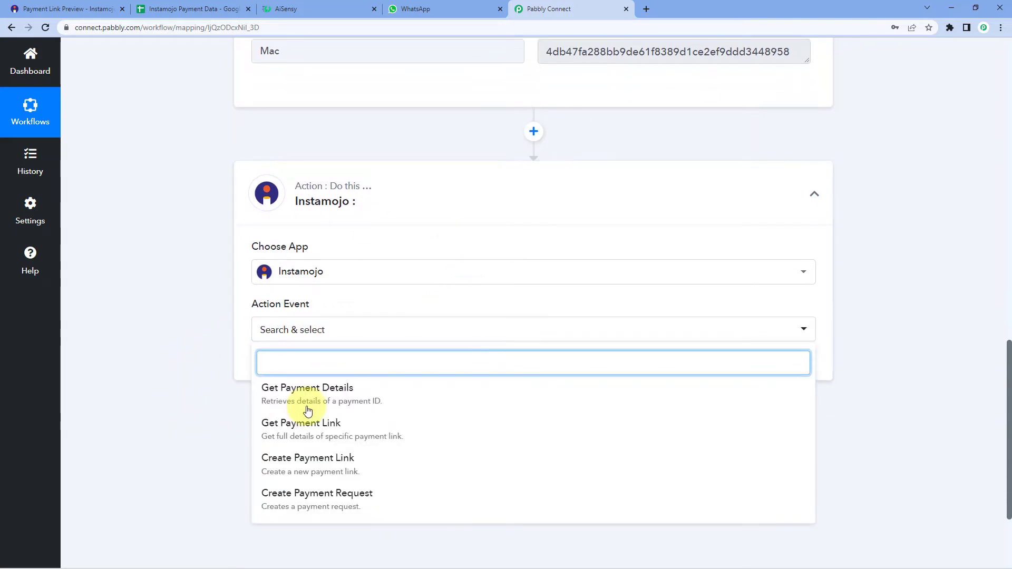
{"action": "left_click", "coordinate": [329, 391]}
{"action": "left_click", "coordinate": [278, 370]}
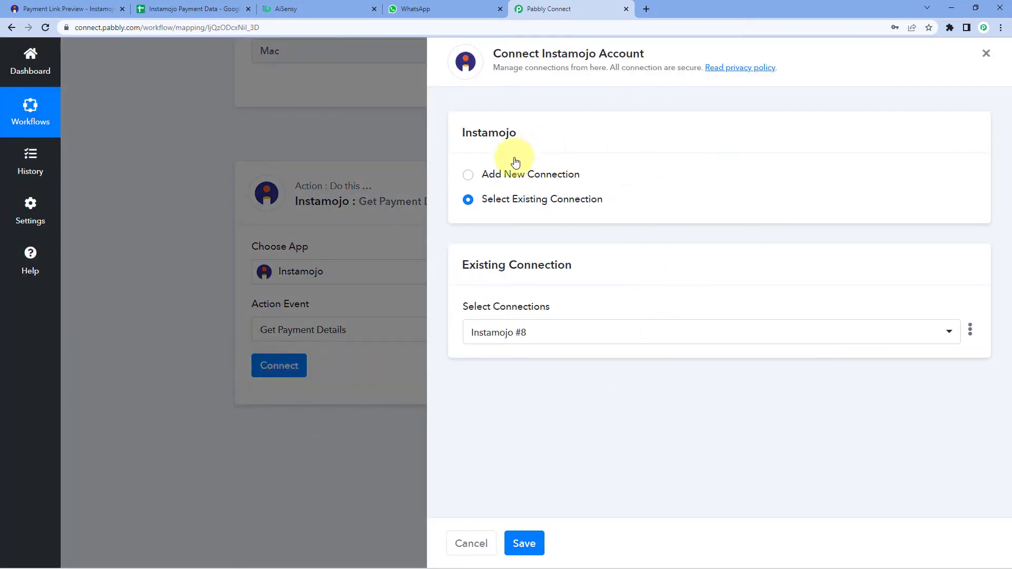
{"action": "left_click", "coordinate": [473, 175]}
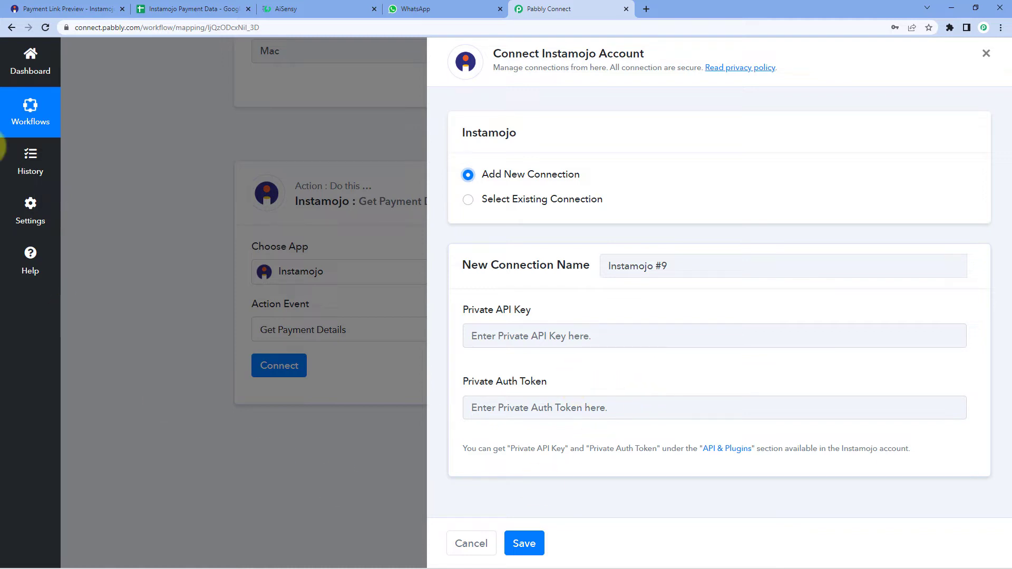
Step: Switch to the Instamojo browser tab showing the payment link page
{"action": "left_click", "coordinate": [95, 10]}
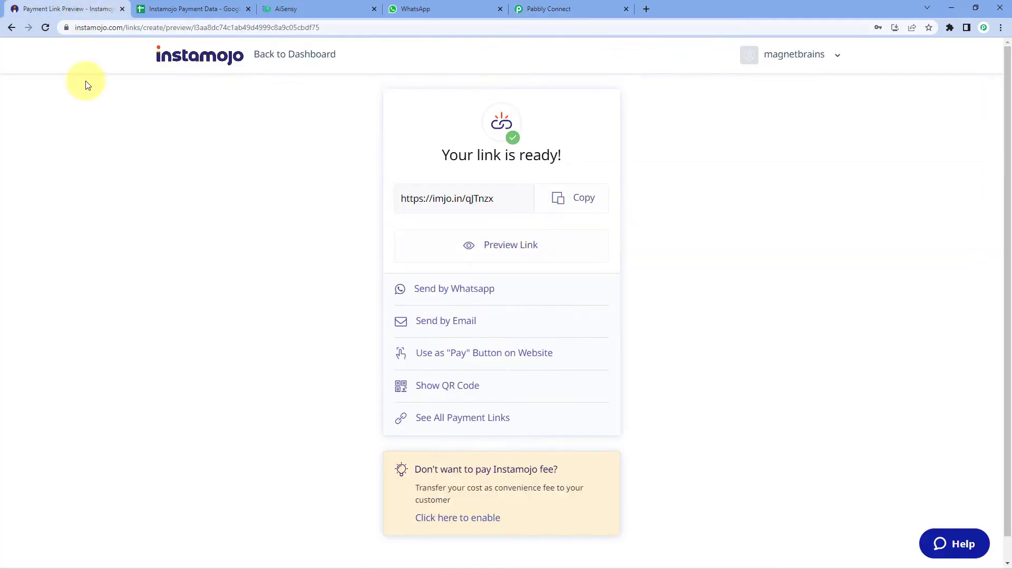
Step: Go to the Instamojo dashboard's API & Plugins section, then back to Pabbly Connect's connection form
{"action": "left_click", "coordinate": [313, 59]}
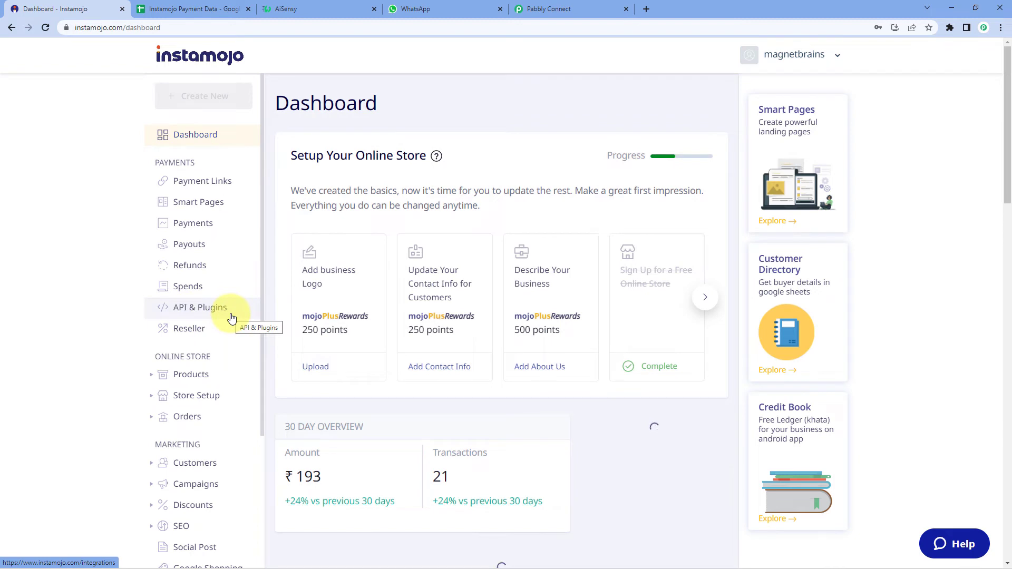
{"action": "left_click", "coordinate": [232, 317]}
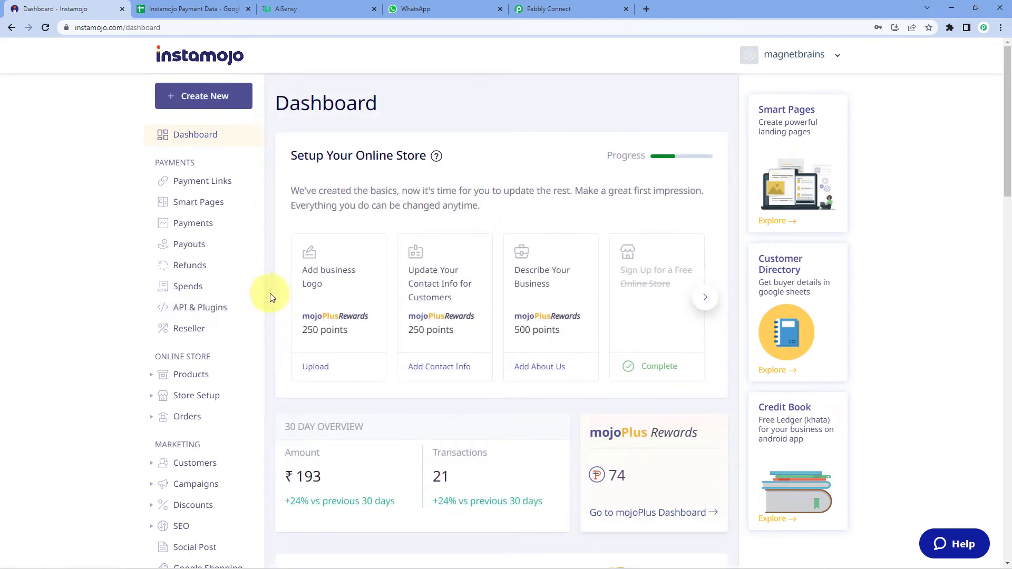
{"action": "left_click", "coordinate": [548, 9]}
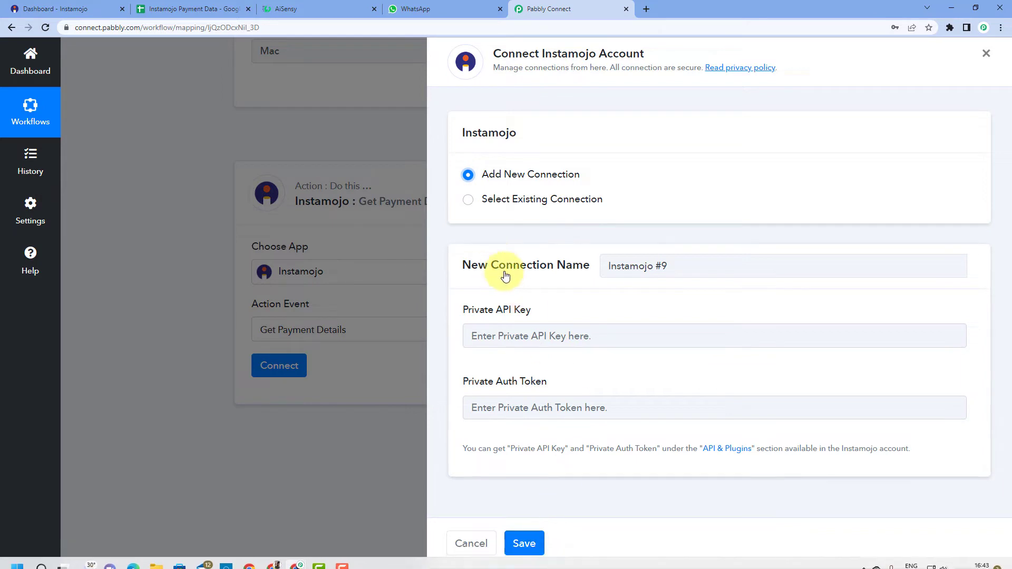
Step: Select the existing Instamojo #8 connection, save it, and review the trigger's captured Payment Id
{"action": "left_click", "coordinate": [468, 202]}
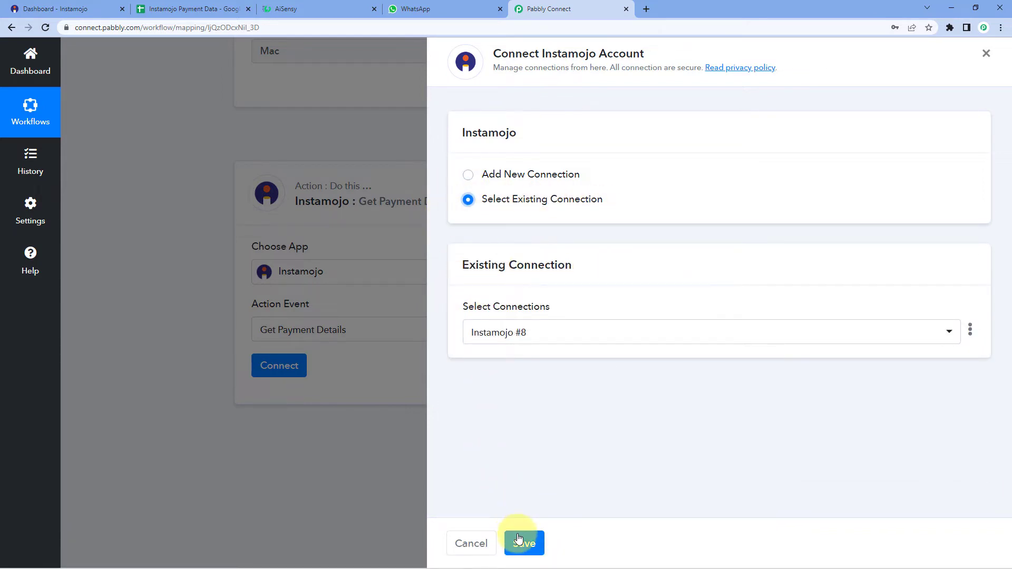
{"action": "left_click", "coordinate": [521, 541]}
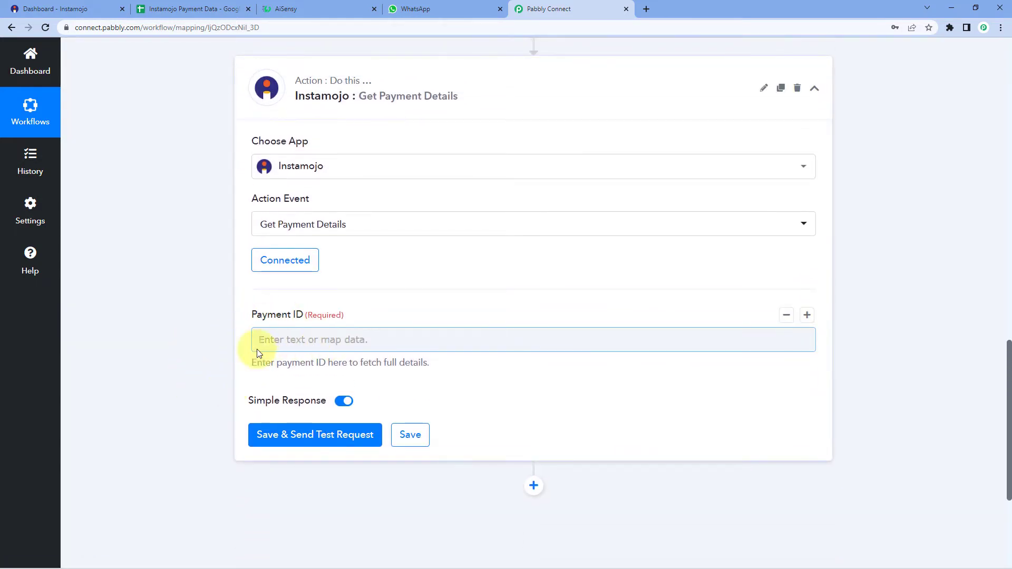
{"action": "scroll", "coordinate": [415, 315], "scroll_direction": "up", "scroll_amount": 3}
{"action": "scroll", "coordinate": [414, 315], "scroll_direction": "up", "scroll_amount": 4}
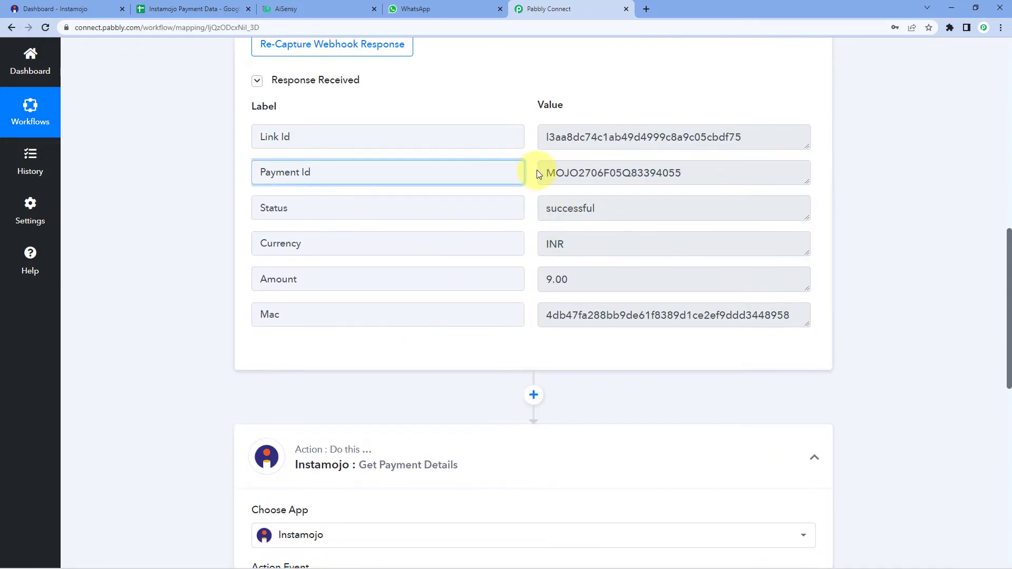
{"action": "mouse_move", "coordinate": [543, 173]}
{"action": "left_mouse_down"}
{"action": "mouse_move", "coordinate": [700, 172]}
{"action": "mouse_move", "coordinate": [543, 177]}
{"action": "left_mouse_up"}
{"action": "left_click", "coordinate": [713, 172]}
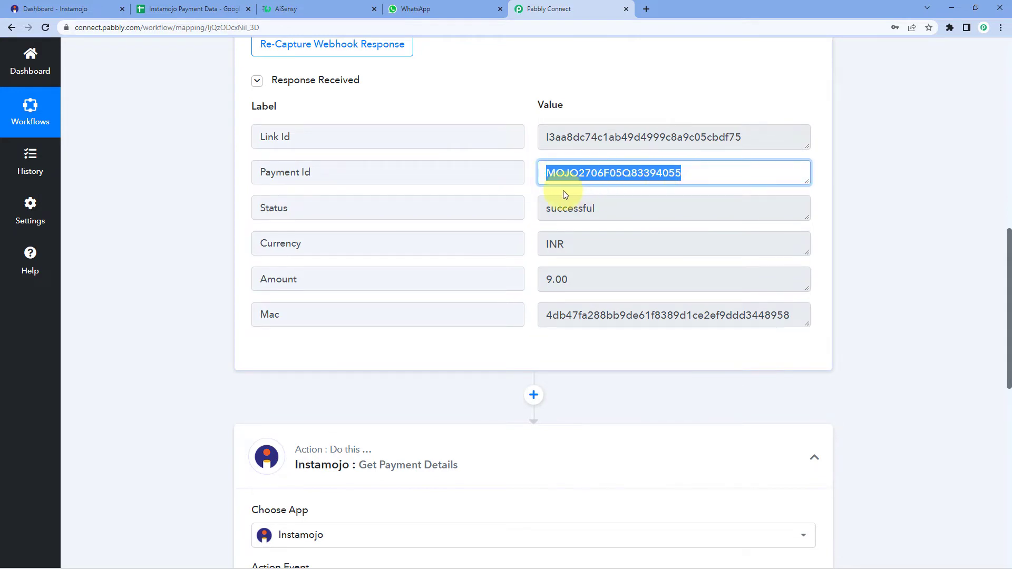
{"action": "scroll", "coordinate": [685, 204], "scroll_direction": "down", "scroll_amount": 6}
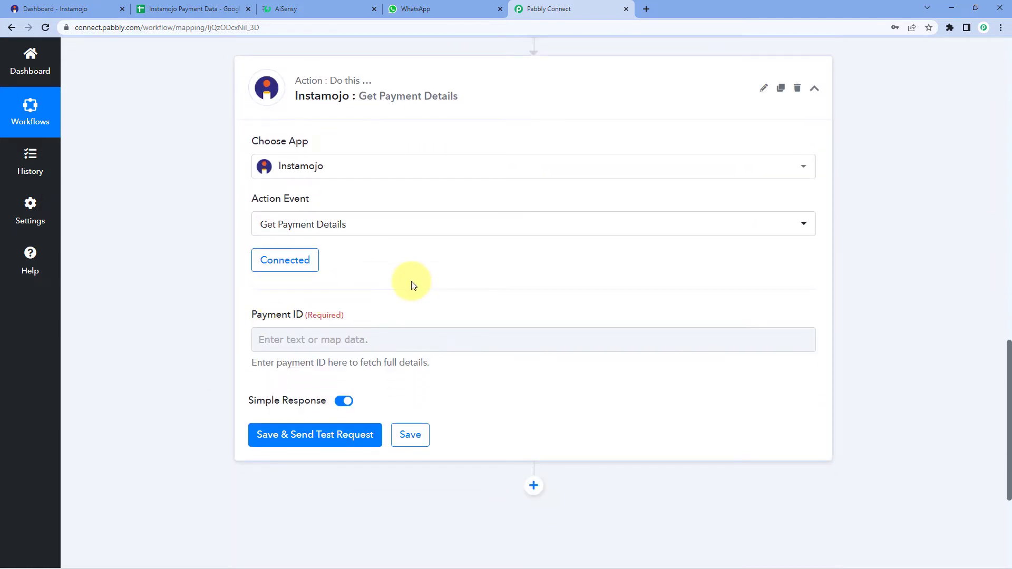
{"action": "scroll", "coordinate": [317, 280], "scroll_direction": "down", "scroll_amount": 1}
Step: Map the '1. Instamojo: New Sale' Payment Id into the Payment ID field and save
{"action": "left_click", "coordinate": [276, 285]}
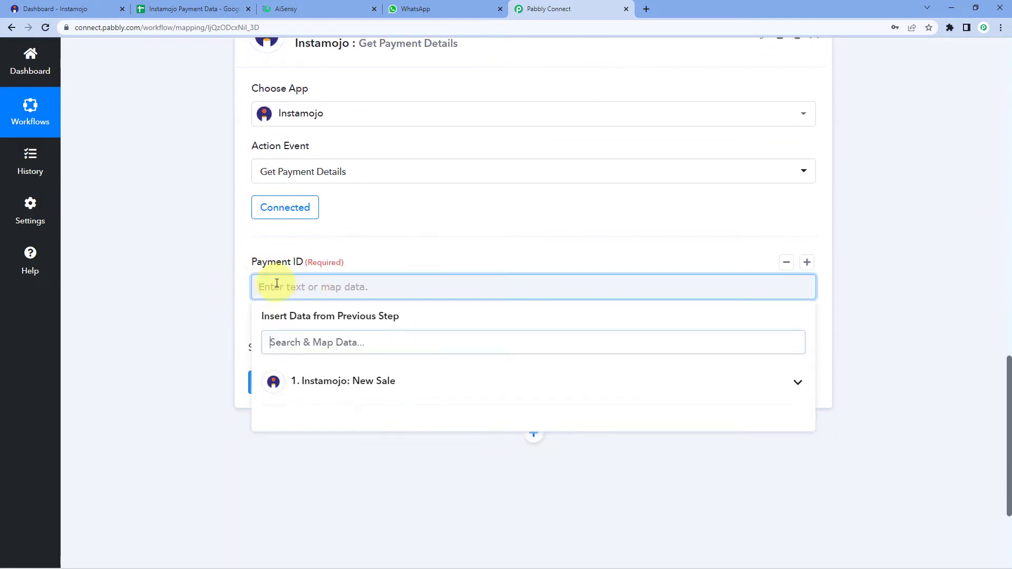
{"action": "left_click", "coordinate": [378, 383]}
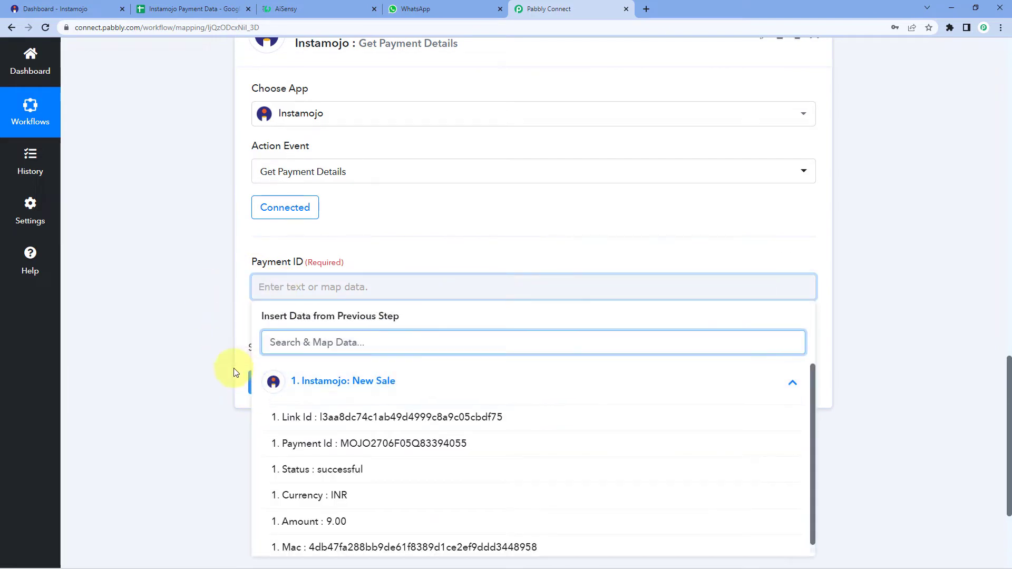
{"action": "scroll", "coordinate": [233, 368], "scroll_direction": "down", "scroll_amount": 2}
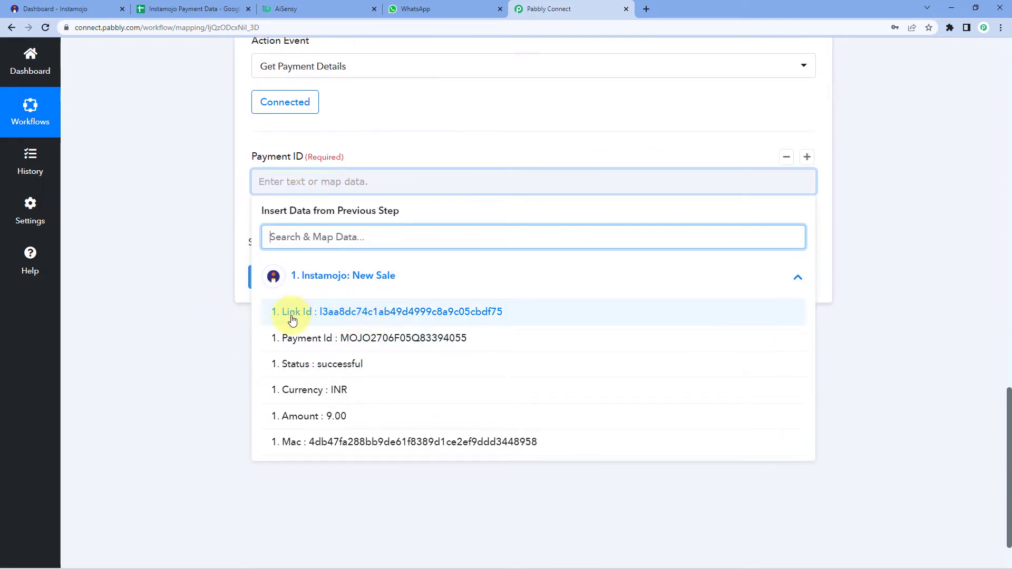
{"action": "left_click", "coordinate": [323, 342]}
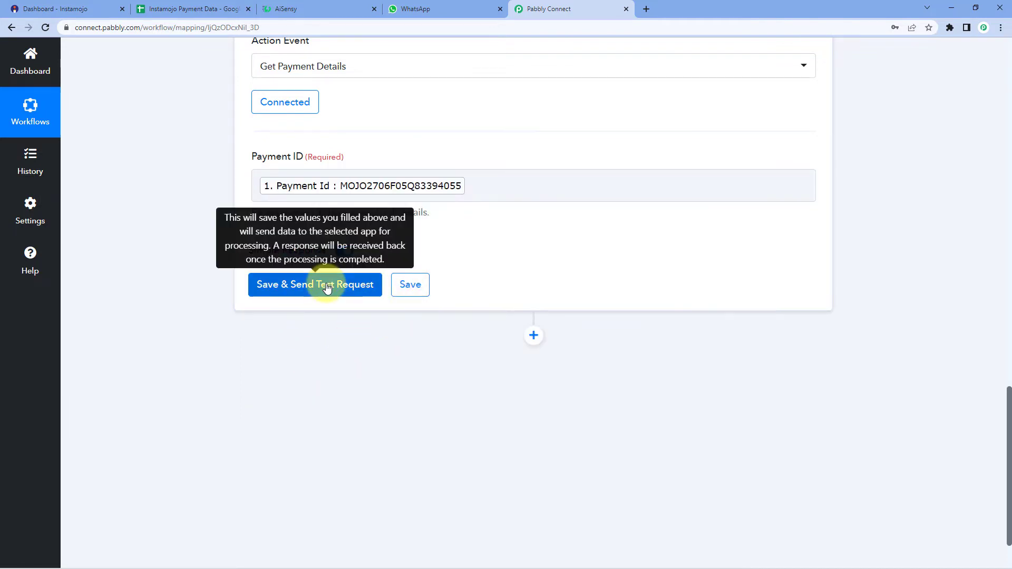
{"action": "left_click", "coordinate": [327, 287]}
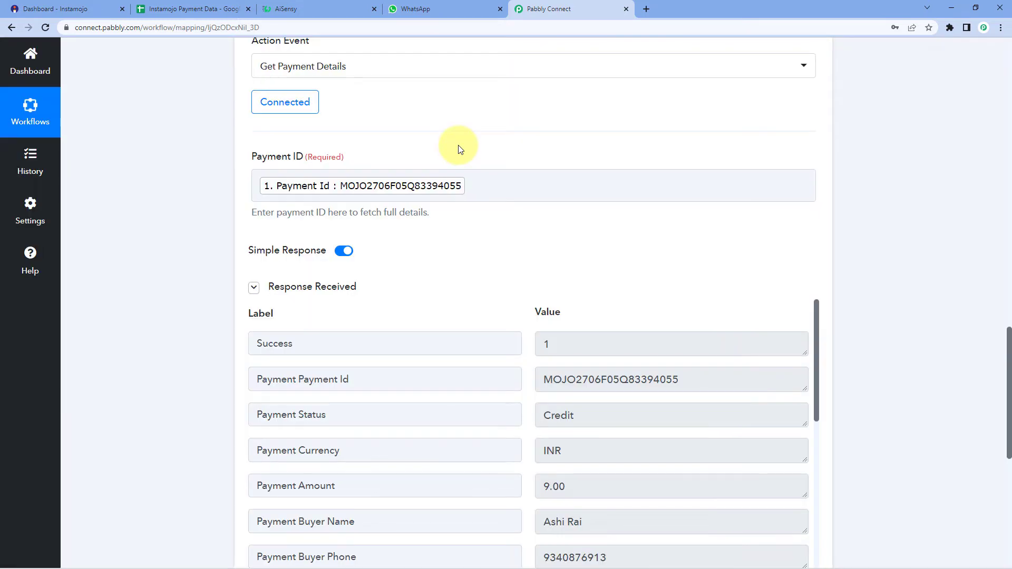
Step: Review the test response: status Credit, INR 9.00, the buyer's name, phone, e-mail and Payment Id
{"action": "scroll", "coordinate": [464, 158], "scroll_direction": "down", "scroll_amount": 2}
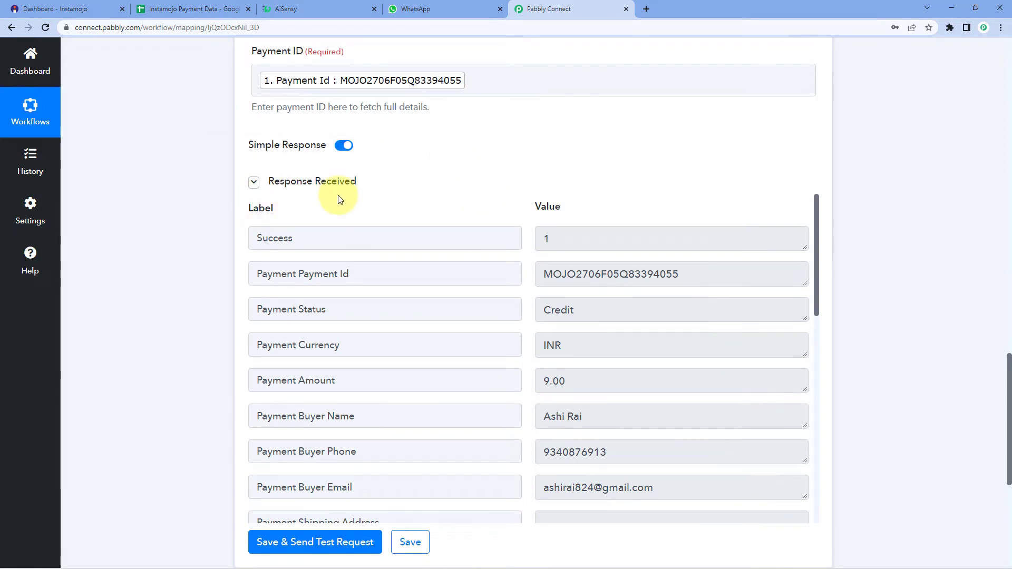
{"action": "scroll", "coordinate": [522, 247], "scroll_direction": "down", "scroll_amount": 3}
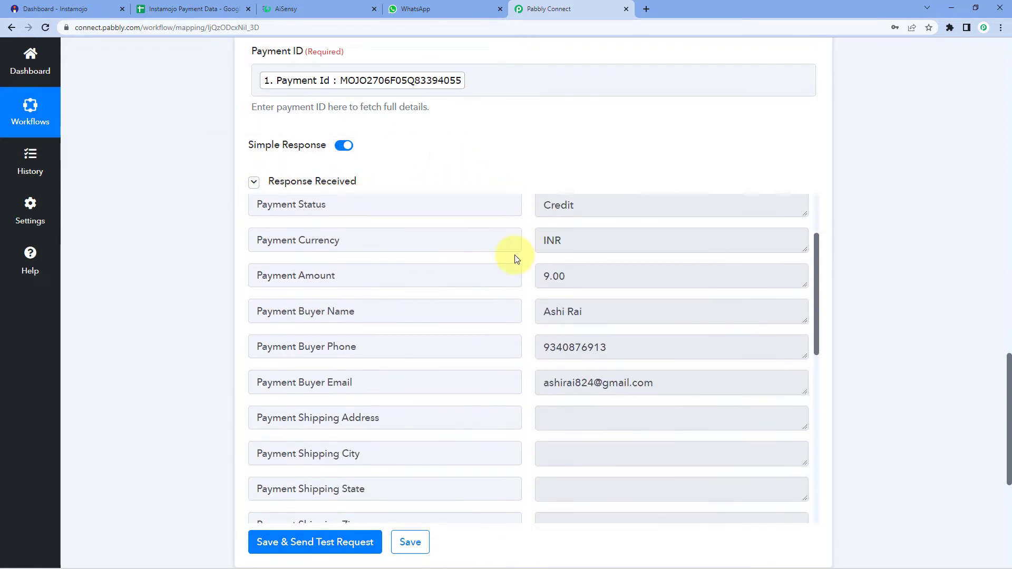
{"action": "scroll", "coordinate": [517, 258], "scroll_direction": "down", "scroll_amount": 3}
{"action": "scroll", "coordinate": [517, 258], "scroll_direction": "up", "scroll_amount": 5}
{"action": "left_click_drag", "start_coordinate": [595, 366], "coordinate": [523, 367]}
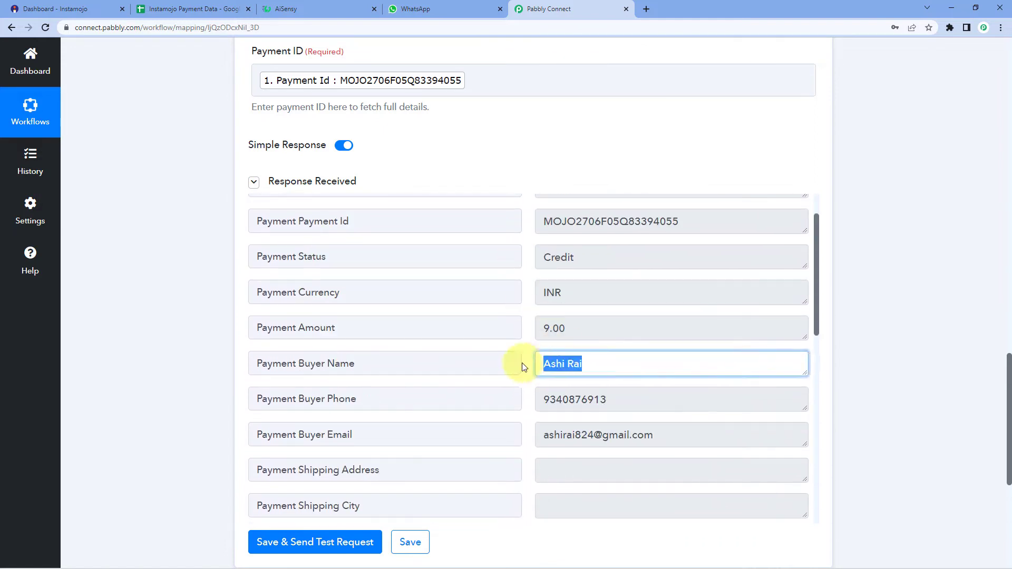
{"action": "left_click_drag", "start_coordinate": [616, 394], "coordinate": [524, 406]}
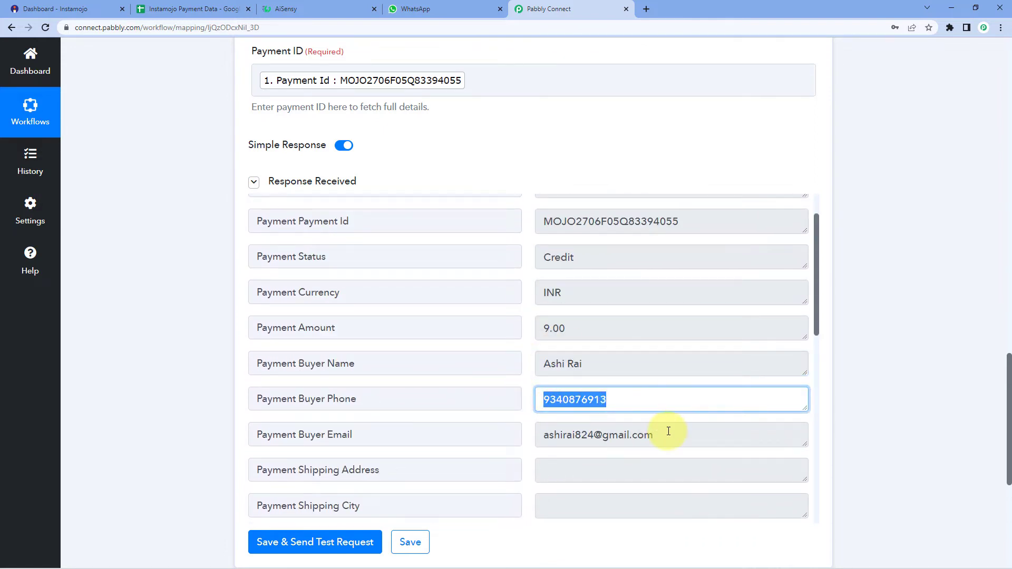
{"action": "left_click_drag", "start_coordinate": [669, 431], "coordinate": [499, 437]}
{"action": "left_click_drag", "start_coordinate": [567, 334], "coordinate": [517, 327]}
{"action": "left_click_drag", "start_coordinate": [533, 293], "coordinate": [529, 258]}
{"action": "scroll", "coordinate": [557, 268], "scroll_direction": "up", "scroll_amount": 1}
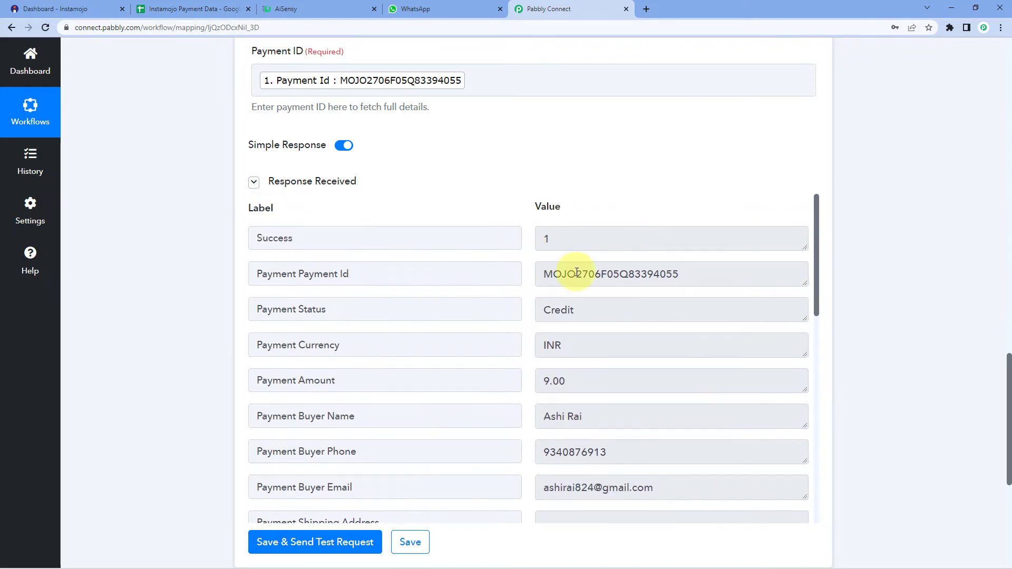
{"action": "left_click_drag", "start_coordinate": [699, 270], "coordinate": [542, 265]}
{"action": "left_click", "coordinate": [510, 175]}
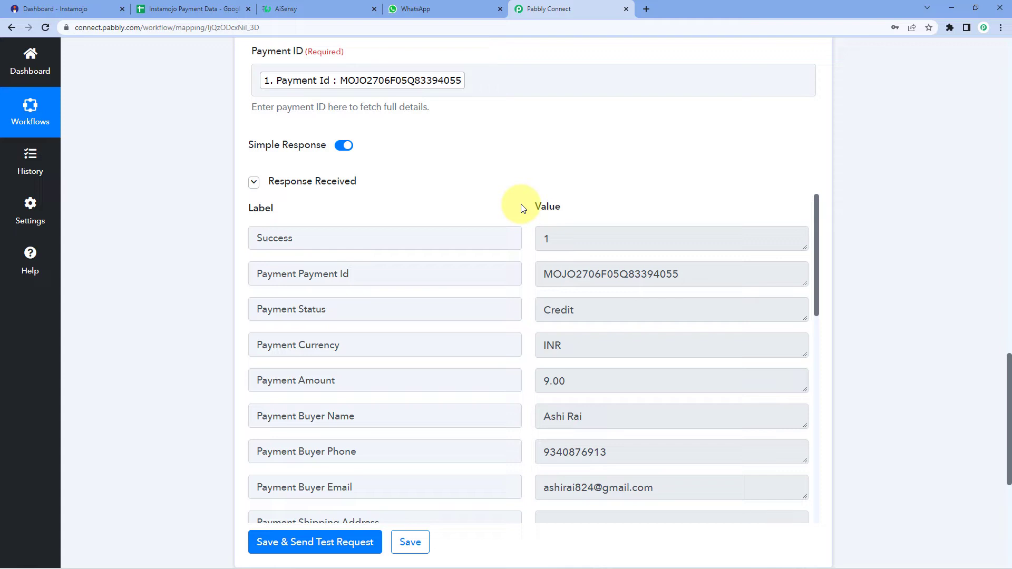
{"action": "scroll", "coordinate": [881, 214], "scroll_direction": "down", "scroll_amount": 6}
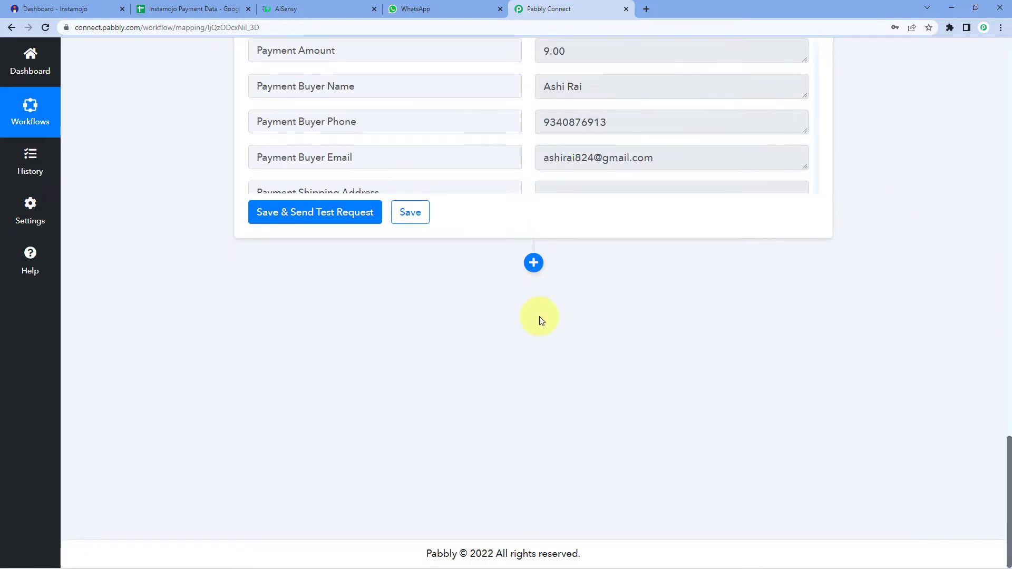
Step: Add a third action step using Google Sheets with the Add New Row action event
{"action": "left_click", "coordinate": [534, 263]}
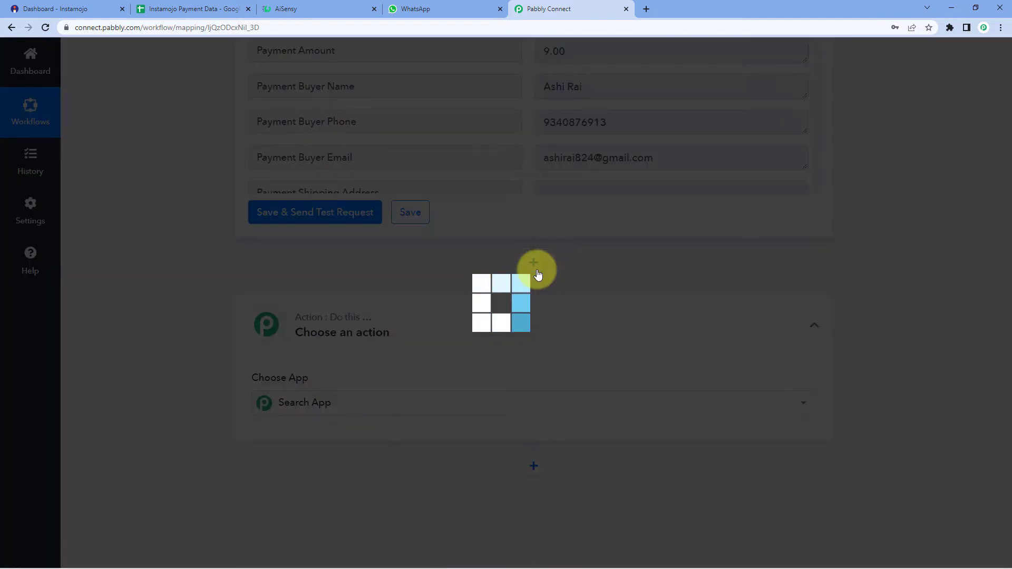
{"action": "scroll", "coordinate": [316, 279], "scroll_direction": "down", "scroll_amount": 3}
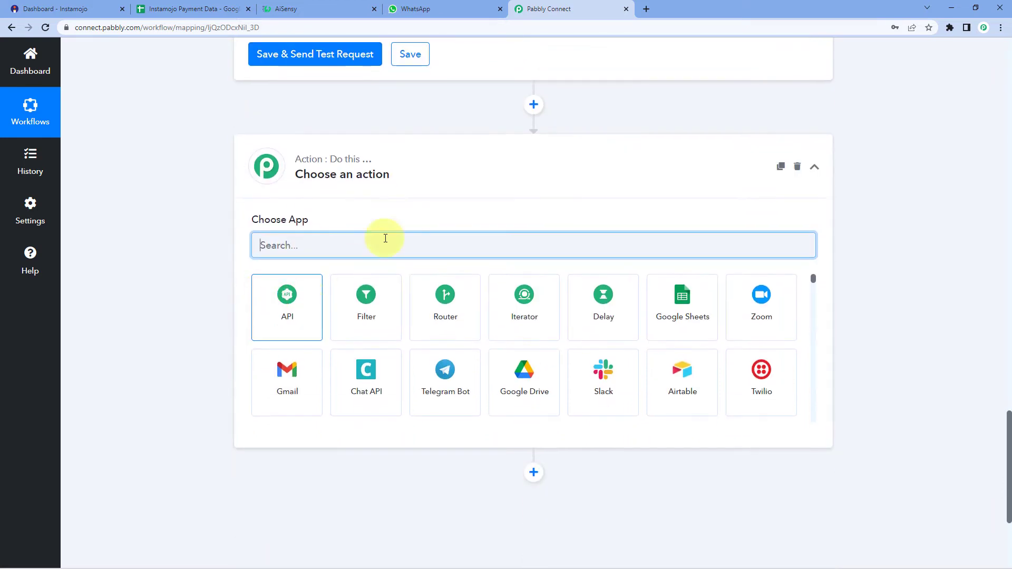
{"action": "left_click", "coordinate": [695, 326]}
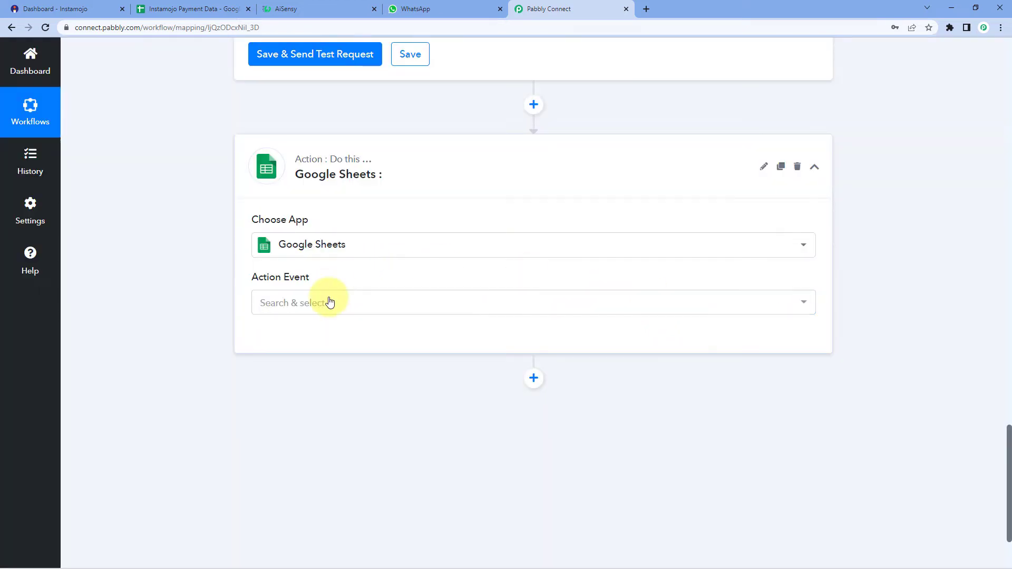
{"action": "scroll", "coordinate": [232, 277], "scroll_direction": "down", "scroll_amount": 1}
{"action": "left_click", "coordinate": [321, 255]}
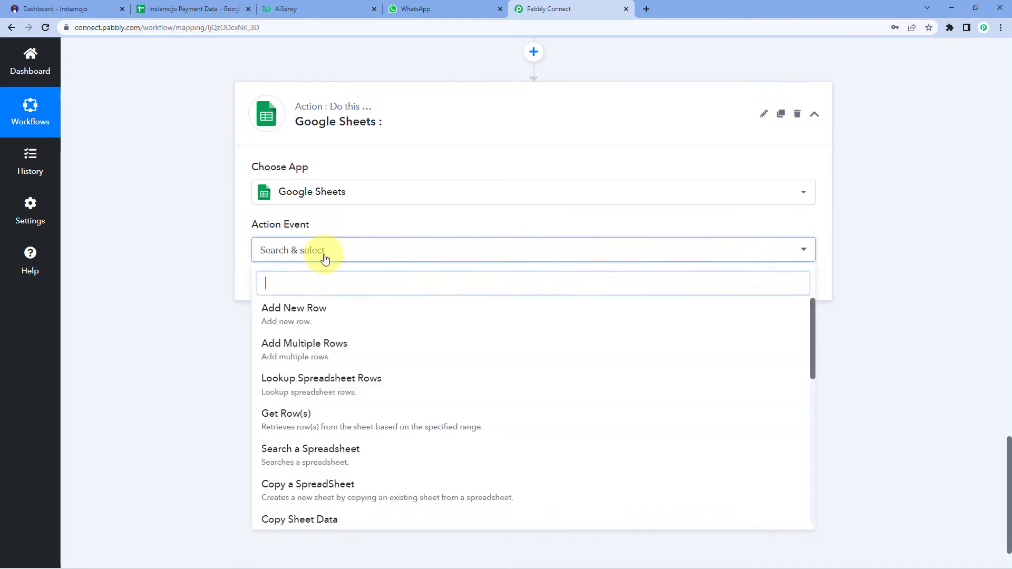
{"action": "left_click", "coordinate": [273, 316]}
Step: Add a new Google Sheets connection, choosing the Google account and granting spreadsheet access
{"action": "left_click", "coordinate": [293, 289]}
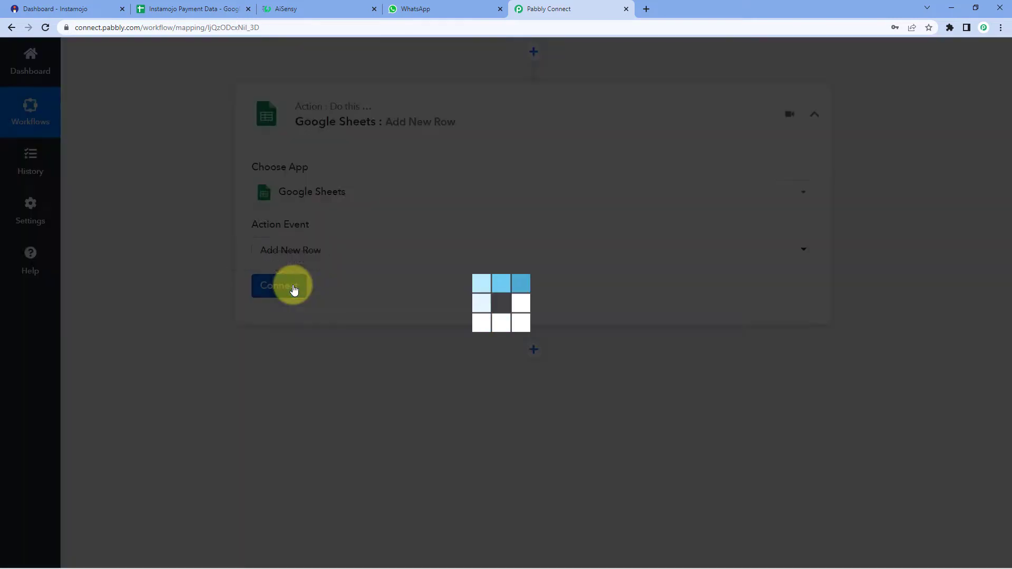
{"action": "left_click", "coordinate": [468, 177]}
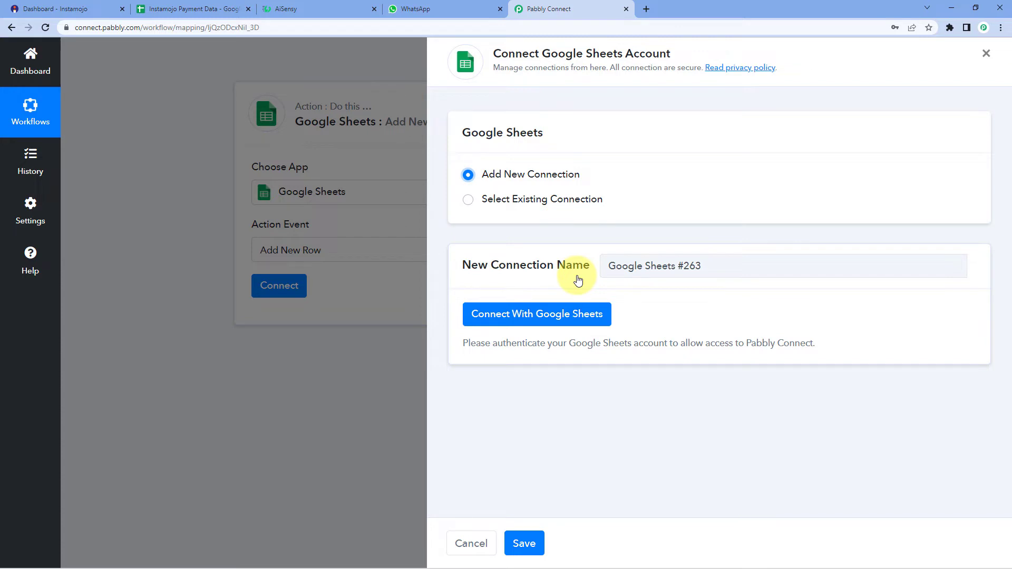
{"action": "left_click", "coordinate": [519, 317]}
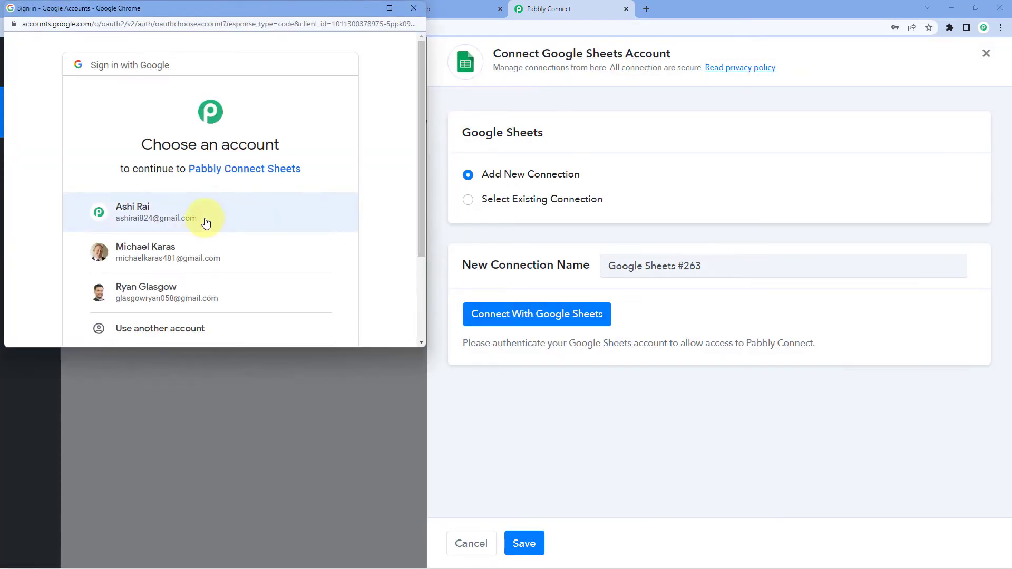
{"action": "left_click", "coordinate": [206, 223]}
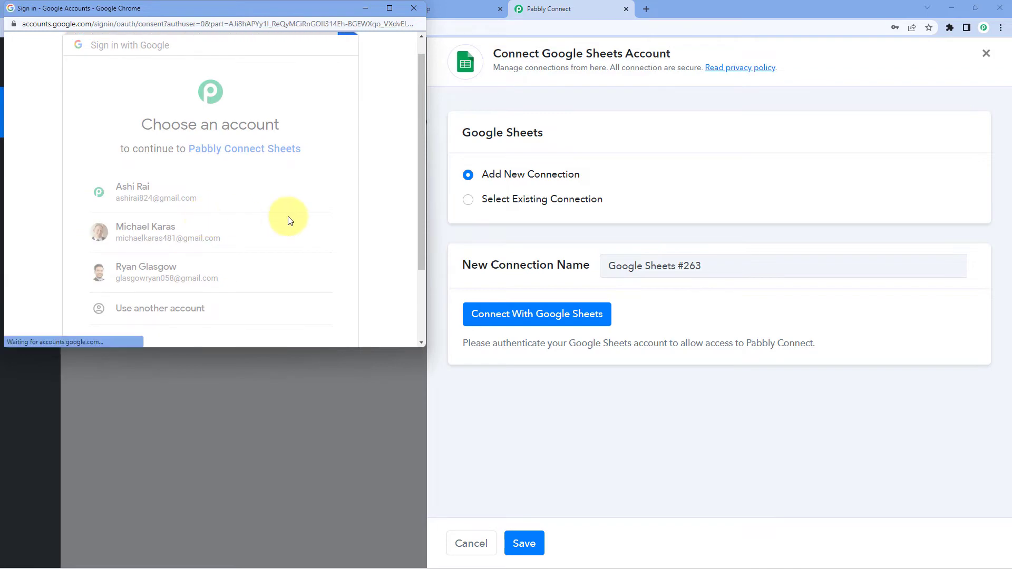
{"action": "scroll", "coordinate": [288, 220], "scroll_direction": "down", "scroll_amount": 5}
{"action": "left_click", "coordinate": [294, 282]}
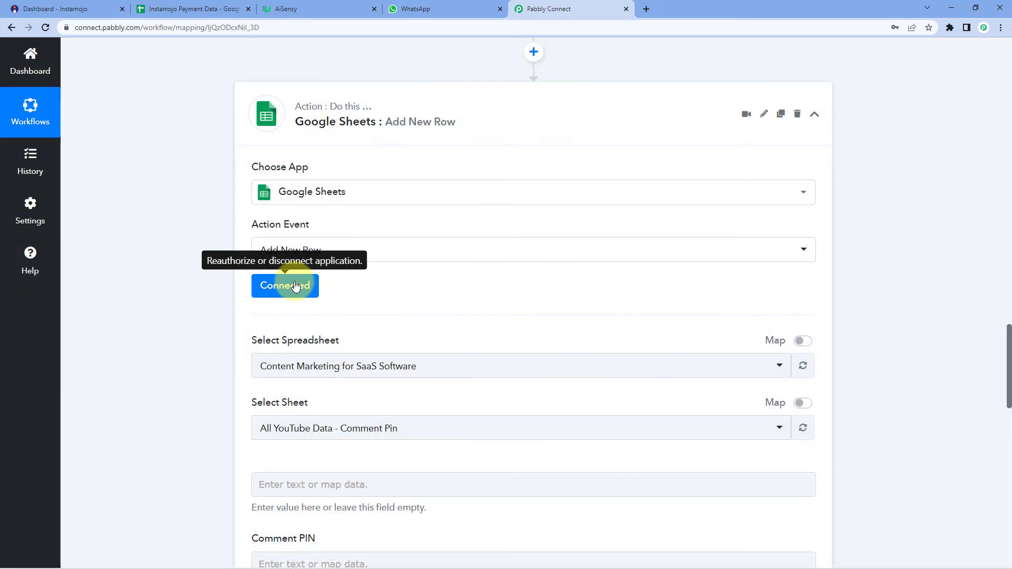
Step: Choose the Instamojo Payment Data spreadsheet from the Select Spreadsheet list
{"action": "scroll", "coordinate": [176, 229], "scroll_direction": "down", "scroll_amount": 2}
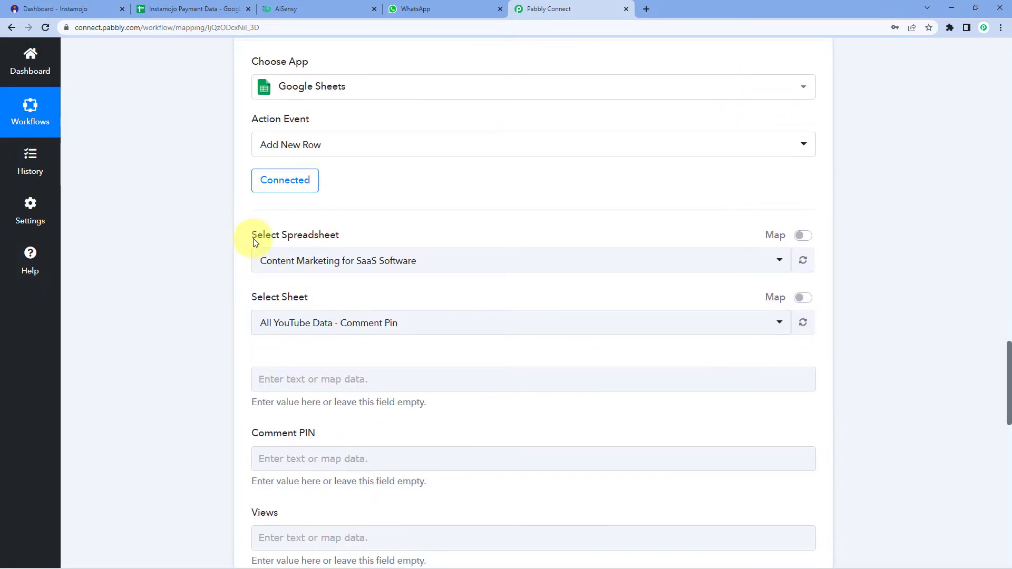
{"action": "left_click", "coordinate": [438, 262]}
{"action": "scroll", "coordinate": [165, 276], "scroll_direction": "down", "scroll_amount": 2}
{"action": "scroll", "coordinate": [343, 248], "scroll_direction": "down", "scroll_amount": 1}
{"action": "scroll", "coordinate": [381, 262], "scroll_direction": "down", "scroll_amount": 8}
{"action": "scroll", "coordinate": [380, 262], "scroll_direction": "up", "scroll_amount": 4}
{"action": "scroll", "coordinate": [380, 262], "scroll_direction": "up", "scroll_amount": 5}
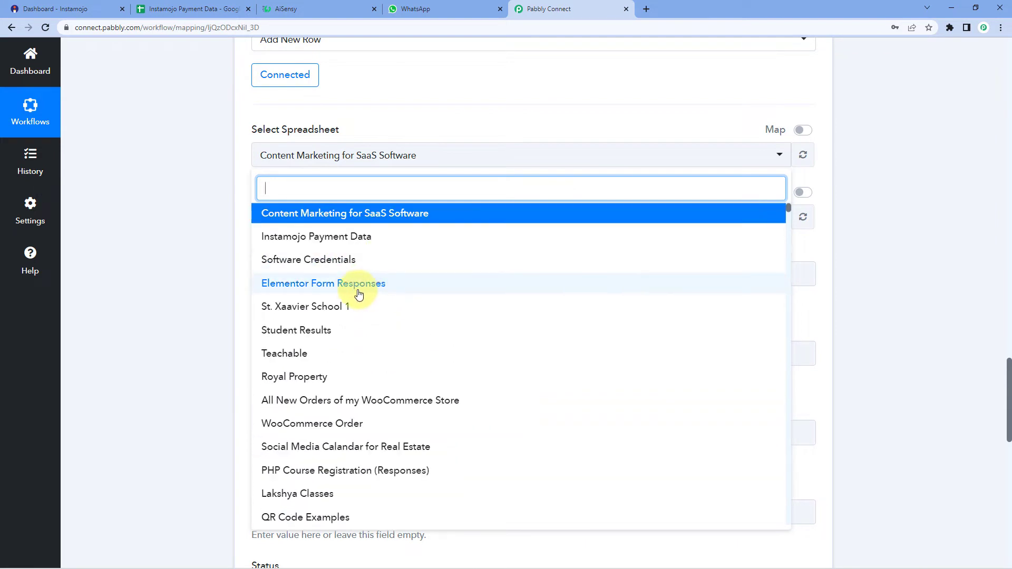
{"action": "left_click", "coordinate": [186, 9]}
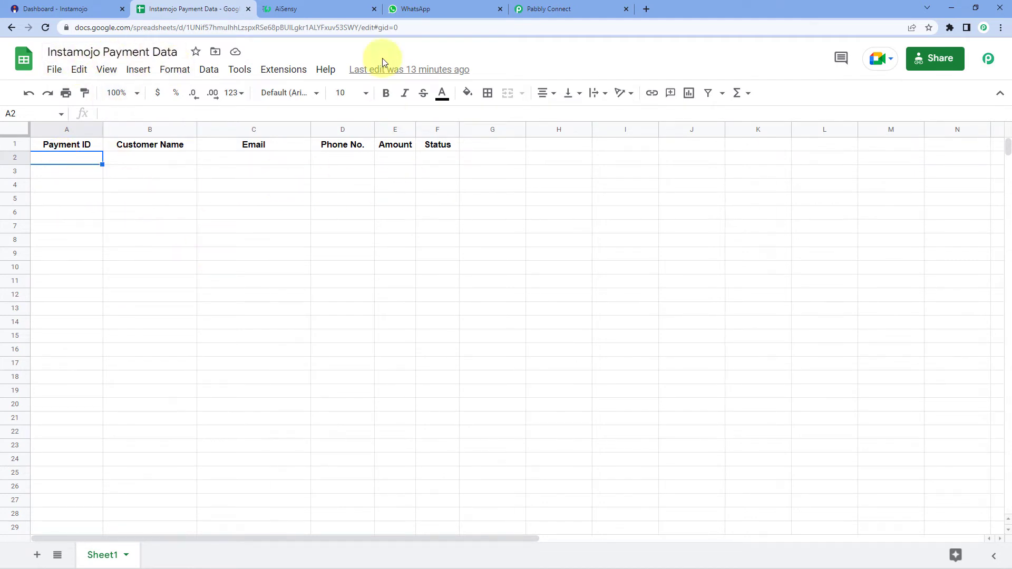
{"action": "left_click", "coordinate": [578, 4]}
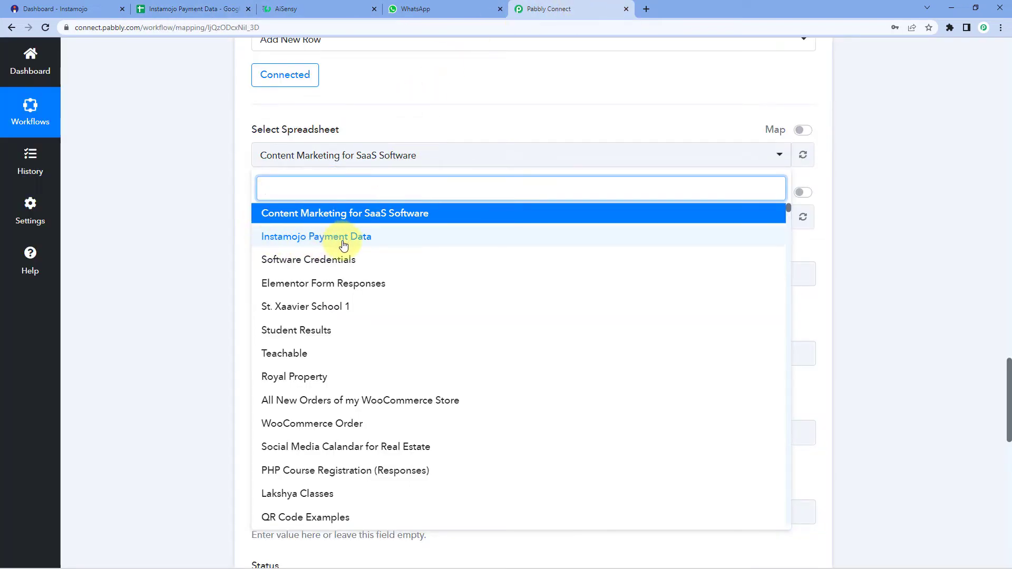
{"action": "left_click", "coordinate": [374, 242]}
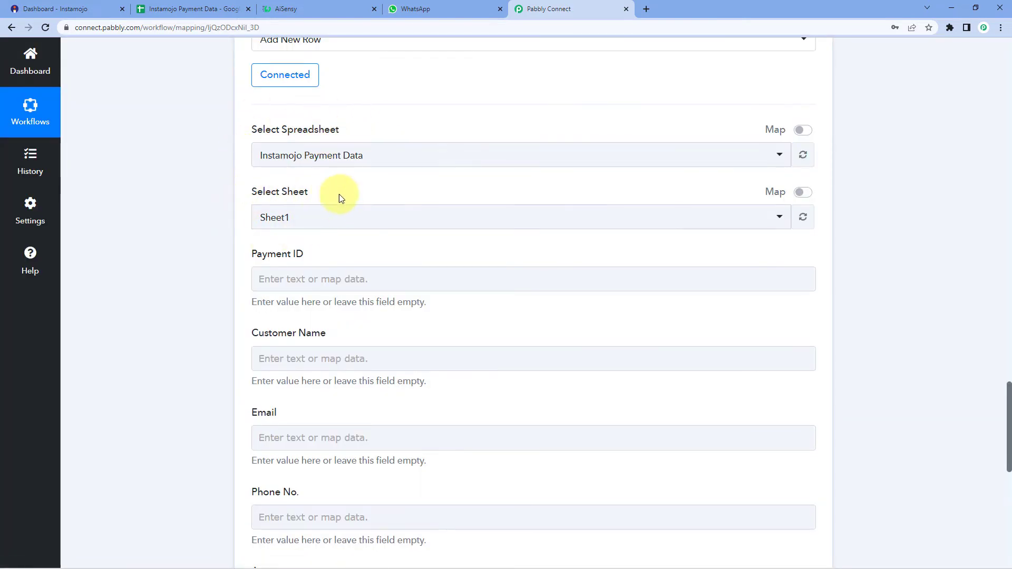
Step: Keep Sheet1 and compare the listed fields with the spreadsheet's column headers
{"action": "left_click", "coordinate": [196, 9]}
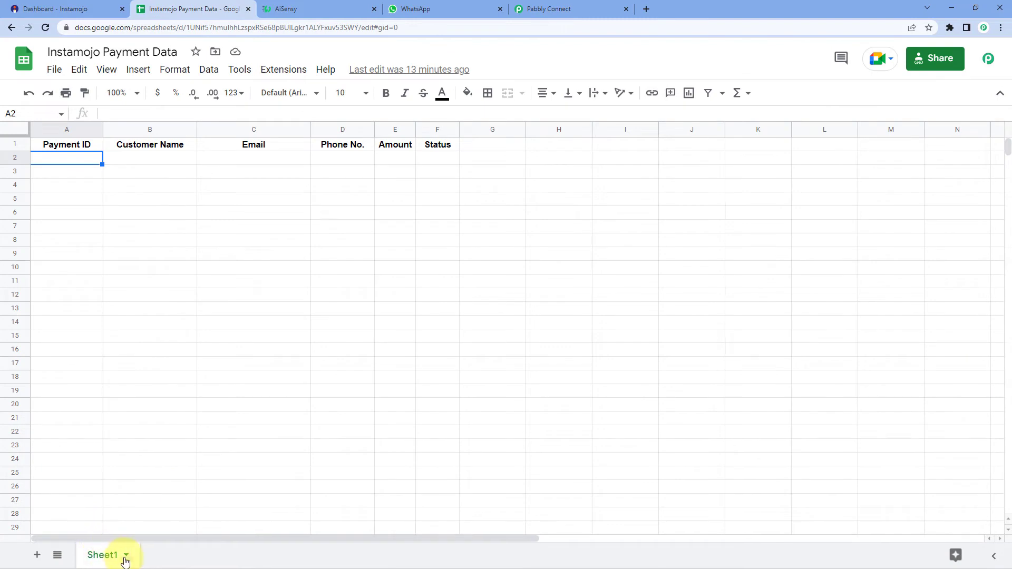
{"action": "left_click", "coordinate": [550, 6]}
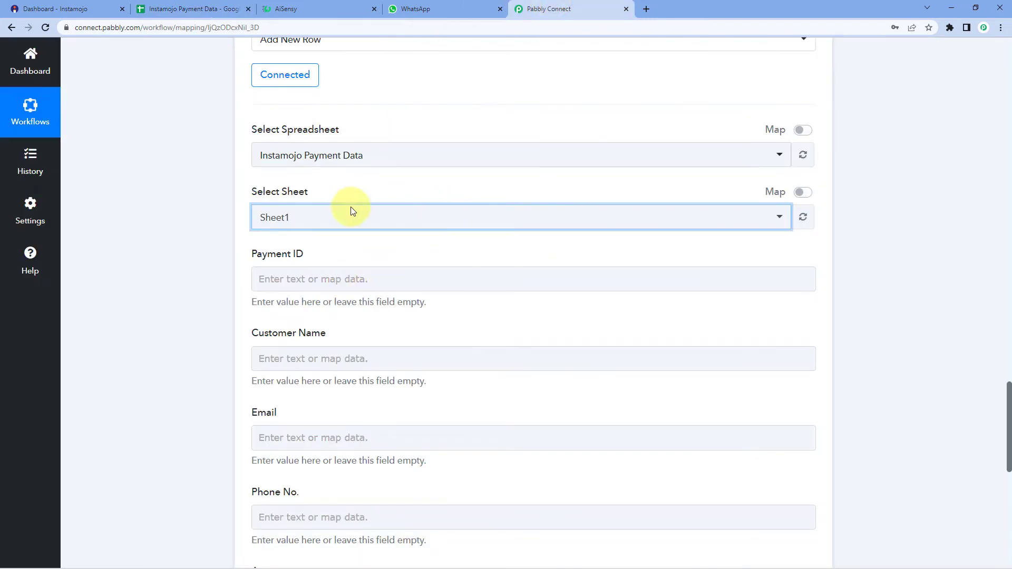
{"action": "scroll", "coordinate": [219, 255], "scroll_direction": "down", "scroll_amount": 1}
{"action": "scroll", "coordinate": [234, 270], "scroll_direction": "down", "scroll_amount": 3}
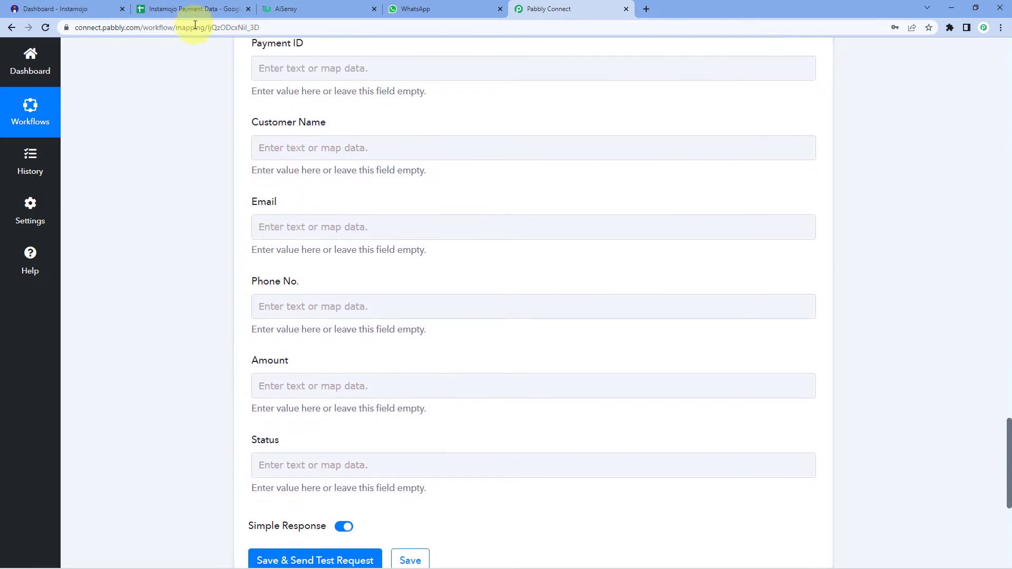
{"action": "left_click", "coordinate": [183, 4]}
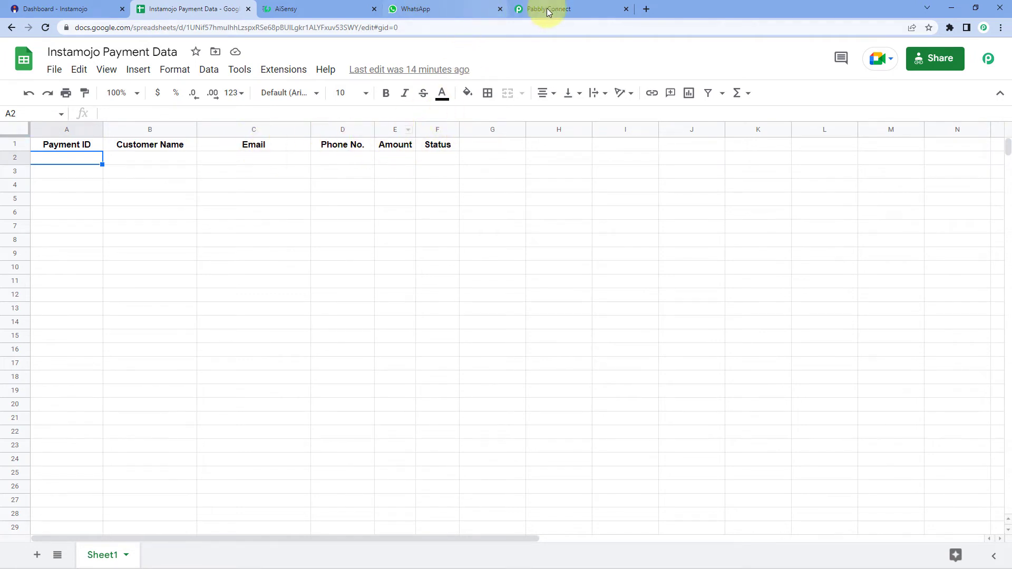
{"action": "left_click", "coordinate": [526, 13]}
{"action": "scroll", "coordinate": [358, 142], "scroll_direction": "up", "scroll_amount": 1}
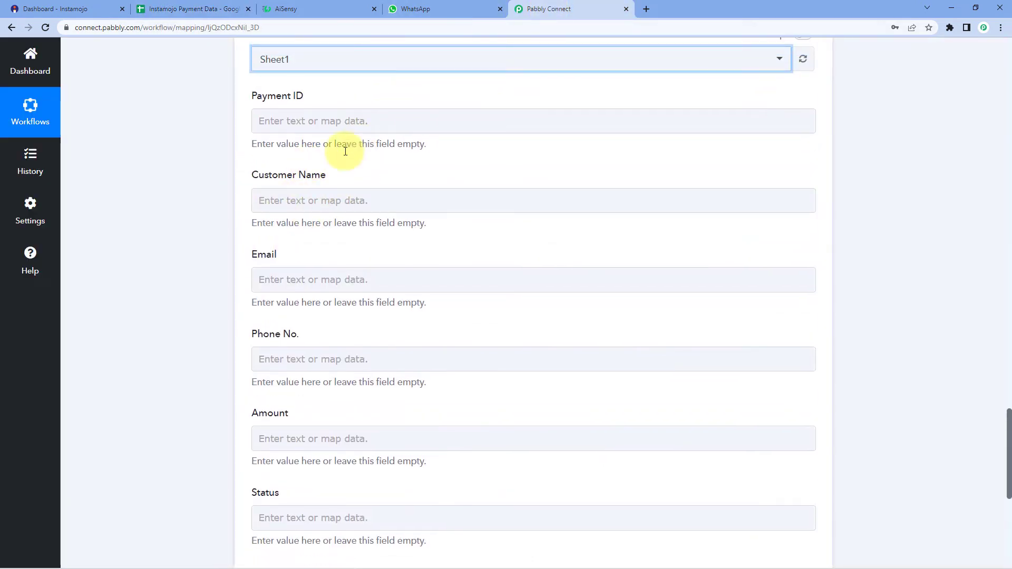
{"action": "scroll", "coordinate": [327, 163], "scroll_direction": "up", "scroll_amount": 1}
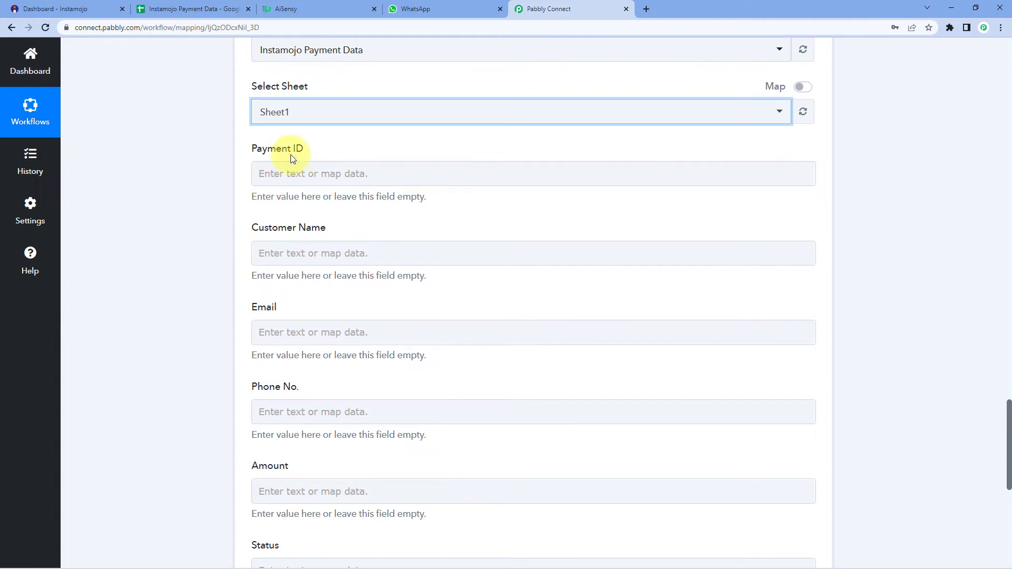
{"action": "left_click", "coordinate": [191, 9]}
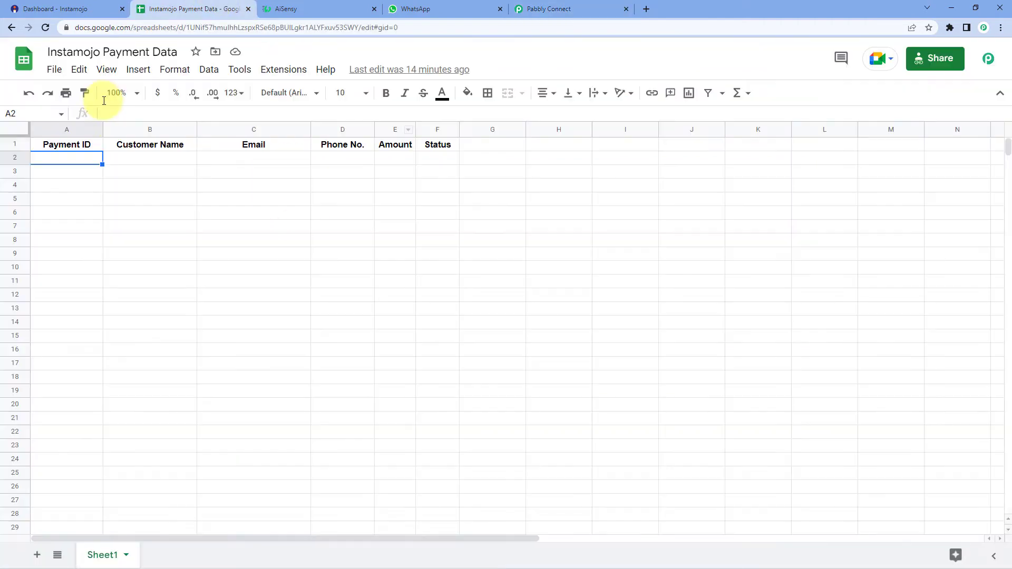
{"action": "left_click", "coordinate": [564, 6]}
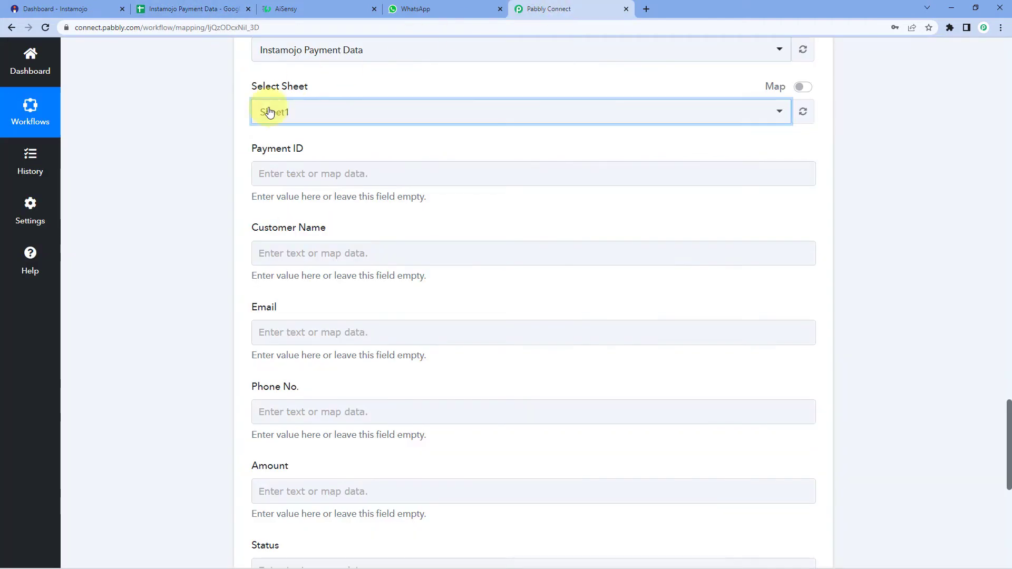
Step: Map the payment id and buyer name into the Payment ID and Customer Name columns
{"action": "left_click", "coordinate": [270, 174]}
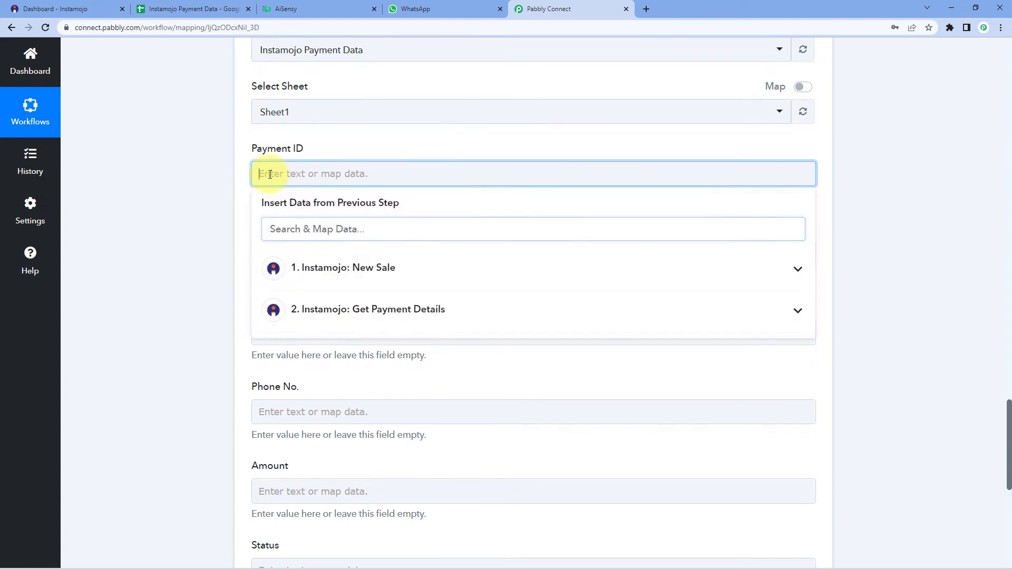
{"action": "left_click", "coordinate": [333, 312]}
{"action": "scroll", "coordinate": [184, 272], "scroll_direction": "down", "scroll_amount": 2}
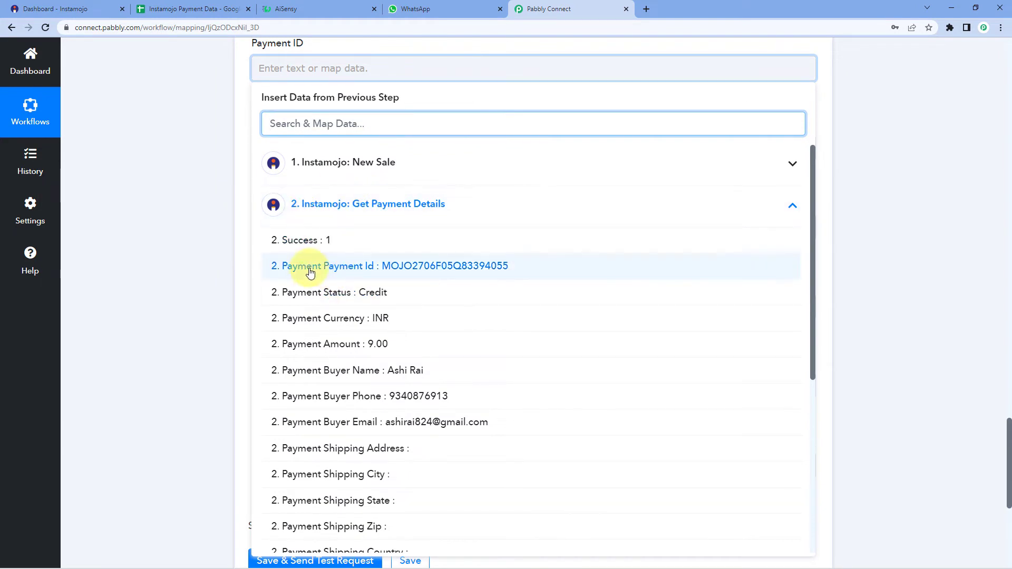
{"action": "left_click", "coordinate": [347, 270]}
{"action": "left_click", "coordinate": [223, 198]}
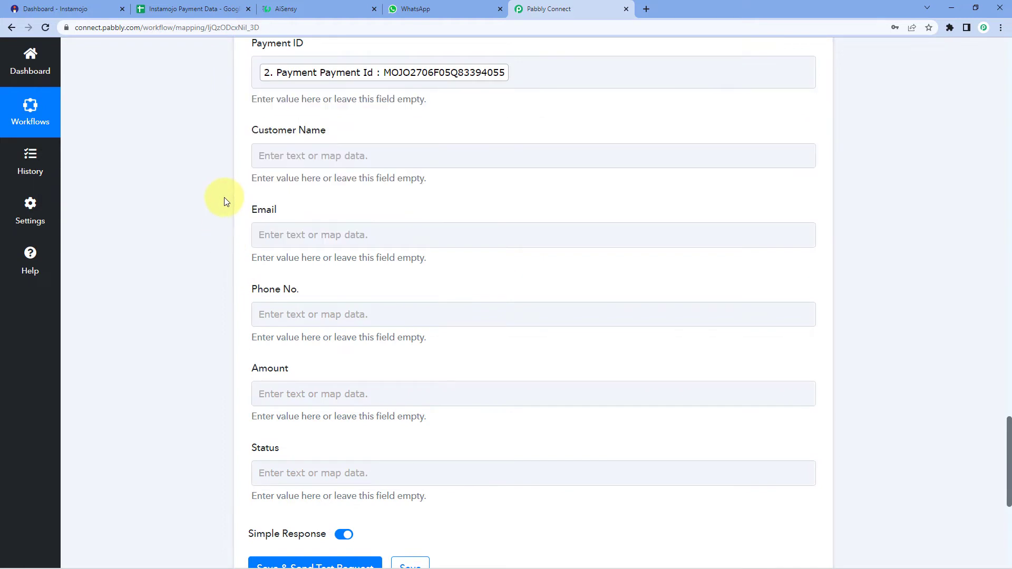
{"action": "scroll", "coordinate": [223, 198], "scroll_direction": "up", "scroll_amount": 1}
{"action": "scroll", "coordinate": [223, 199], "scroll_direction": "down", "scroll_amount": 2}
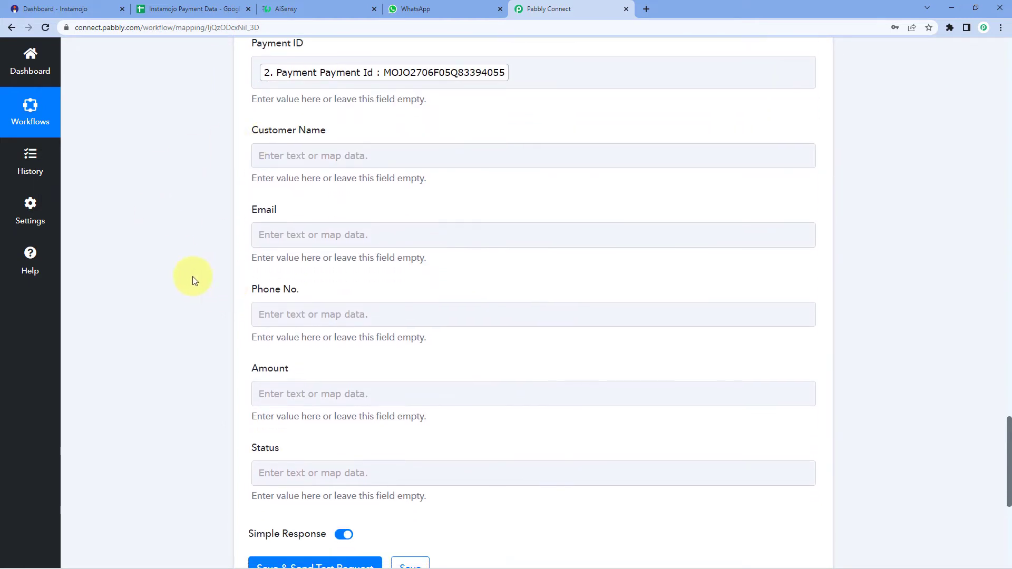
{"action": "left_click", "coordinate": [289, 158]}
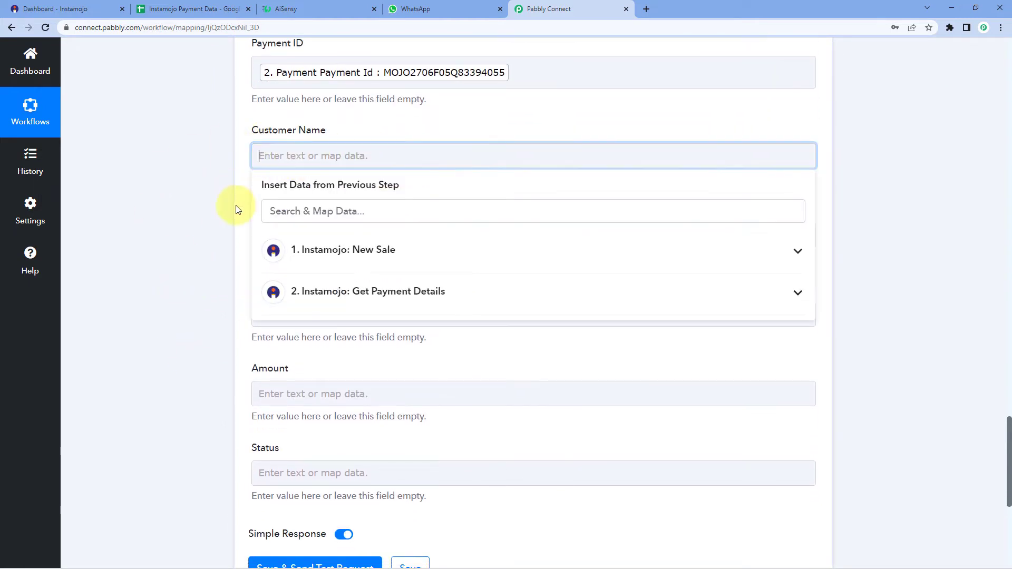
{"action": "left_click", "coordinate": [349, 292]}
{"action": "scroll", "coordinate": [355, 317], "scroll_direction": "down", "scroll_amount": 2}
{"action": "left_click", "coordinate": [362, 352]}
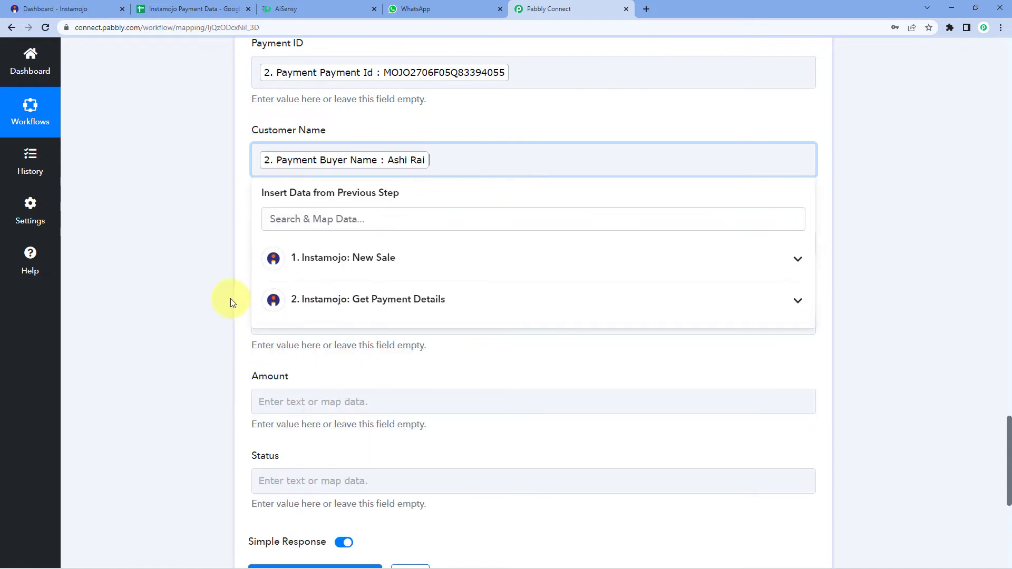
{"action": "left_click", "coordinate": [229, 298]}
{"action": "scroll", "coordinate": [274, 244], "scroll_direction": "down", "scroll_amount": 1}
Step: Map the buyer e-mail and phone into the Email and Phone No. columns
{"action": "left_click", "coordinate": [294, 190]}
{"action": "left_click", "coordinate": [334, 323]}
{"action": "scroll", "coordinate": [331, 369], "scroll_direction": "down", "scroll_amount": 1}
{"action": "scroll", "coordinate": [331, 375], "scroll_direction": "down", "scroll_amount": 2}
{"action": "left_click", "coordinate": [296, 385]}
{"action": "left_click", "coordinate": [170, 311]}
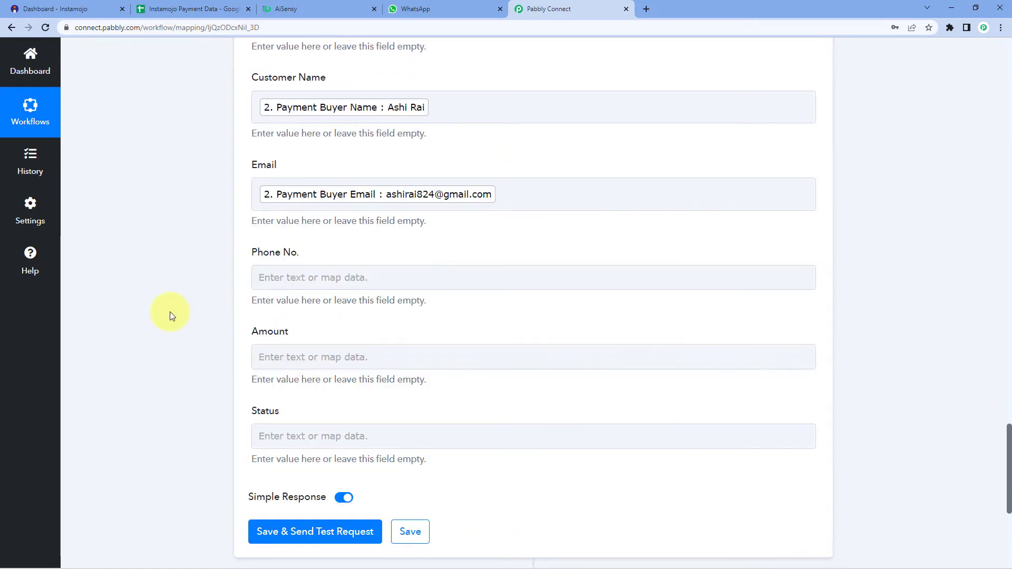
{"action": "scroll", "coordinate": [318, 150], "scroll_direction": "down", "scroll_amount": 3}
{"action": "left_click", "coordinate": [311, 111]}
{"action": "left_click", "coordinate": [334, 264]}
{"action": "scroll", "coordinate": [379, 281], "scroll_direction": "down", "scroll_amount": 2}
{"action": "left_click", "coordinate": [379, 284]}
Step: Map the payment amount and '2. Payment Status : Credit' into the Amount and Status columns
{"action": "left_click", "coordinate": [294, 207]}
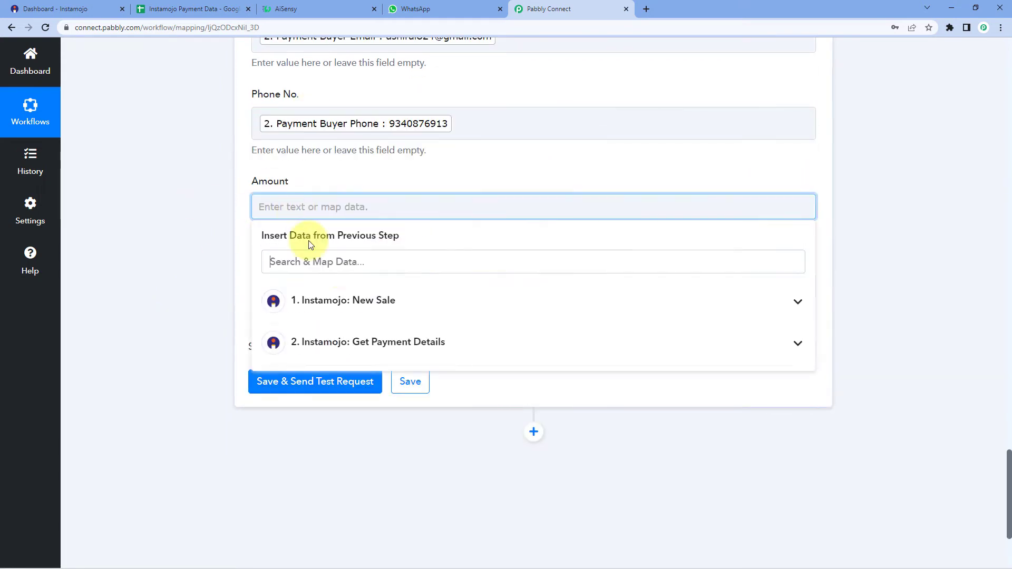
{"action": "left_click", "coordinate": [341, 340]}
{"action": "scroll", "coordinate": [397, 321], "scroll_direction": "down", "scroll_amount": 3}
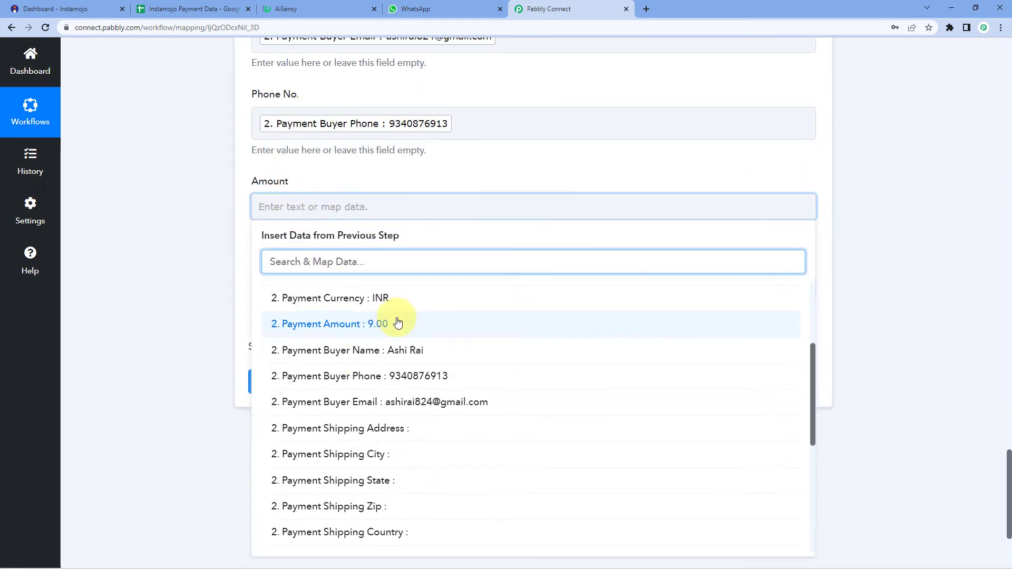
{"action": "left_click", "coordinate": [314, 323]}
{"action": "left_click", "coordinate": [188, 238]}
{"action": "scroll", "coordinate": [320, 255], "scroll_direction": "down", "scroll_amount": 1}
{"action": "left_click", "coordinate": [320, 244]}
{"action": "left_click", "coordinate": [356, 376]}
{"action": "scroll", "coordinate": [356, 375], "scroll_direction": "down", "scroll_amount": 2}
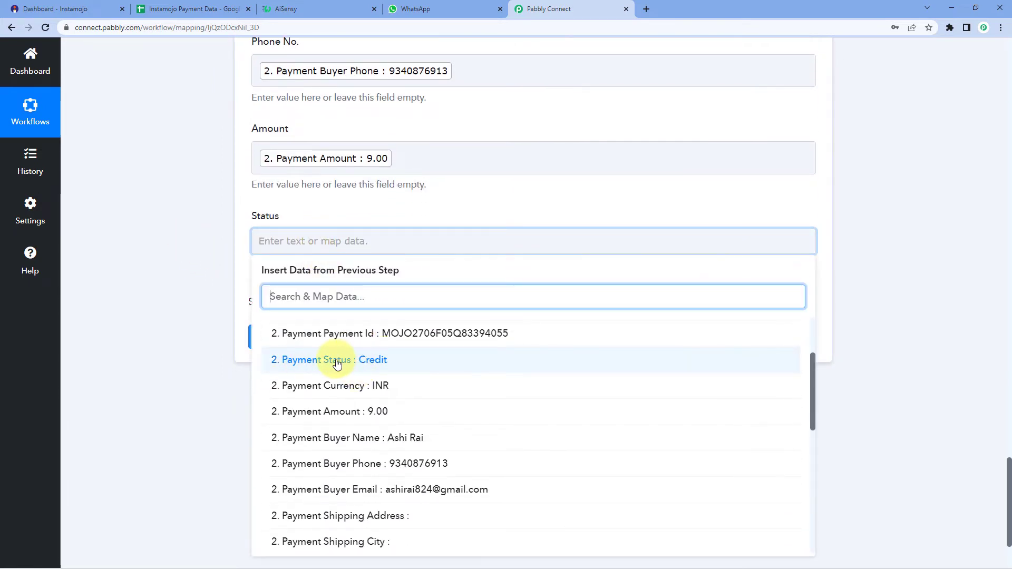
{"action": "left_click", "coordinate": [280, 359]}
{"action": "left_click", "coordinate": [188, 253]}
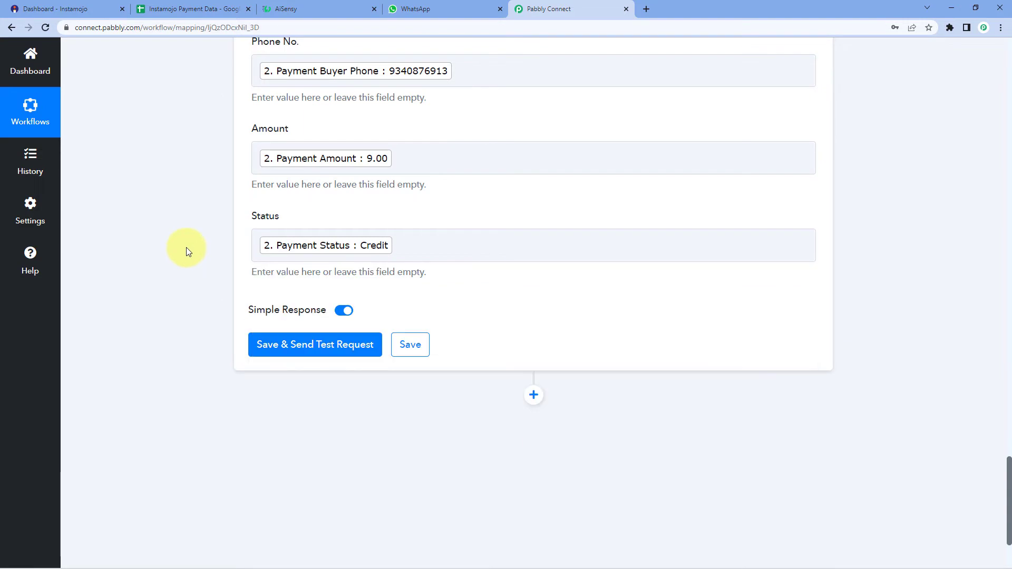
Step: Save the Google Sheets step and send a test row, updating Sheet1!A2:F2
{"action": "scroll", "coordinate": [188, 249], "scroll_direction": "up", "scroll_amount": 9}
{"action": "scroll", "coordinate": [181, 234], "scroll_direction": "down", "scroll_amount": 2}
{"action": "scroll", "coordinate": [192, 352], "scroll_direction": "down", "scroll_amount": 4}
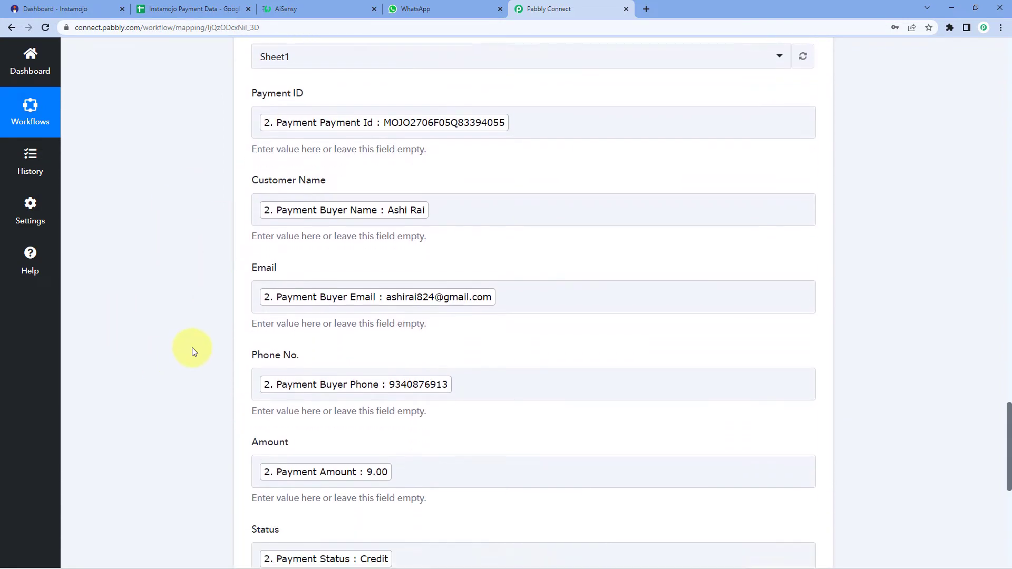
{"action": "scroll", "coordinate": [187, 342], "scroll_direction": "down", "scroll_amount": 4}
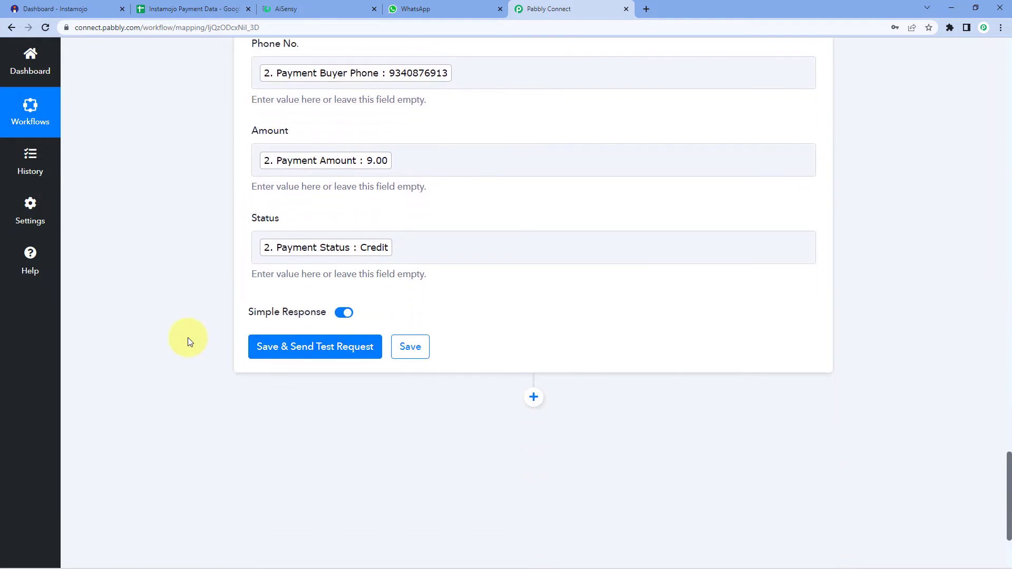
{"action": "left_click", "coordinate": [298, 352]}
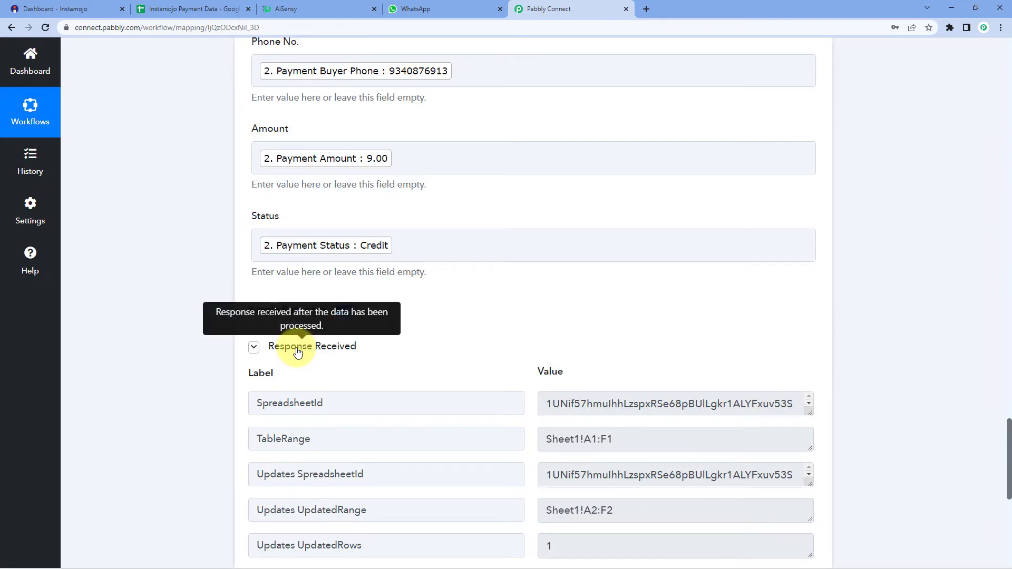
Step: Scroll the Sheets test response to verify UpdatedRange Sheet1!A2:F2, 1 updated row and 6 cells
{"action": "scroll", "coordinate": [297, 347], "scroll_direction": "down", "scroll_amount": 2}
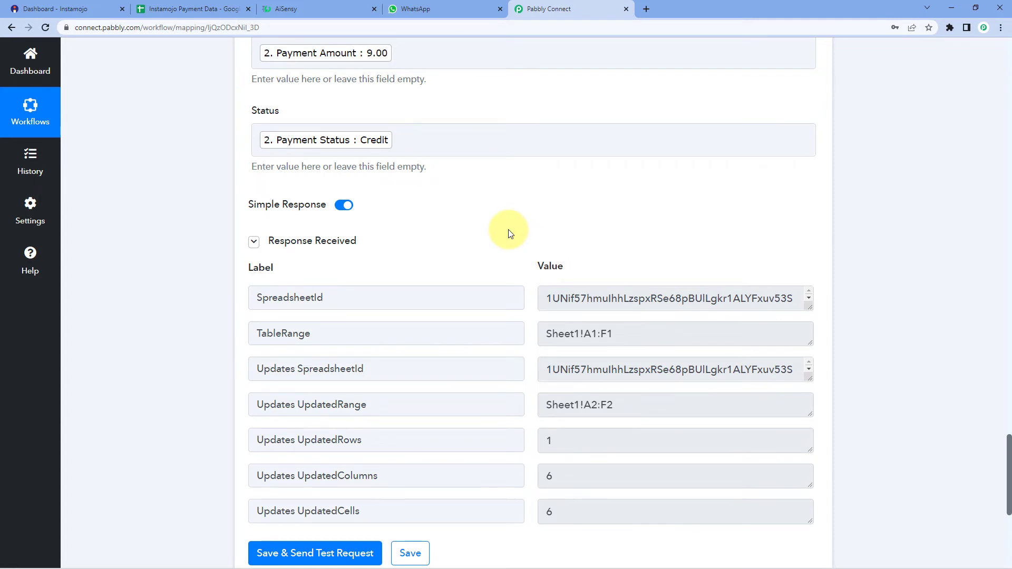
{"action": "scroll", "coordinate": [510, 234], "scroll_direction": "up", "scroll_amount": 6}
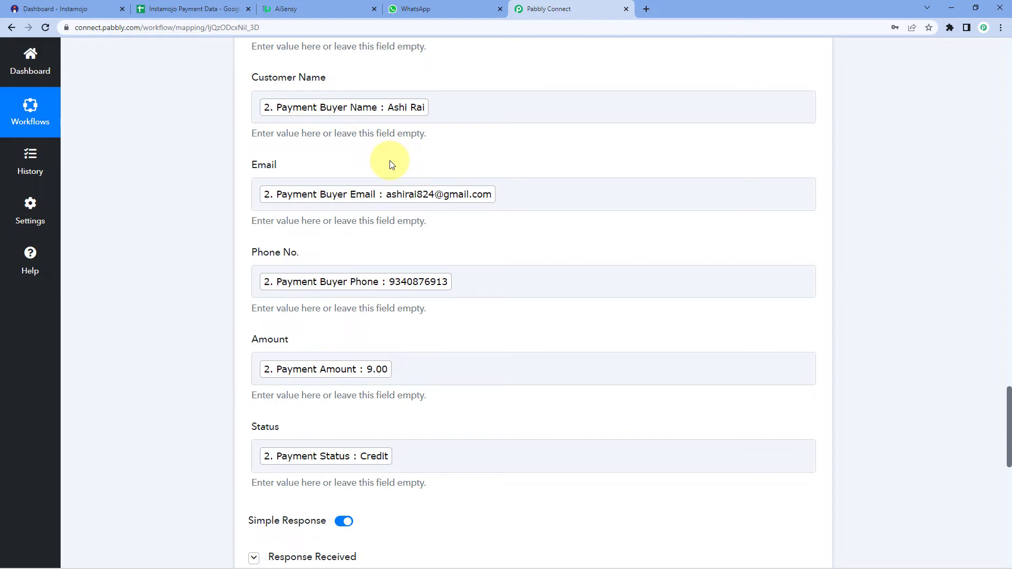
Step: Remove bold from row 2 and autofit column A to show the full Payment ID
{"action": "left_click", "coordinate": [210, 9]}
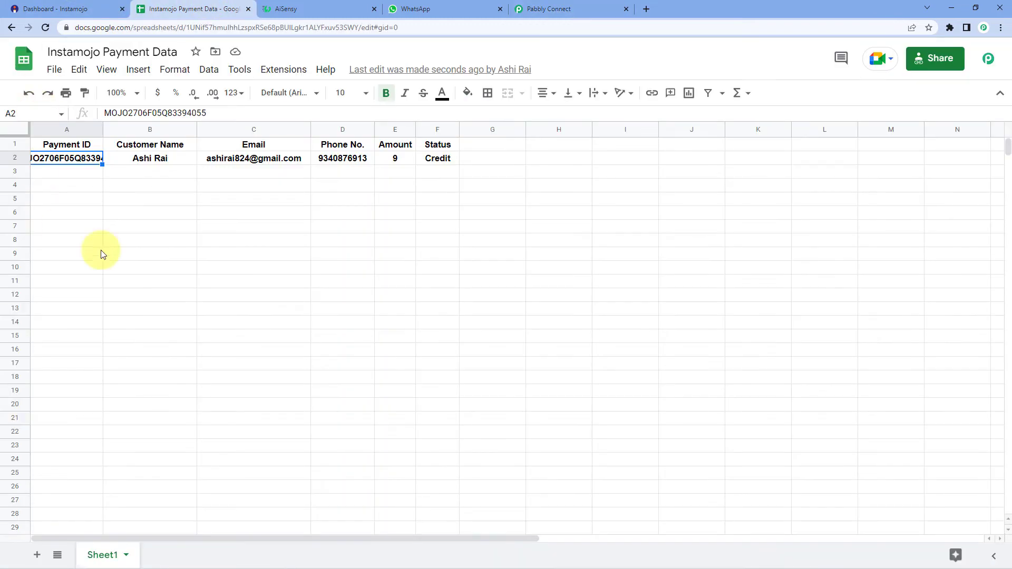
{"action": "left_click", "coordinate": [13, 158]}
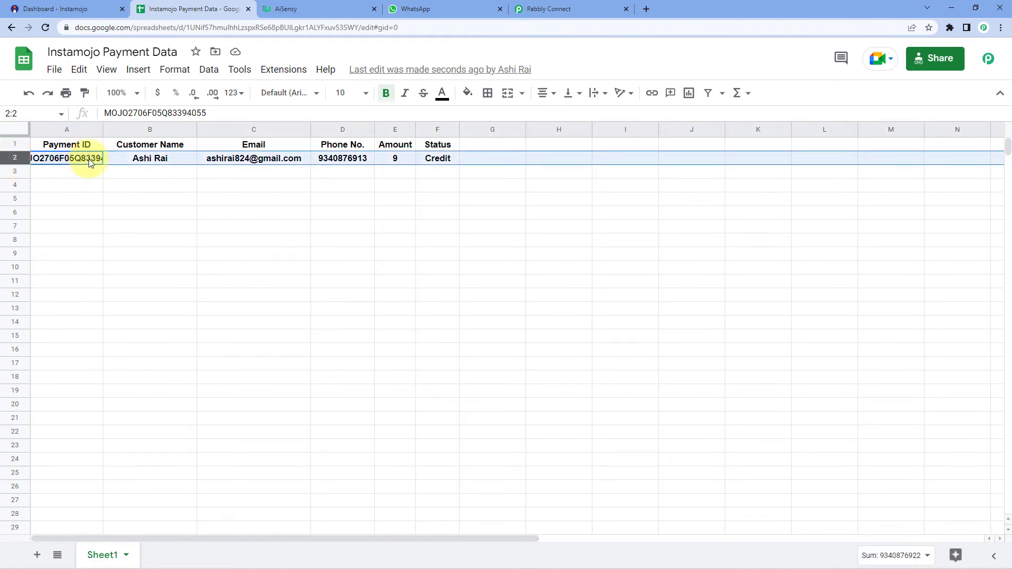
{"action": "key", "text": "ctrl+b"}
{"action": "double_click", "coordinate": [102, 131]}
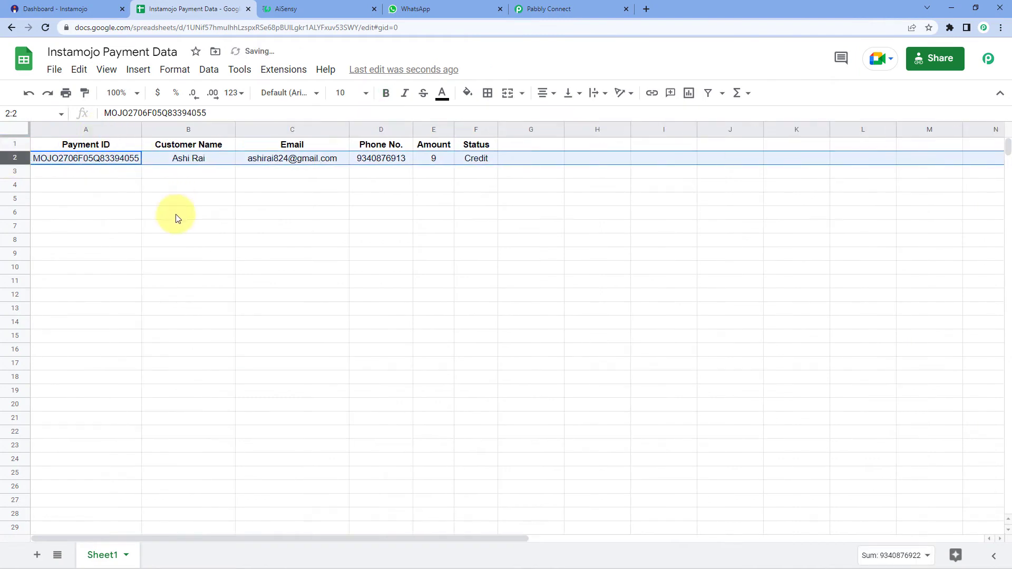
{"action": "left_click", "coordinate": [159, 189]}
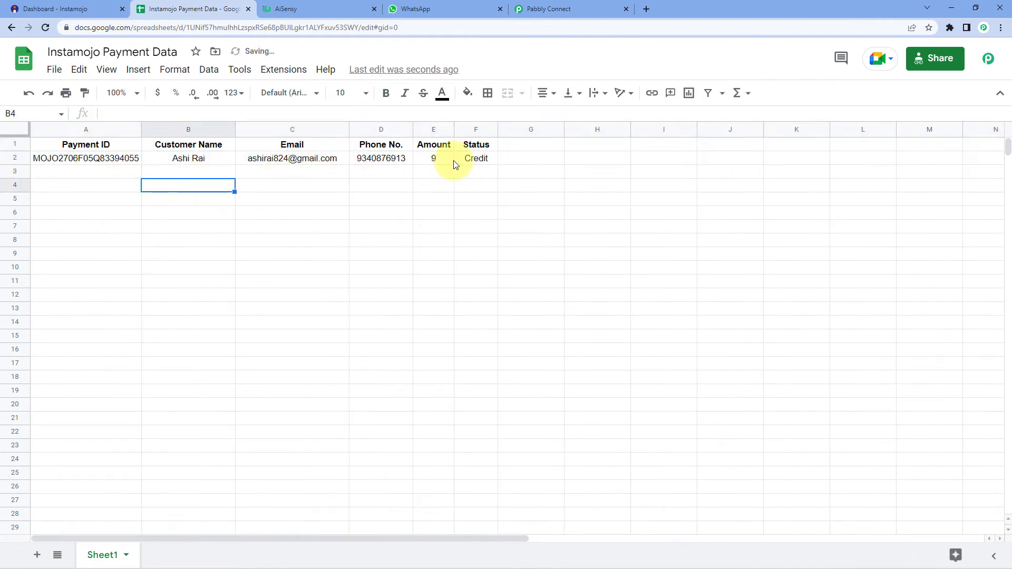
Step: Review the payment cells A2:F2, checking the phone number stored in D2
{"action": "left_click_drag", "start_coordinate": [458, 161], "coordinate": [106, 161]}
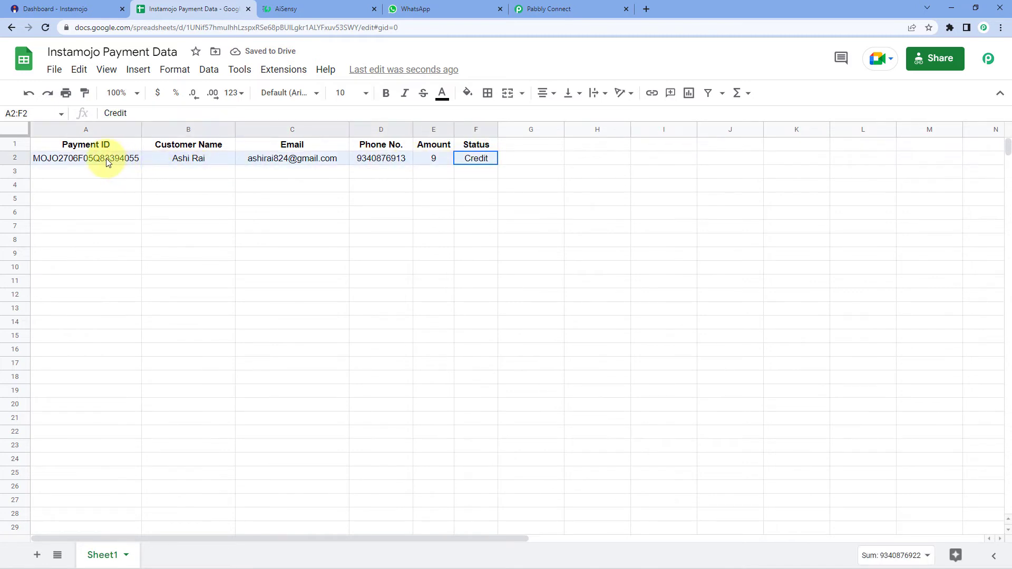
{"action": "left_click", "coordinate": [138, 176]}
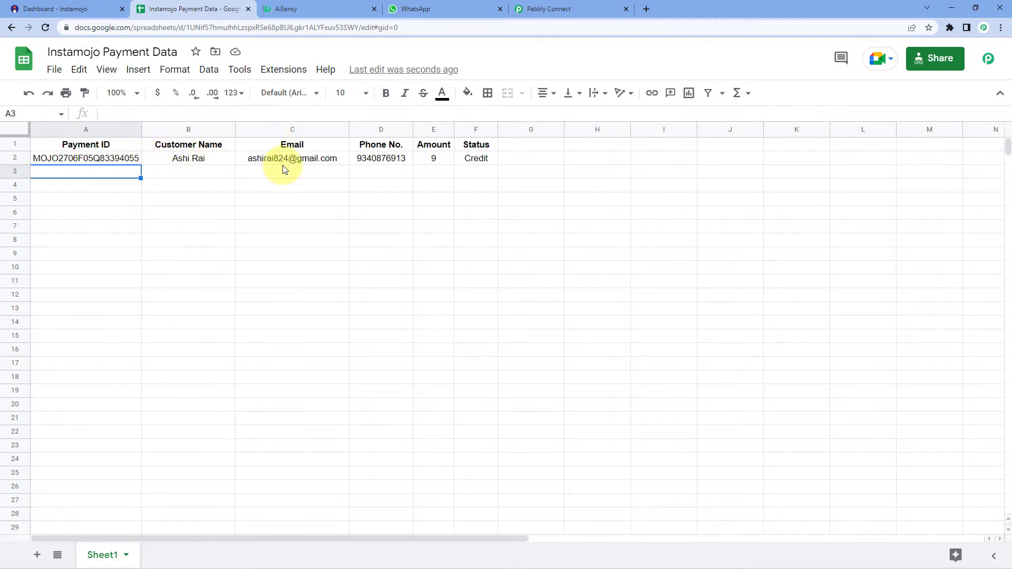
{"action": "left_click", "coordinate": [388, 161]}
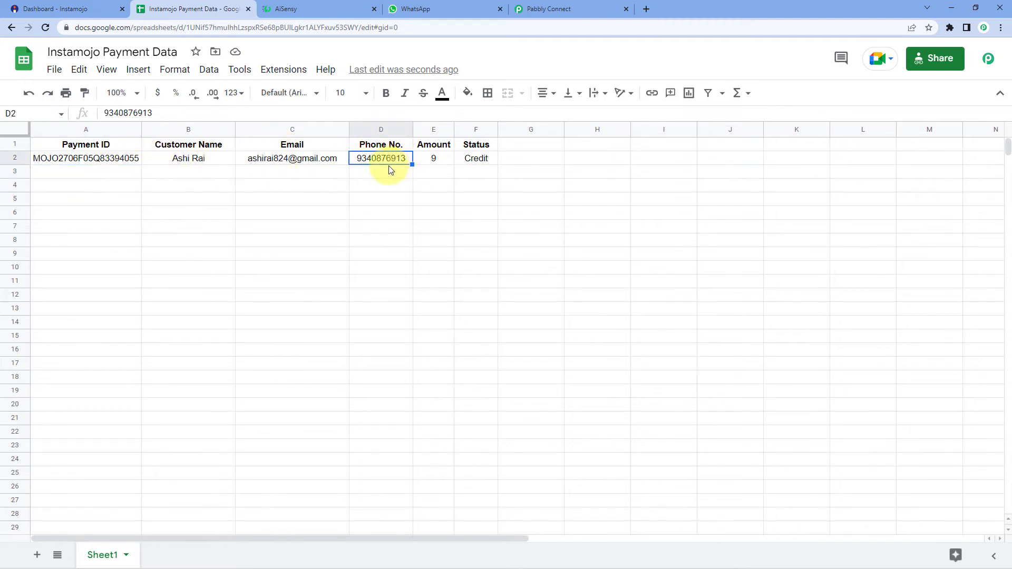
{"action": "left_click", "coordinate": [570, 9]}
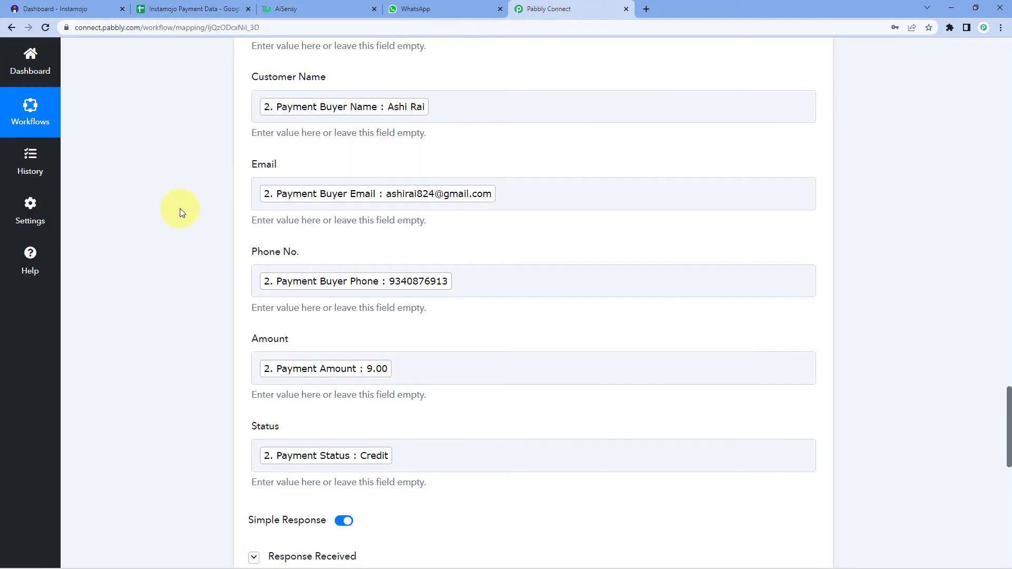
Step: Add a new action step after the sheet step using the WhatsApp by AiSensy app
{"action": "scroll", "coordinate": [179, 211], "scroll_direction": "down", "scroll_amount": 12}
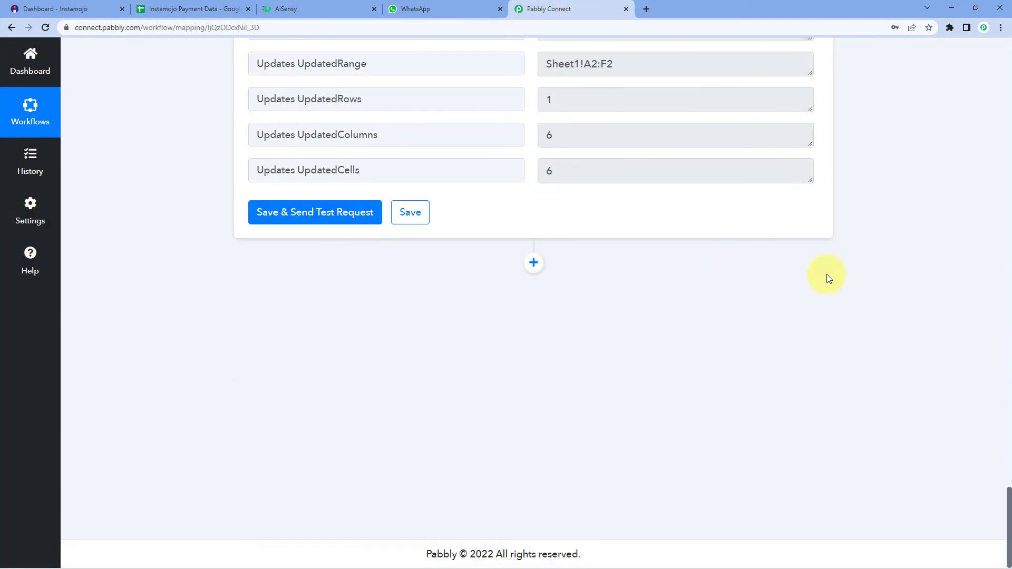
{"action": "left_click", "coordinate": [534, 263]}
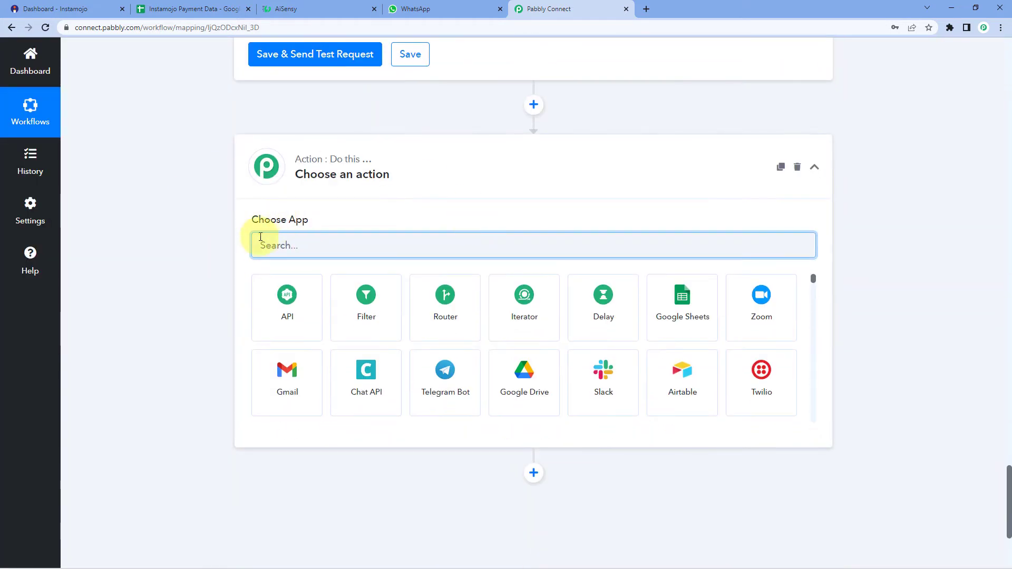
{"action": "type", "text": "What"}
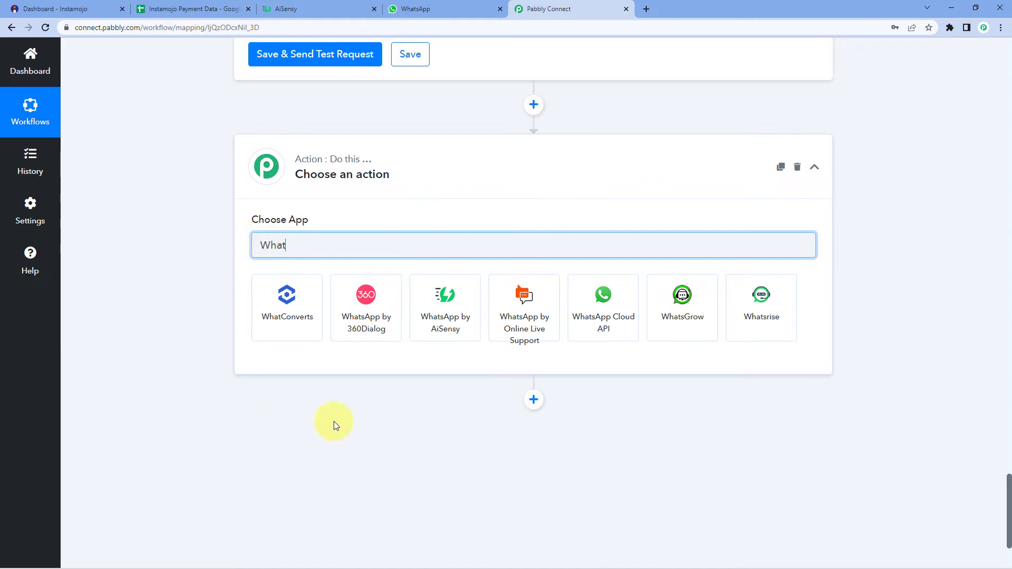
{"action": "left_click", "coordinate": [443, 291]}
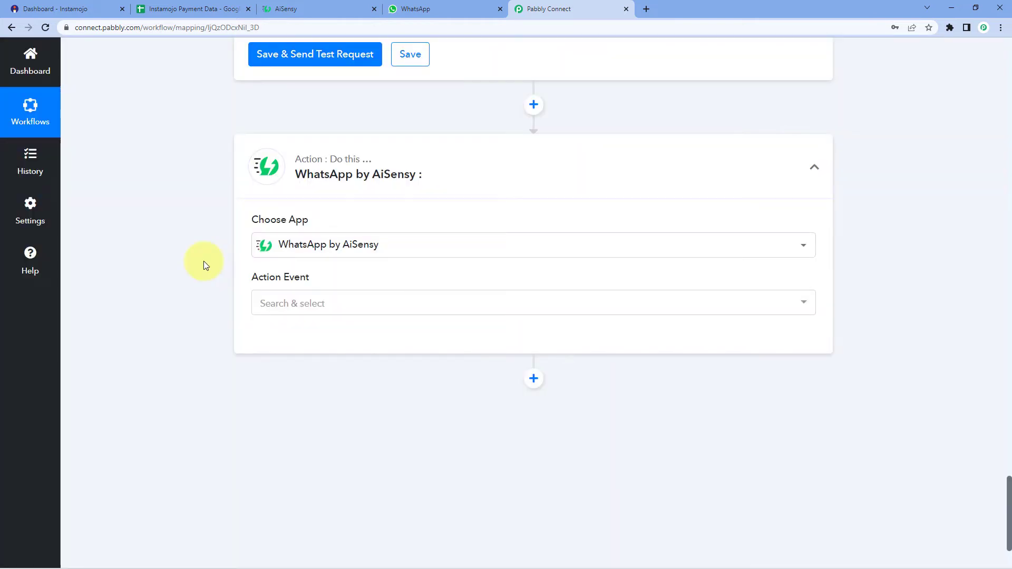
Step: Choose the Send Template Message event and start adding a new AiSensy connection
{"action": "scroll", "coordinate": [198, 259], "scroll_direction": "down", "scroll_amount": 1}
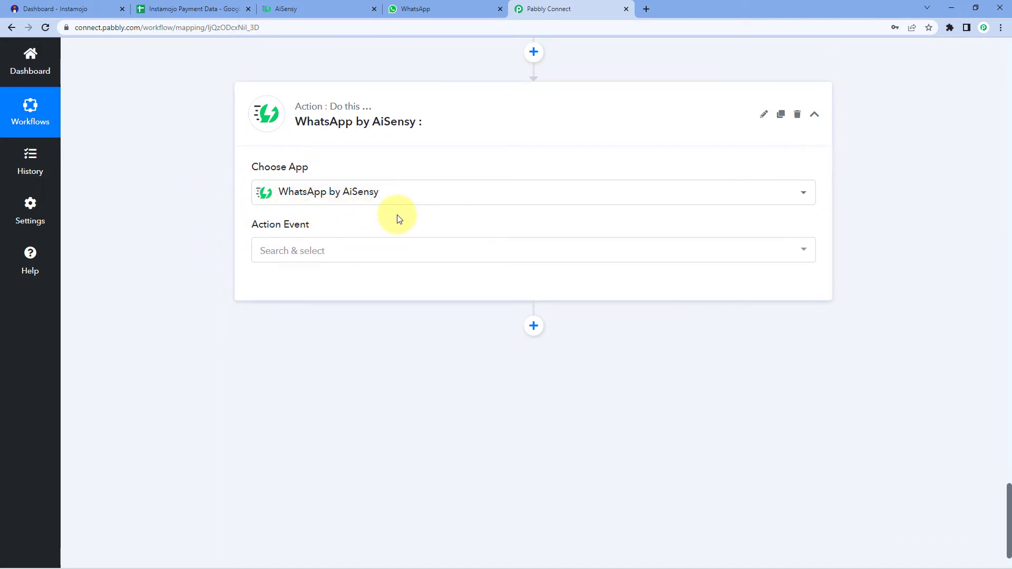
{"action": "left_click", "coordinate": [337, 254]}
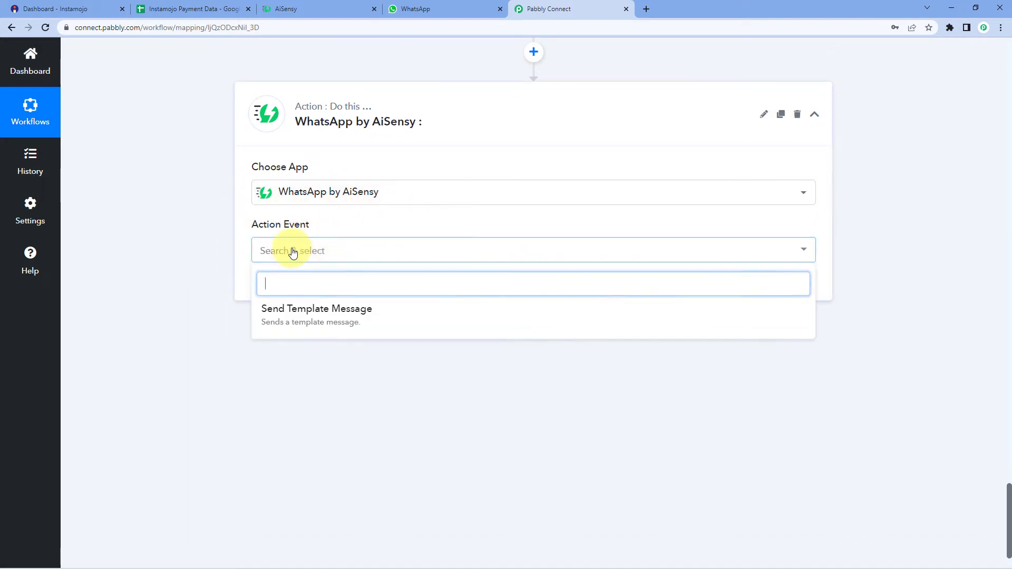
{"action": "left_click", "coordinate": [294, 322]}
{"action": "left_click", "coordinate": [279, 290]}
{"action": "left_click", "coordinate": [467, 176]}
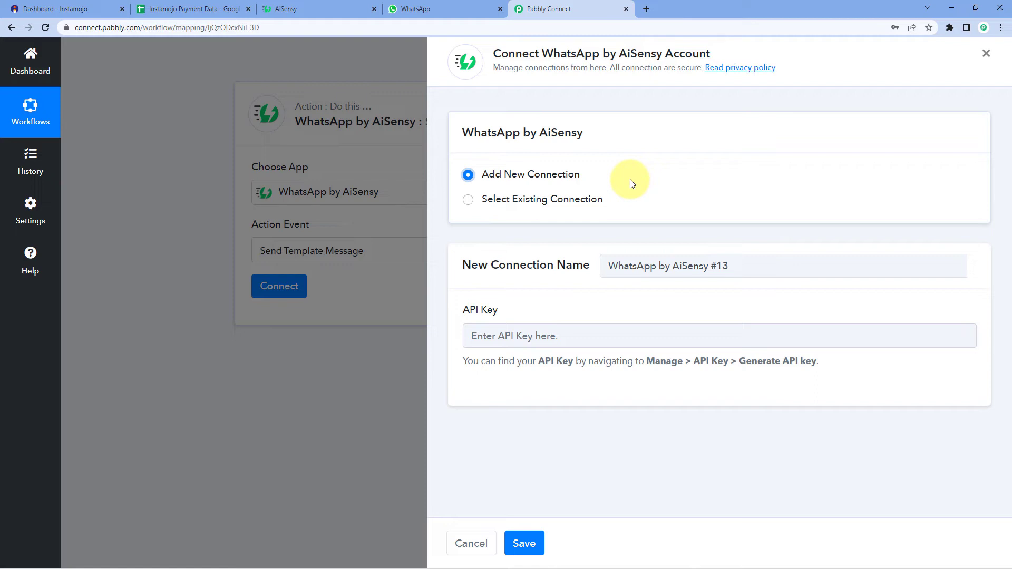
{"action": "left_click", "coordinate": [288, 9]}
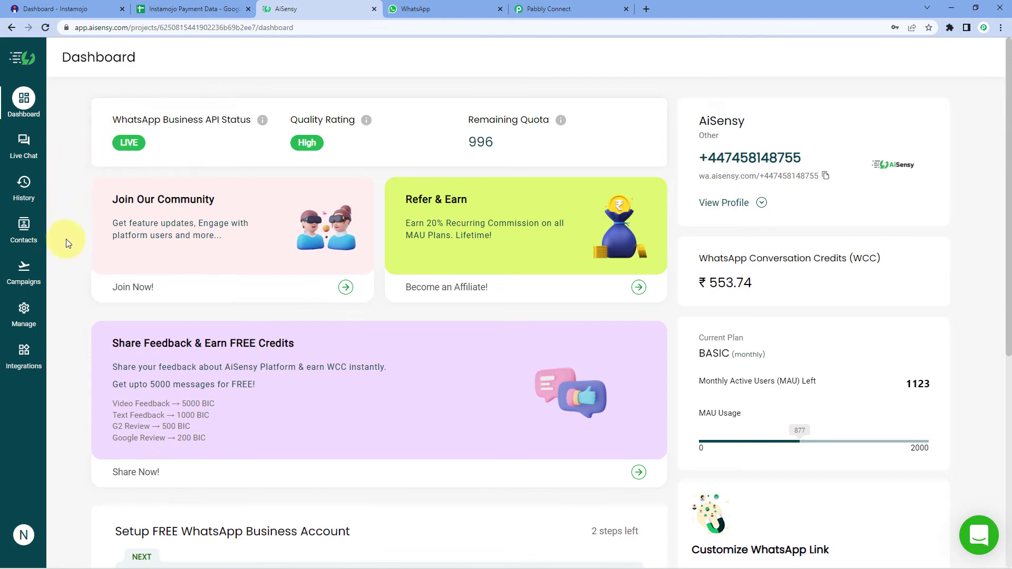
Step: Copy the account's API key from AiSensy's Manage > API Key page
{"action": "left_click", "coordinate": [24, 312]}
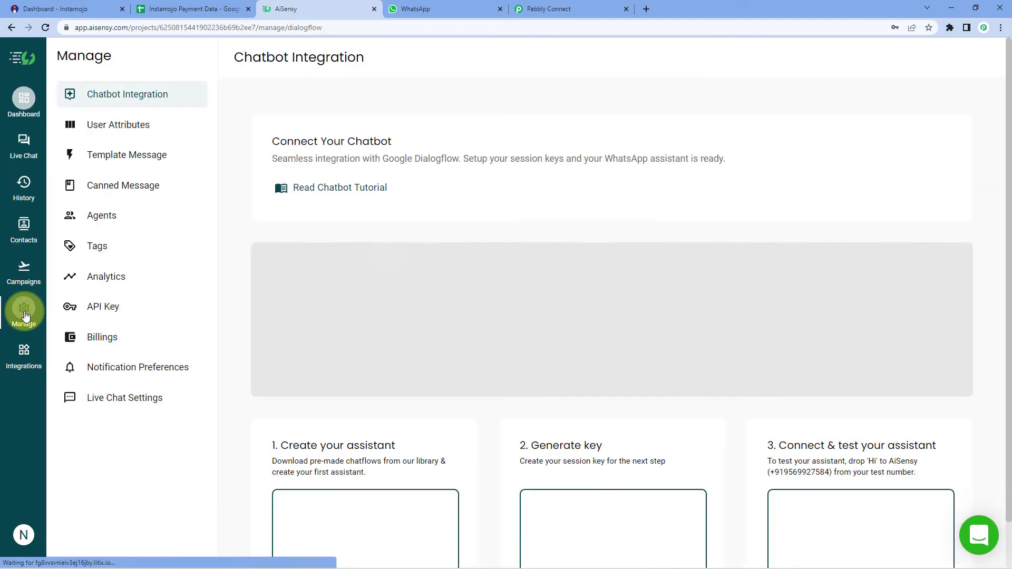
{"action": "left_click", "coordinate": [105, 311]}
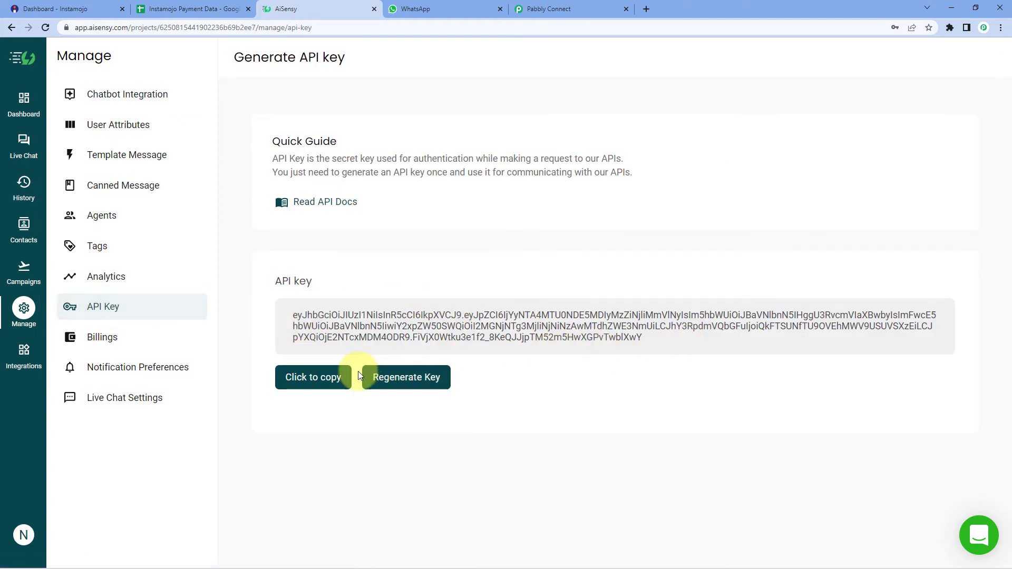
{"action": "left_click", "coordinate": [316, 381]}
{"action": "left_click", "coordinate": [569, 9]}
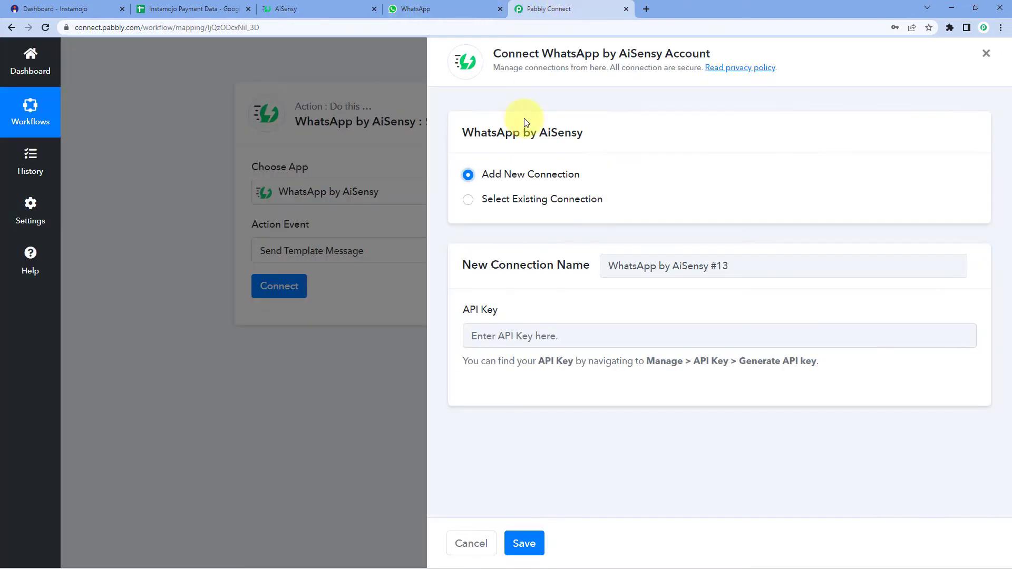
Step: Paste the copied API key into the connection and save it, revealing the Campaign Name and Mobile Number fields
{"action": "left_click", "coordinate": [517, 333]}
{"action": "right_click", "coordinate": [517, 333]}
{"action": "left_click", "coordinate": [549, 415]}
{"action": "left_click", "coordinate": [523, 543]}
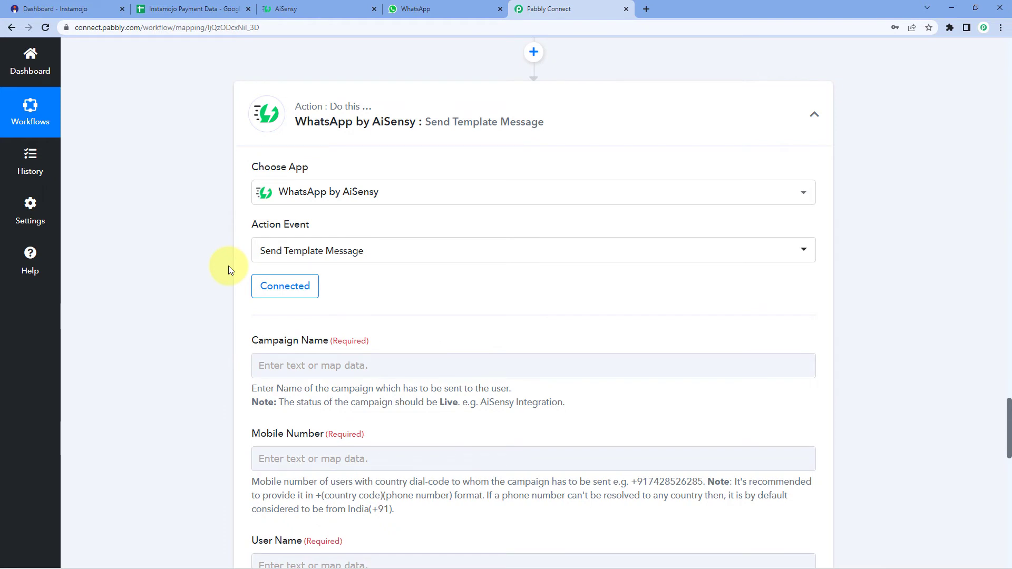
{"action": "scroll", "coordinate": [223, 260], "scroll_direction": "down", "scroll_amount": 2}
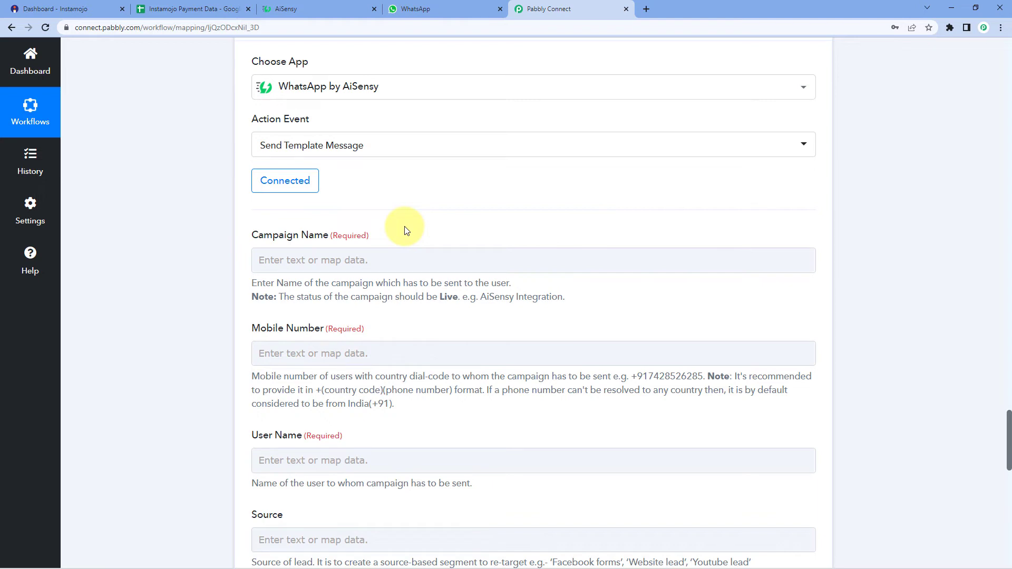
{"action": "left_click", "coordinate": [340, 10]}
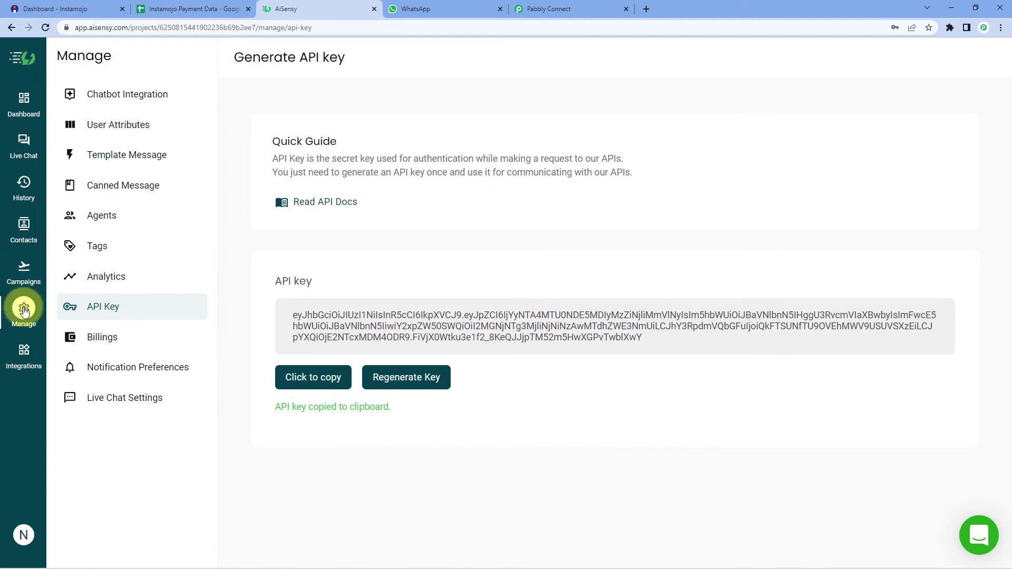
Step: Launch a new API campaign from Campaigns and enter the campaign name 'Payment Update'
{"action": "left_click", "coordinate": [24, 269]}
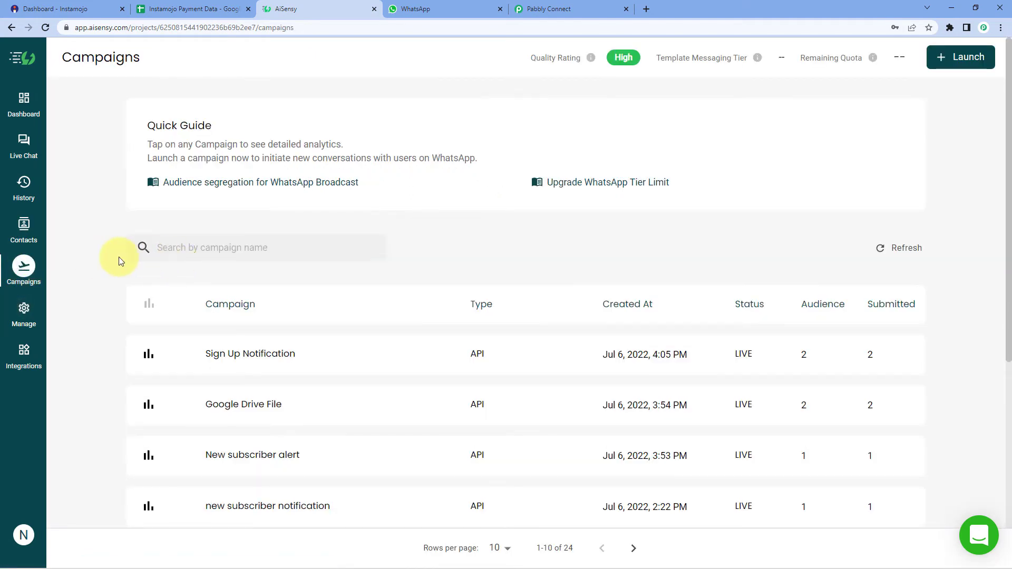
{"action": "scroll", "coordinate": [117, 260], "scroll_direction": "down", "scroll_amount": 6}
{"action": "scroll", "coordinate": [117, 260], "scroll_direction": "up", "scroll_amount": 5}
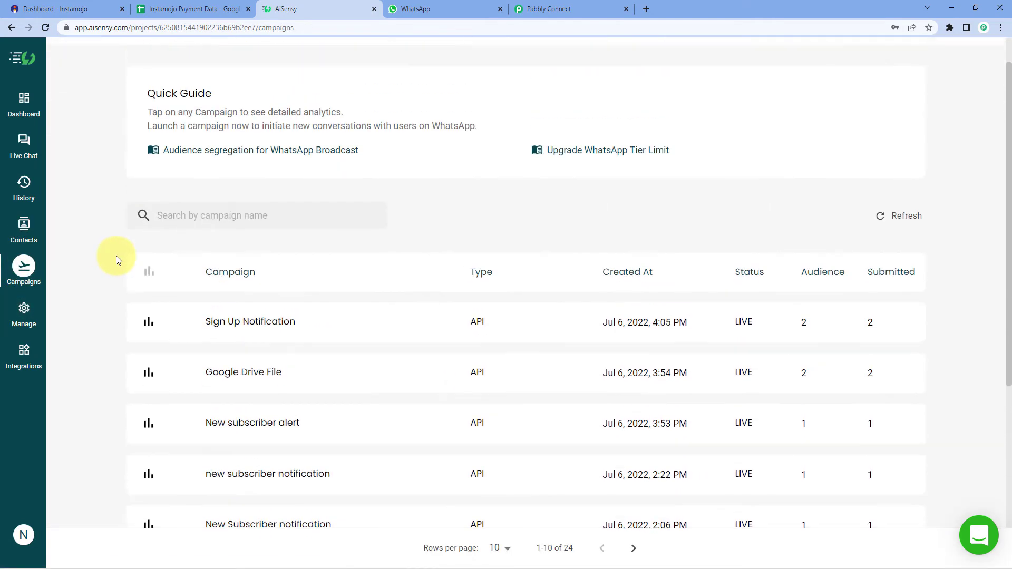
{"action": "scroll", "coordinate": [116, 258], "scroll_direction": "up", "scroll_amount": 1}
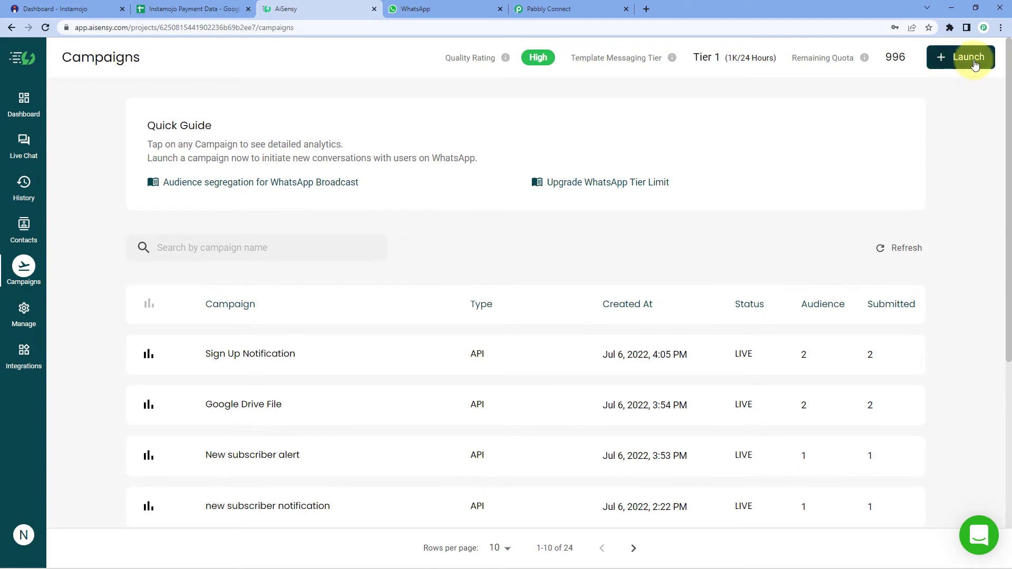
{"action": "left_click", "coordinate": [943, 64]}
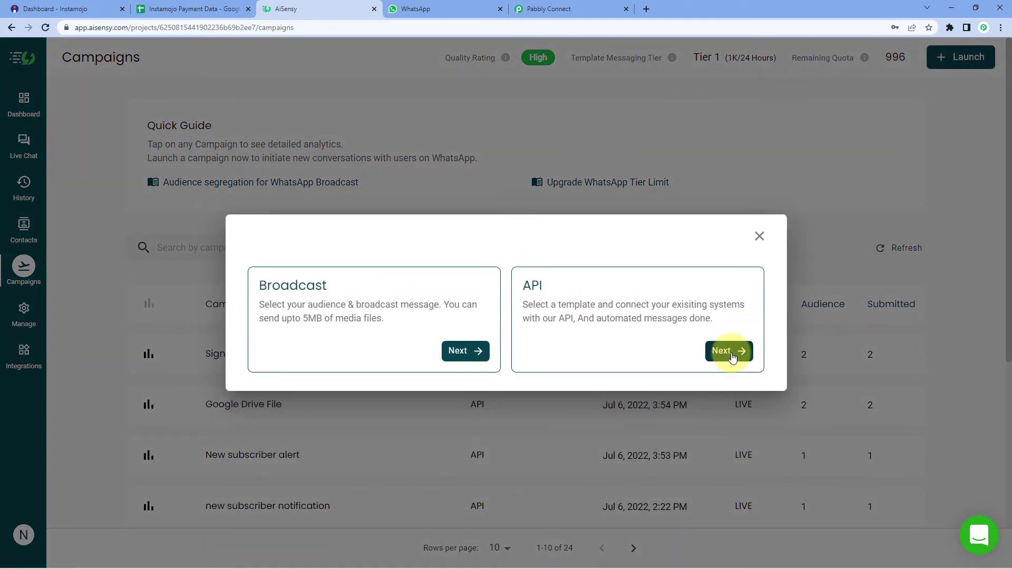
{"action": "left_click", "coordinate": [730, 352]}
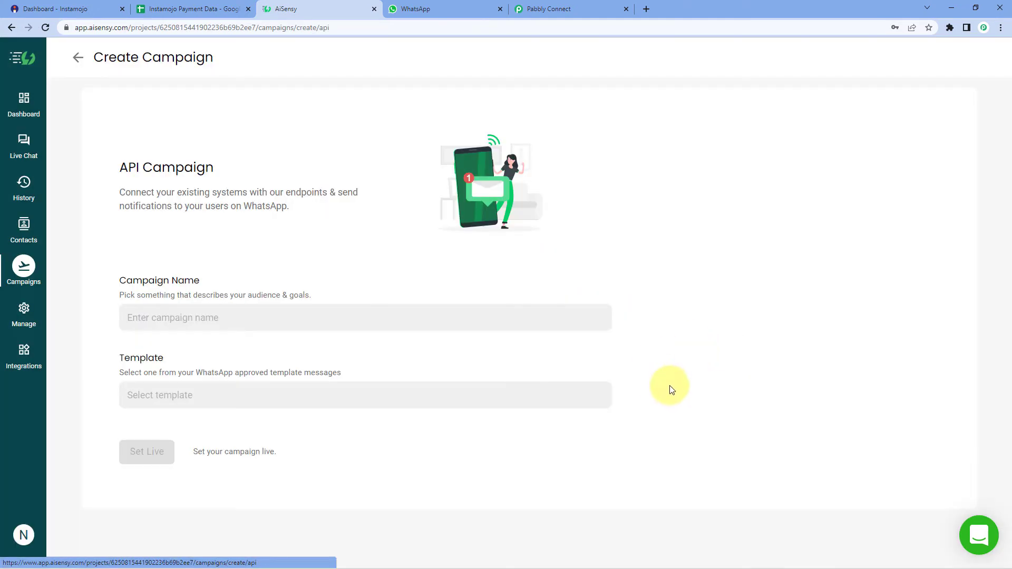
{"action": "left_click", "coordinate": [194, 319]}
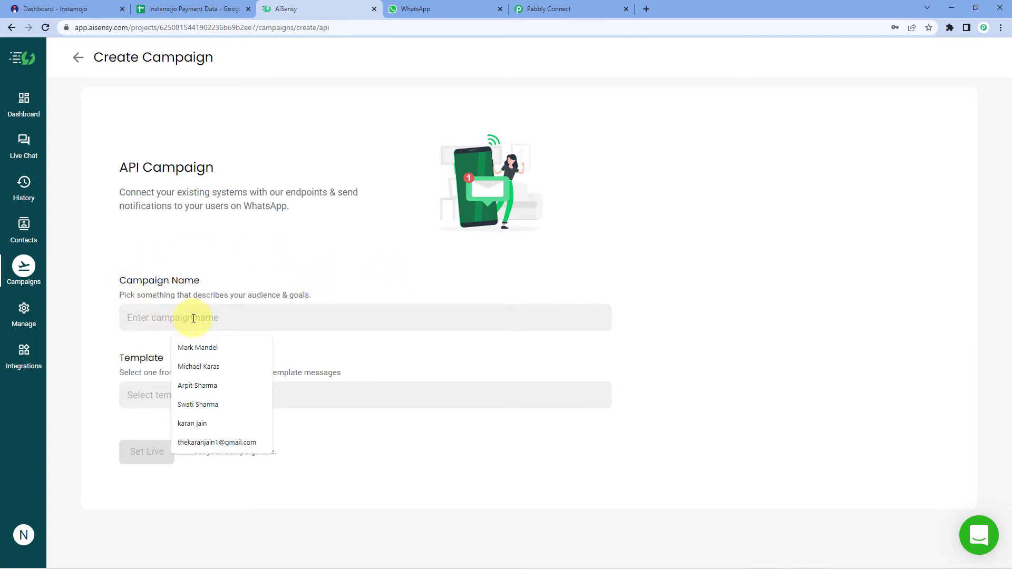
{"action": "type", "text": "Payem"}
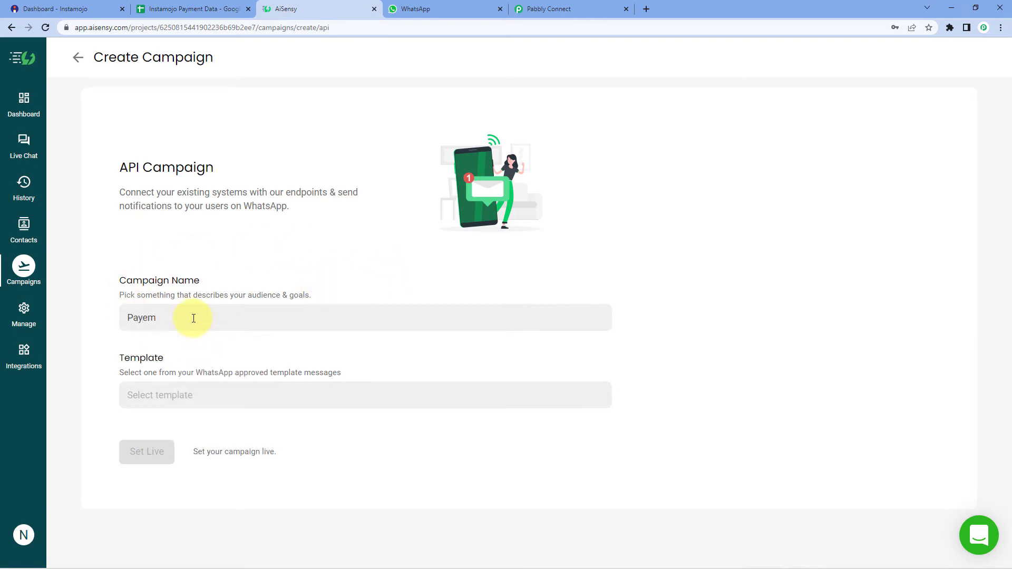
{"action": "key", "text": "BackSpace"}
{"action": "key", "text": "BackSpace"}
{"action": "type", "text": "ment Update"}
Step: Browse the approved templates under Manage > Template Message, including payment_update, then return to Campaigns
{"action": "left_click", "coordinate": [24, 311]}
{"action": "left_click", "coordinate": [152, 155]}
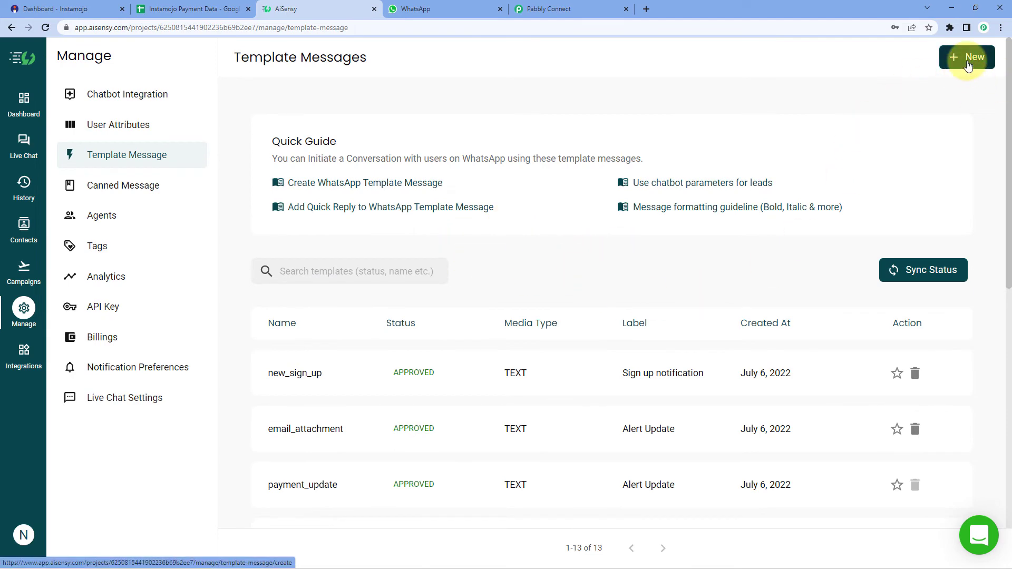
{"action": "scroll", "coordinate": [515, 219], "scroll_direction": "down", "scroll_amount": 4}
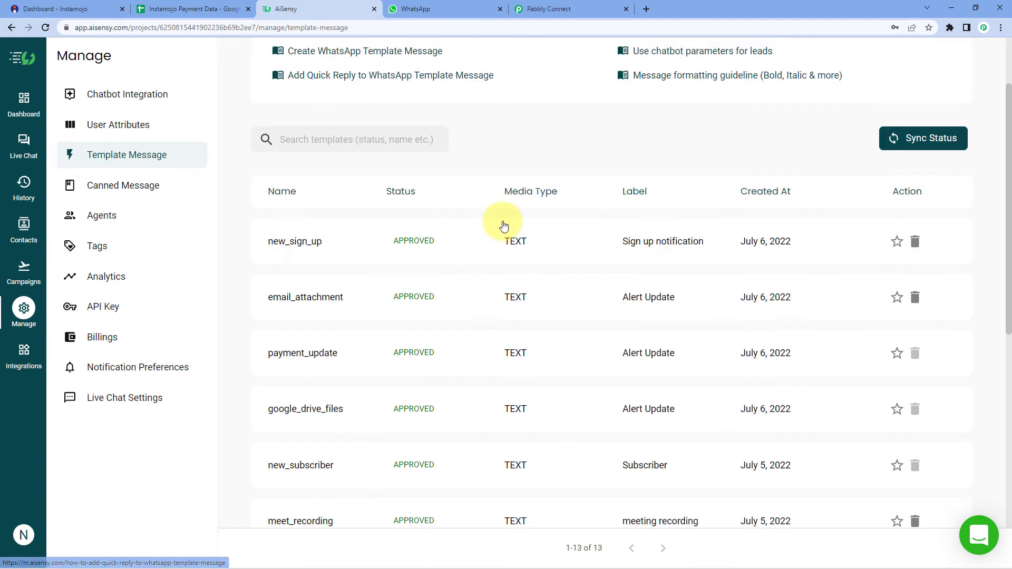
{"action": "scroll", "coordinate": [500, 233], "scroll_direction": "up", "scroll_amount": 6}
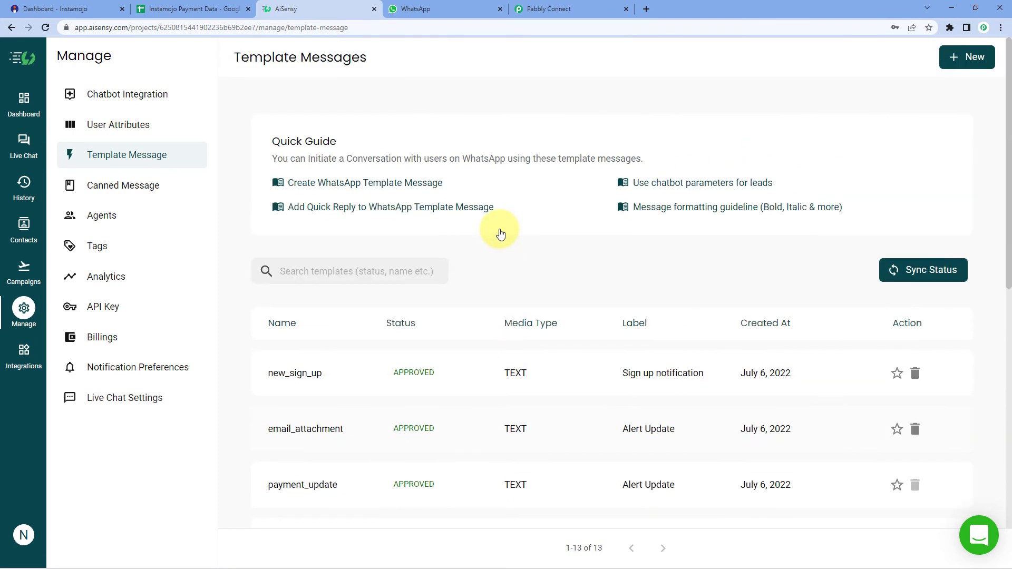
{"action": "scroll", "coordinate": [475, 258], "scroll_direction": "down", "scroll_amount": 2}
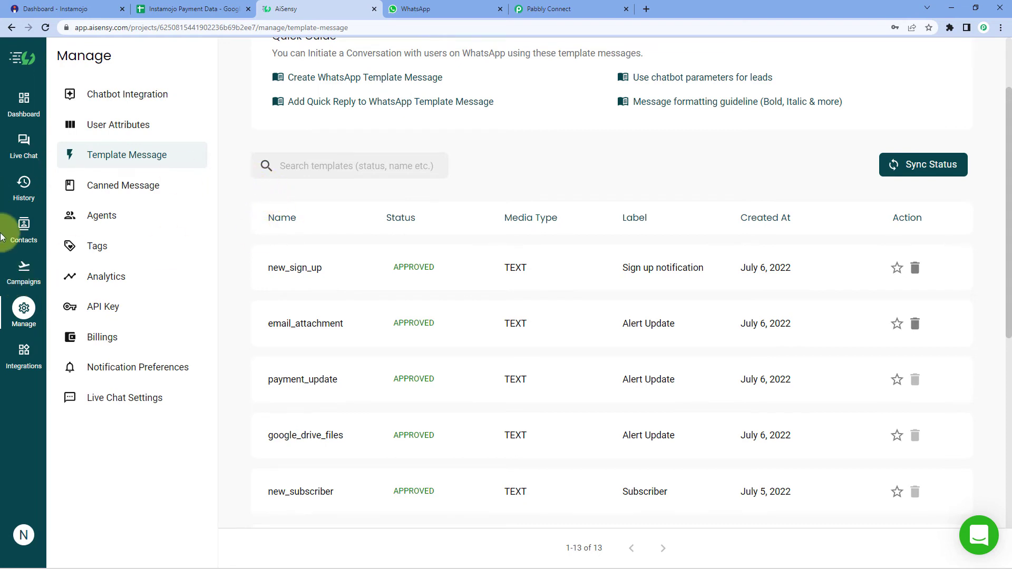
{"action": "left_click", "coordinate": [23, 268]}
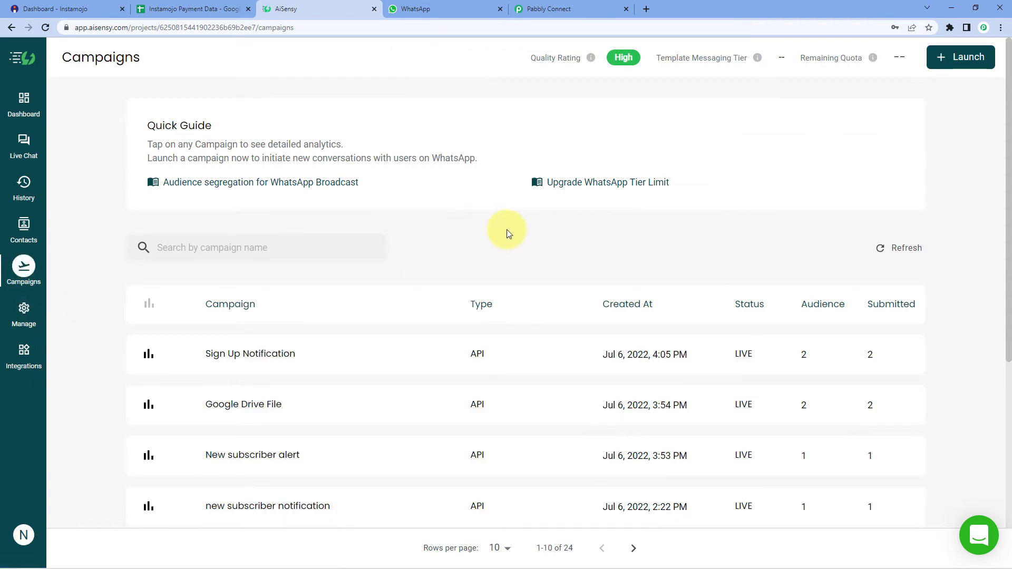
Step: Launch a fresh API campaign named 'Payment Update' and scroll through the Select template dropdown
{"action": "left_click", "coordinate": [970, 62]}
{"action": "left_click", "coordinate": [728, 349]}
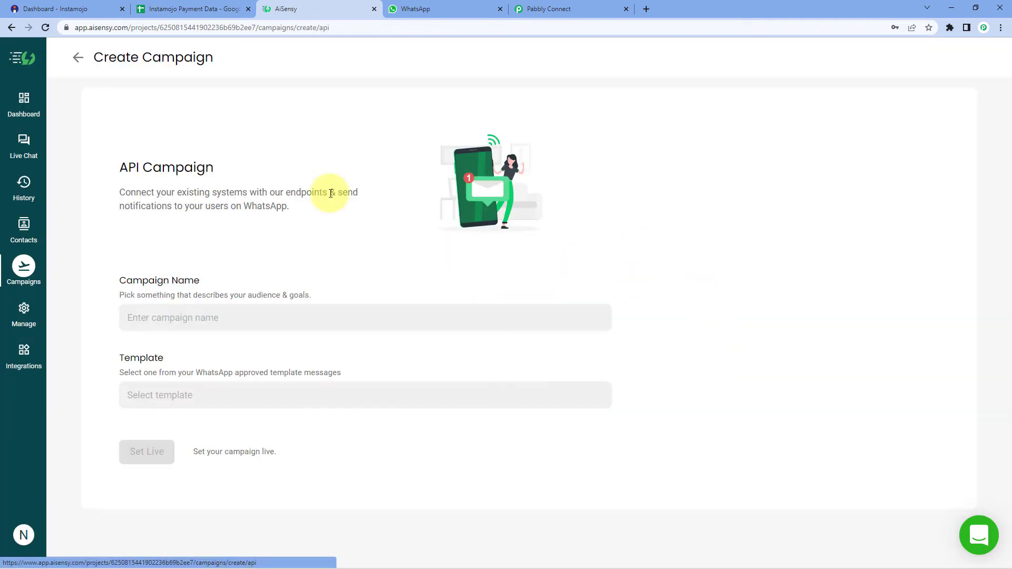
{"action": "left_click", "coordinate": [269, 324]}
{"action": "type", "text": "Pa"}
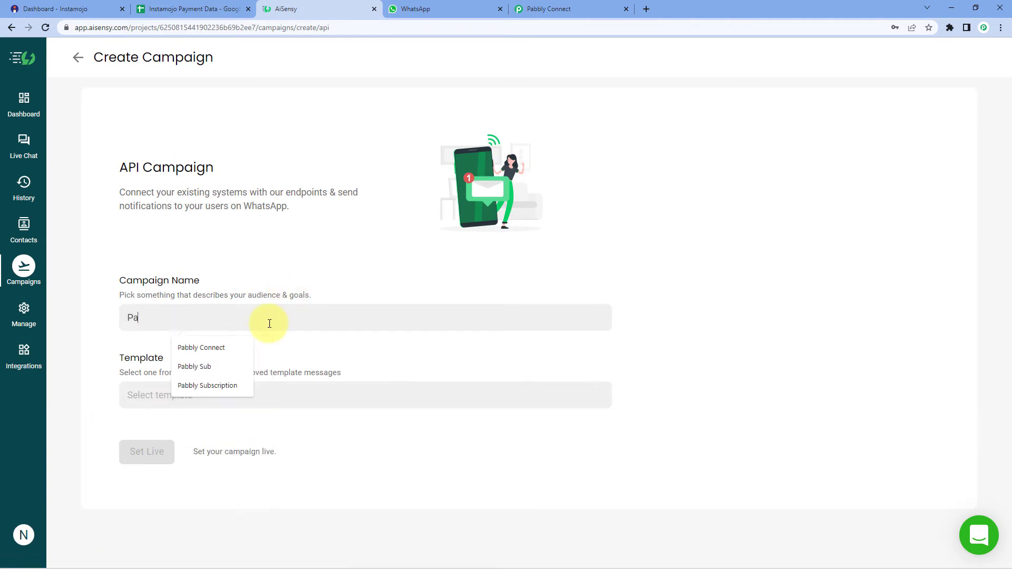
{"action": "type", "text": "yment Update"}
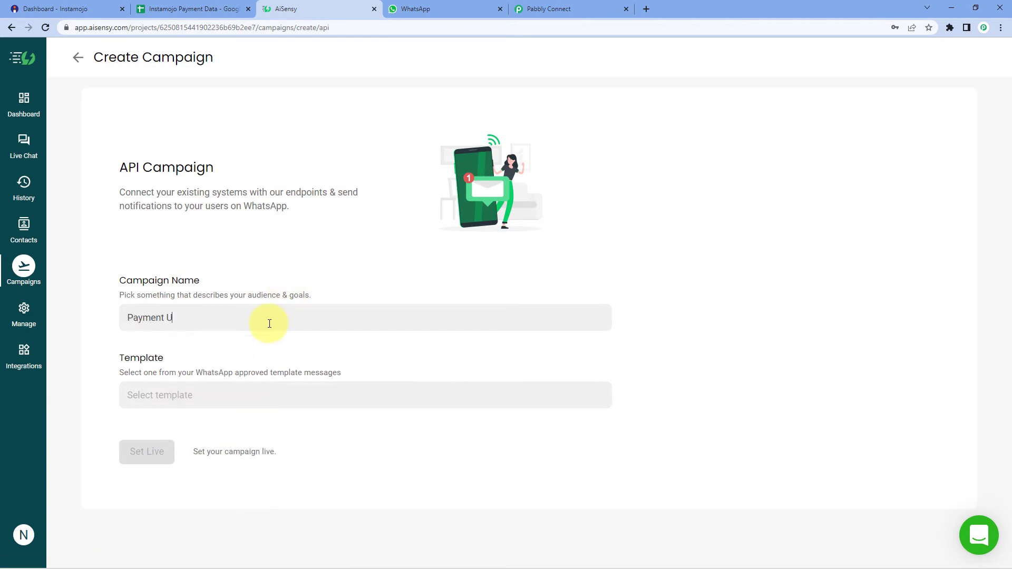
{"action": "key", "text": "Tab"}
{"action": "left_click", "coordinate": [199, 395]}
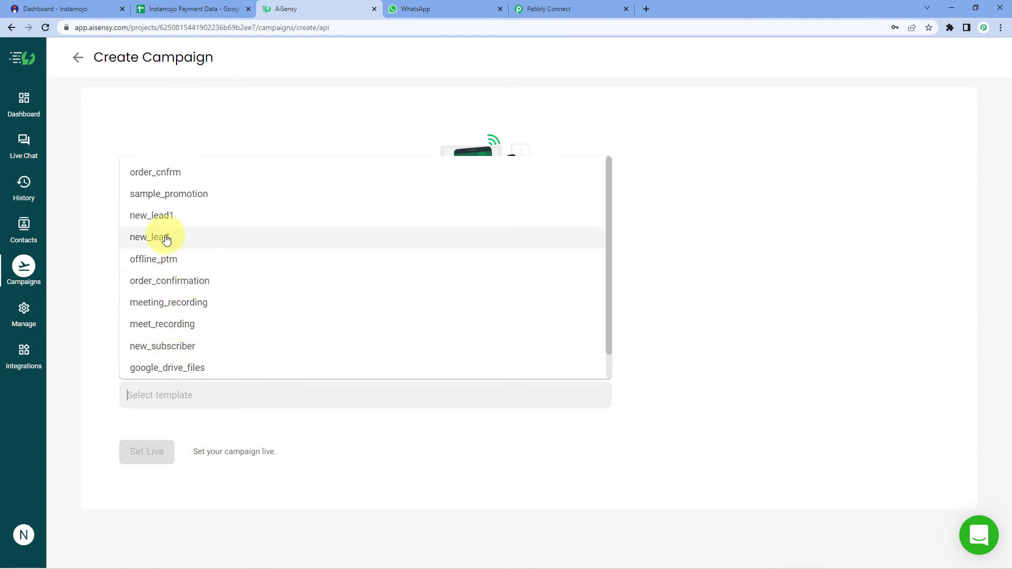
{"action": "scroll", "coordinate": [161, 236], "scroll_direction": "down", "scroll_amount": 1}
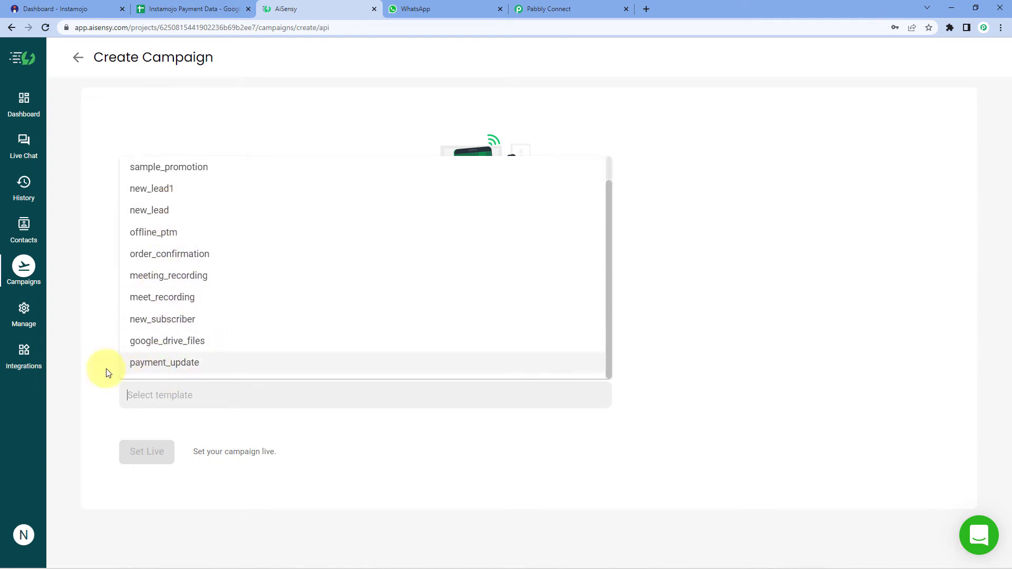
Step: Select the payment_update template and inspect its preview's {{1}} name and {{2}} amount placeholders
{"action": "left_click", "coordinate": [152, 369]}
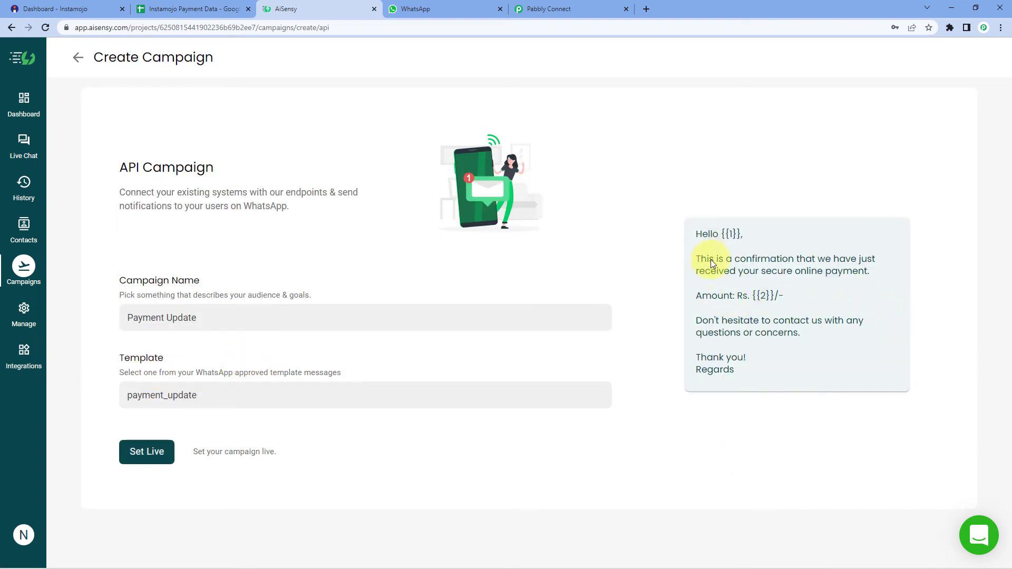
{"action": "left_click_drag", "start_coordinate": [694, 234], "coordinate": [751, 420]}
{"action": "left_click", "coordinate": [726, 410]}
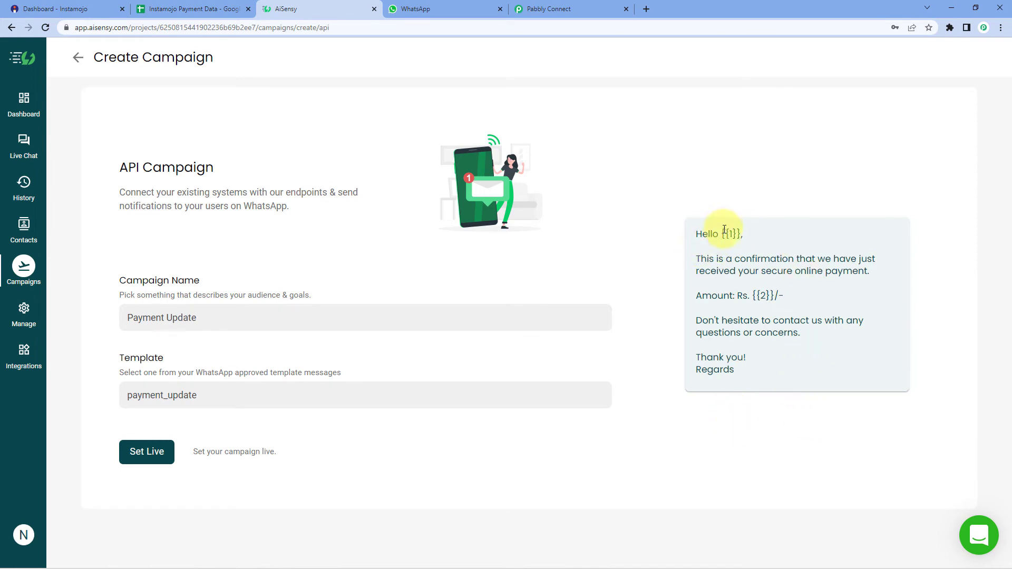
{"action": "left_click_drag", "start_coordinate": [720, 233], "coordinate": [741, 238]}
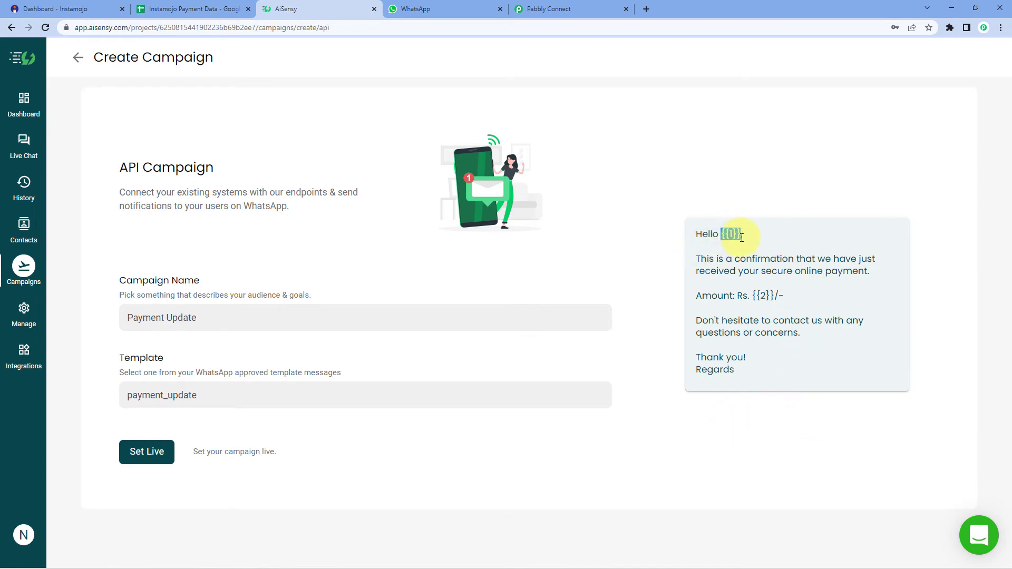
{"action": "left_click", "coordinate": [734, 209]}
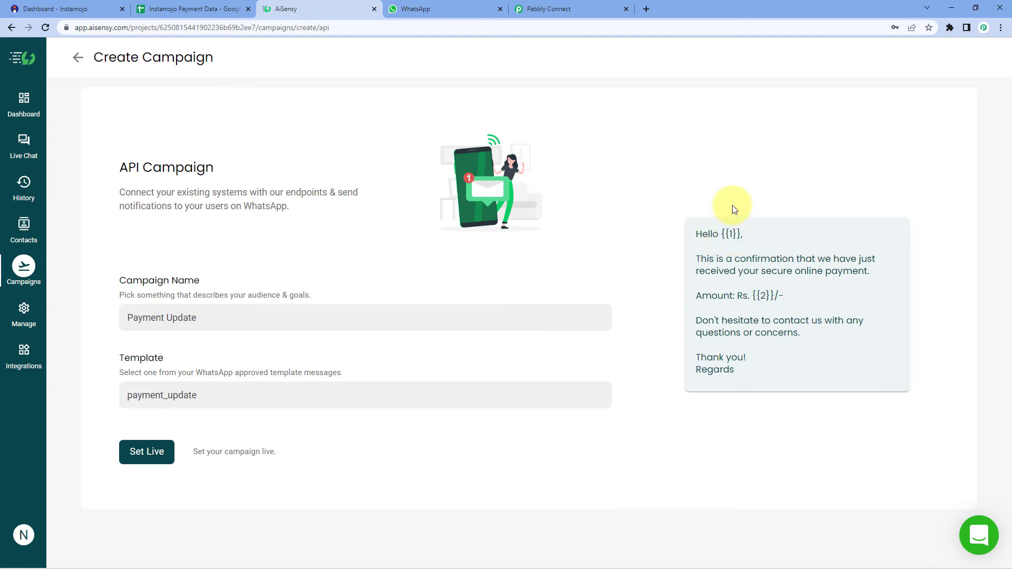
{"action": "left_click_drag", "start_coordinate": [725, 234], "coordinate": [738, 236]}
{"action": "left_click", "coordinate": [737, 236]}
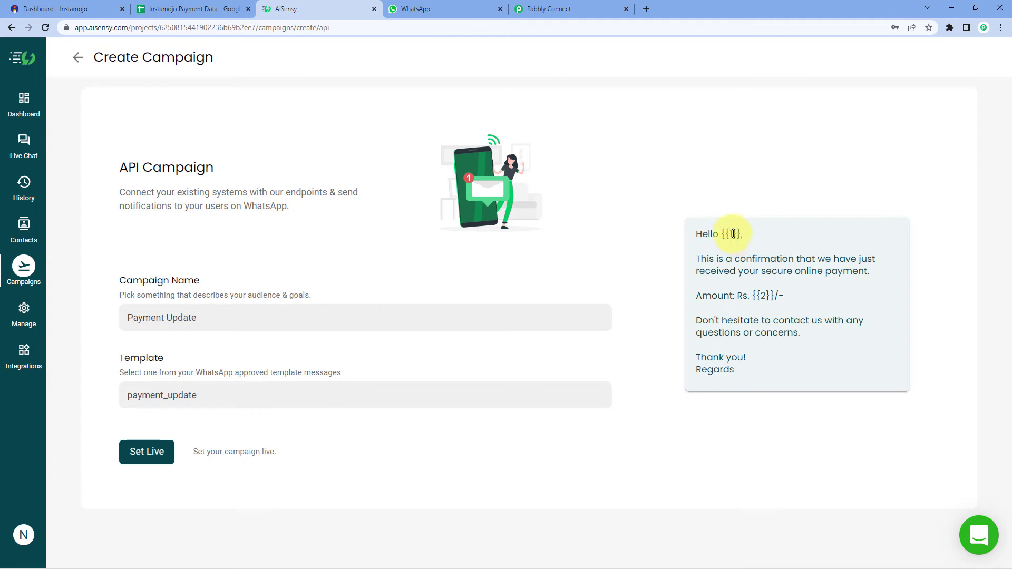
{"action": "left_click_drag", "start_coordinate": [722, 236], "coordinate": [744, 240]}
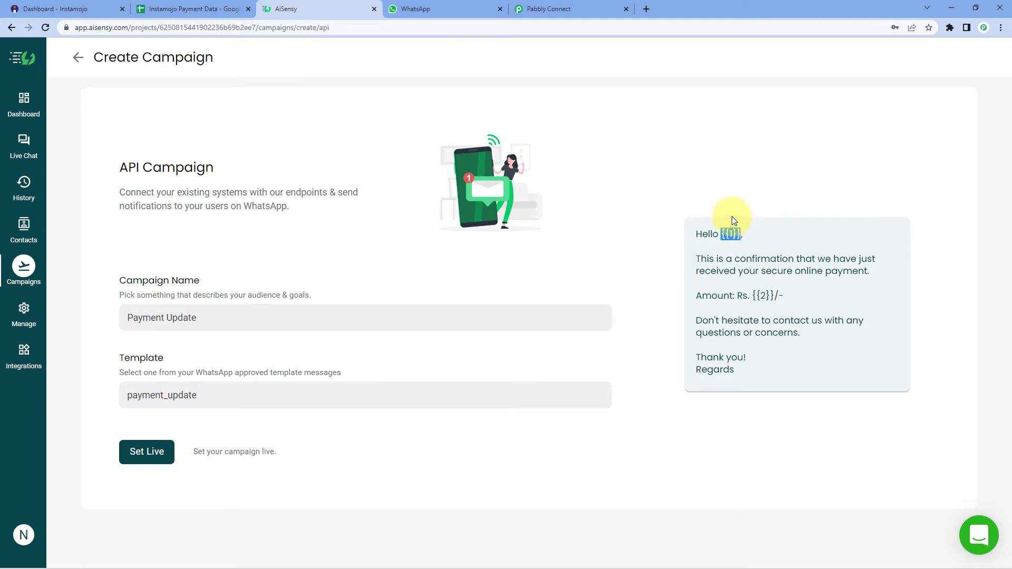
{"action": "left_click", "coordinate": [712, 265]}
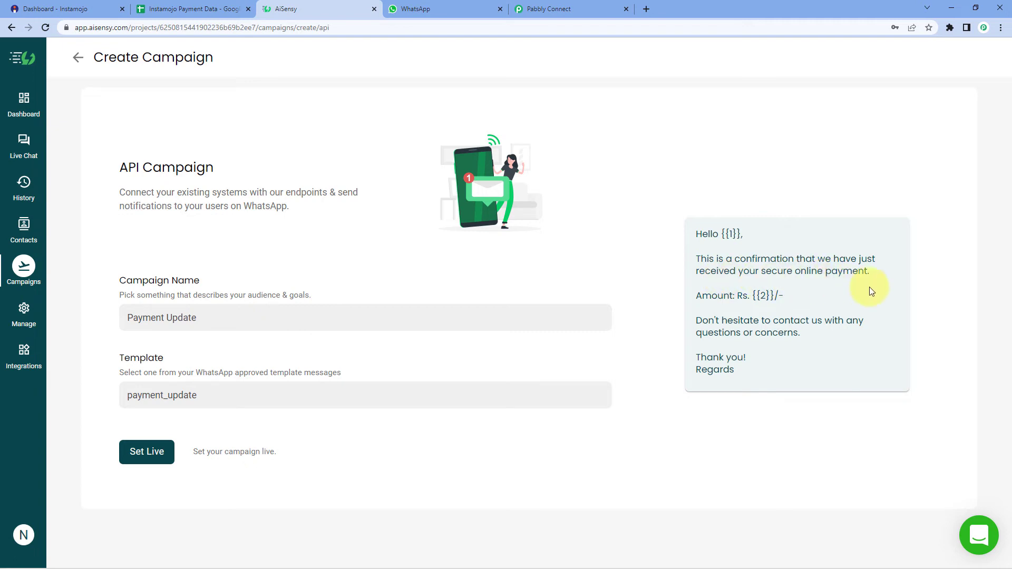
{"action": "left_click_drag", "start_coordinate": [776, 297], "coordinate": [762, 296]}
{"action": "left_click", "coordinate": [767, 297]}
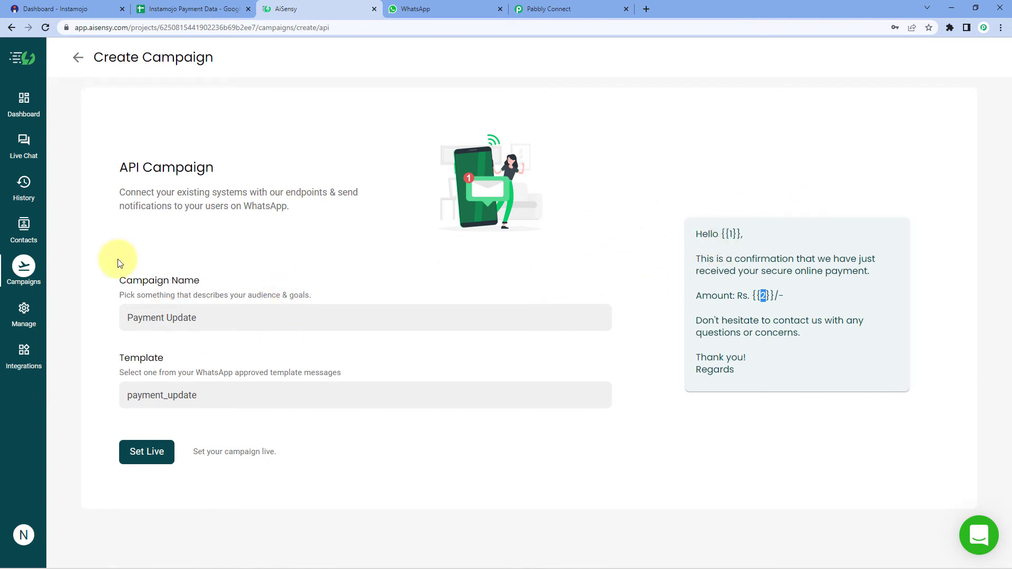
Step: Set the campaign live, open its overview, and select the campaign name to copy
{"action": "left_click", "coordinate": [142, 456]}
{"action": "left_click", "coordinate": [142, 460]}
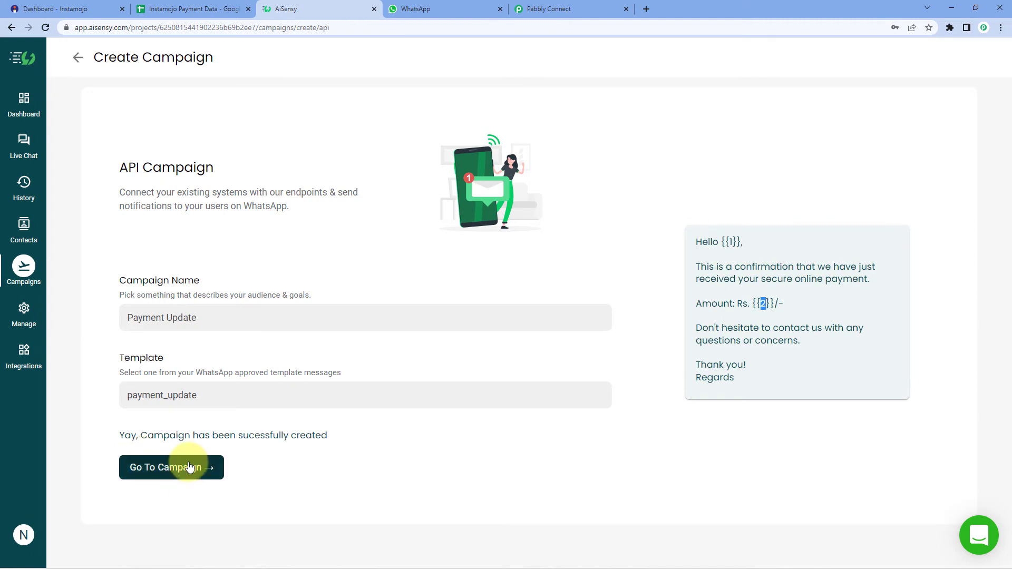
{"action": "left_click_drag", "start_coordinate": [199, 53], "coordinate": [90, 63]}
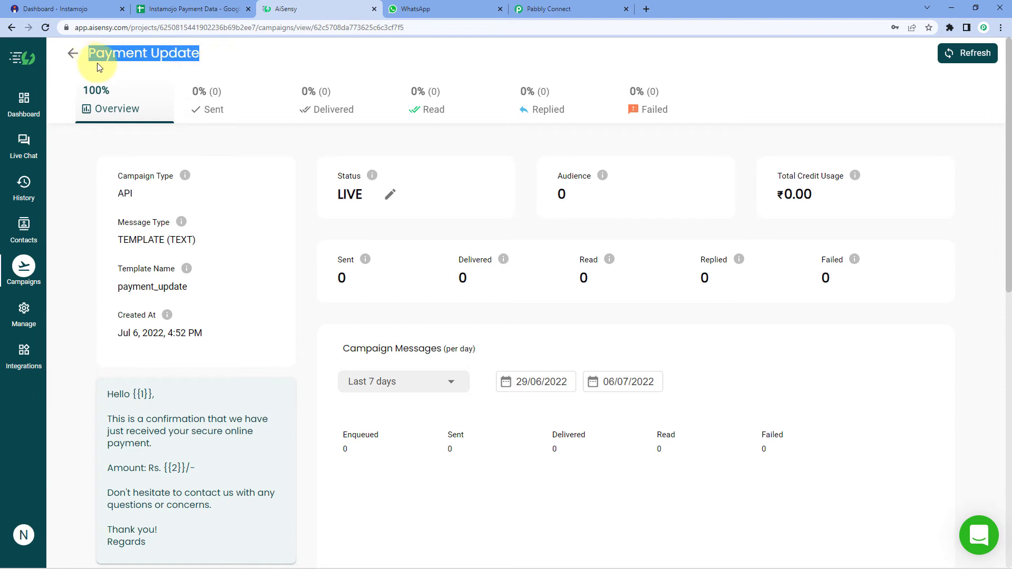
Step: Paste 'Payment Update' into Campaign Name, deleting the extra word Refresh
{"action": "left_click", "coordinate": [545, 7]}
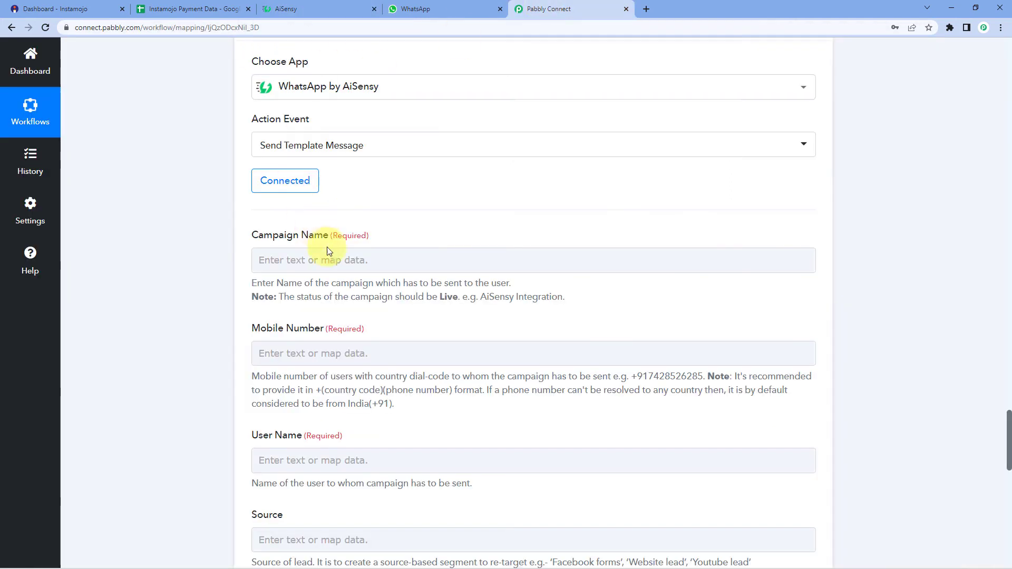
{"action": "left_click", "coordinate": [316, 261]}
{"action": "type", "text": "Payment Update Refresh"}
{"action": "double_click", "coordinate": [369, 260]}
{"action": "key", "text": "BackSpace"}
{"action": "left_click", "coordinate": [173, 268]}
Step: Map Payment Buyer Phone from Get Payment Details into the Mobile Number field
{"action": "scroll", "coordinate": [184, 276], "scroll_direction": "down", "scroll_amount": 2}
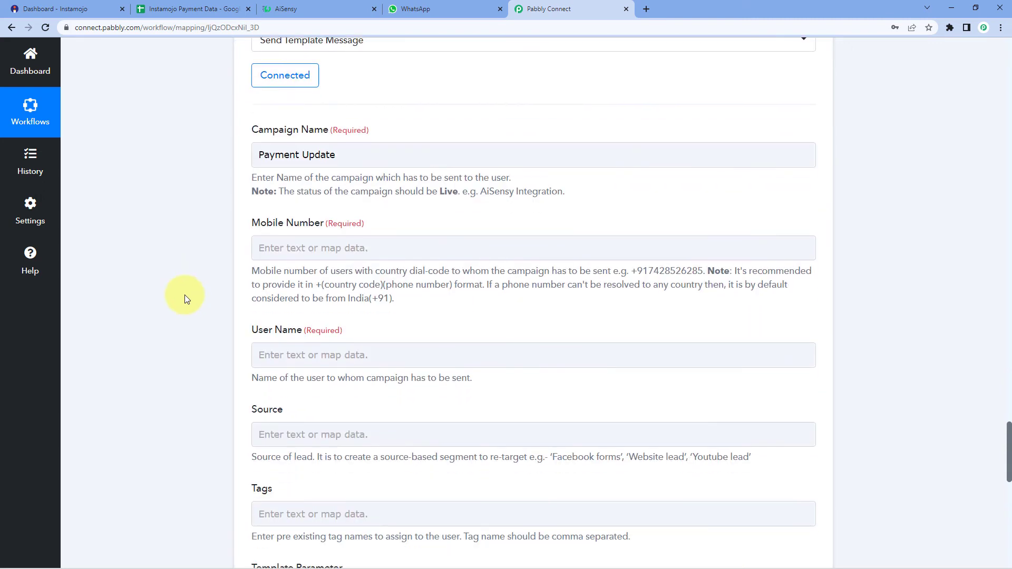
{"action": "left_click", "coordinate": [269, 248]}
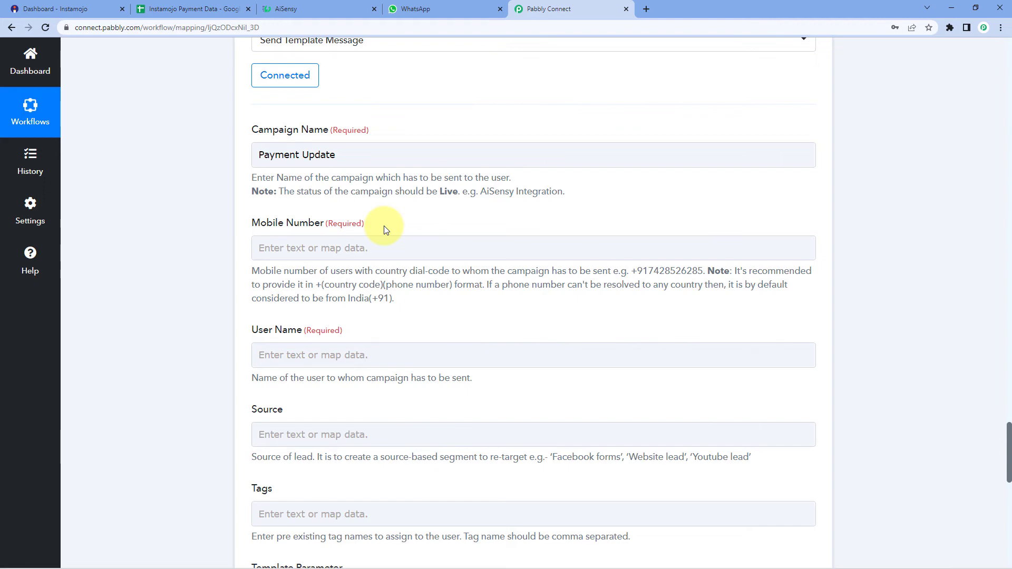
{"action": "scroll", "coordinate": [385, 226], "scroll_direction": "up", "scroll_amount": 20}
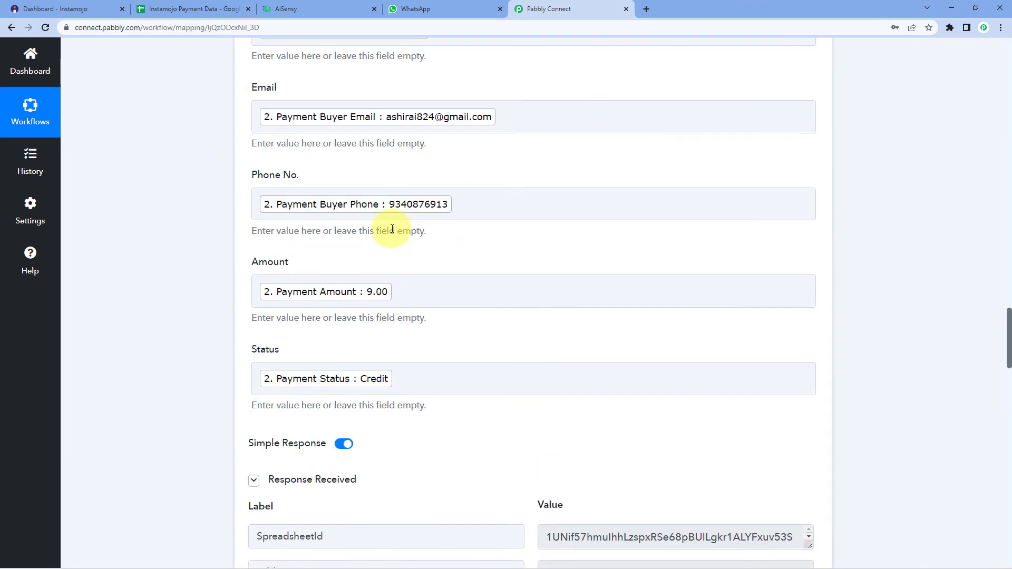
{"action": "scroll", "coordinate": [397, 233], "scroll_direction": "up", "scroll_amount": 10}
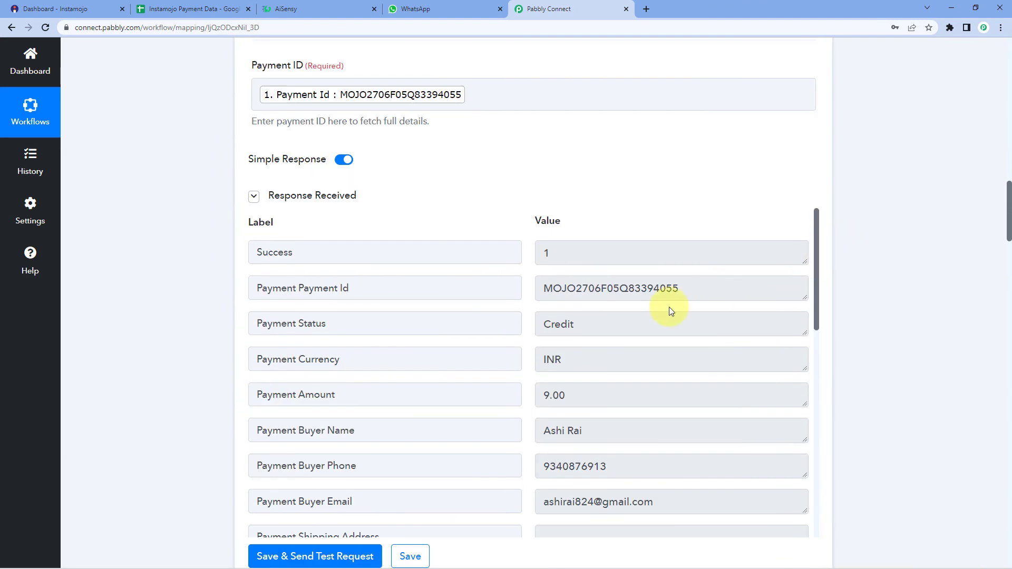
{"action": "scroll", "coordinate": [441, 196], "scroll_direction": "up", "scroll_amount": 2}
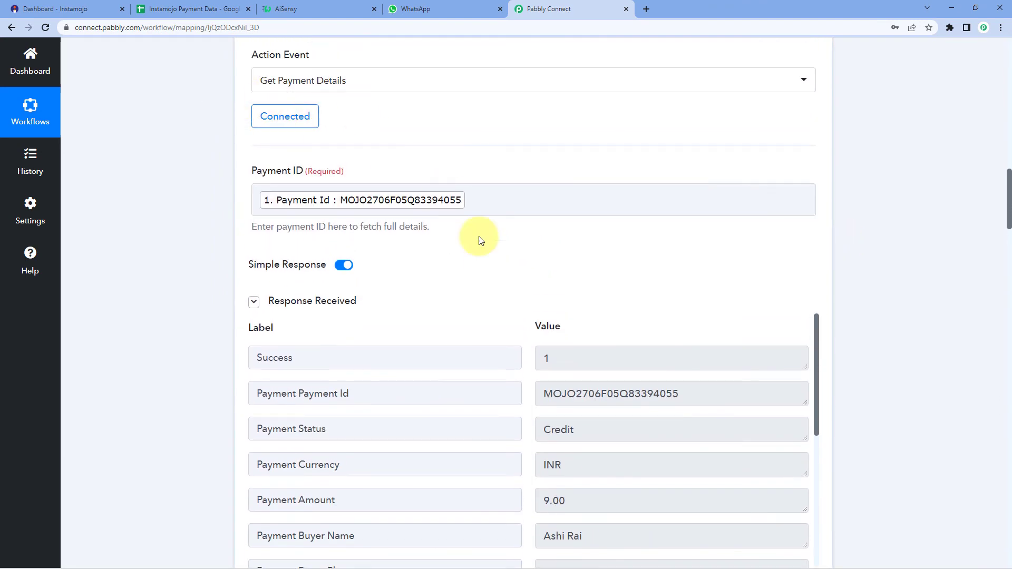
{"action": "scroll", "coordinate": [480, 269], "scroll_direction": "down", "scroll_amount": 3}
{"action": "scroll", "coordinate": [480, 269], "scroll_direction": "down", "scroll_amount": 3}
{"action": "left_click_drag", "start_coordinate": [606, 256], "coordinate": [535, 261]}
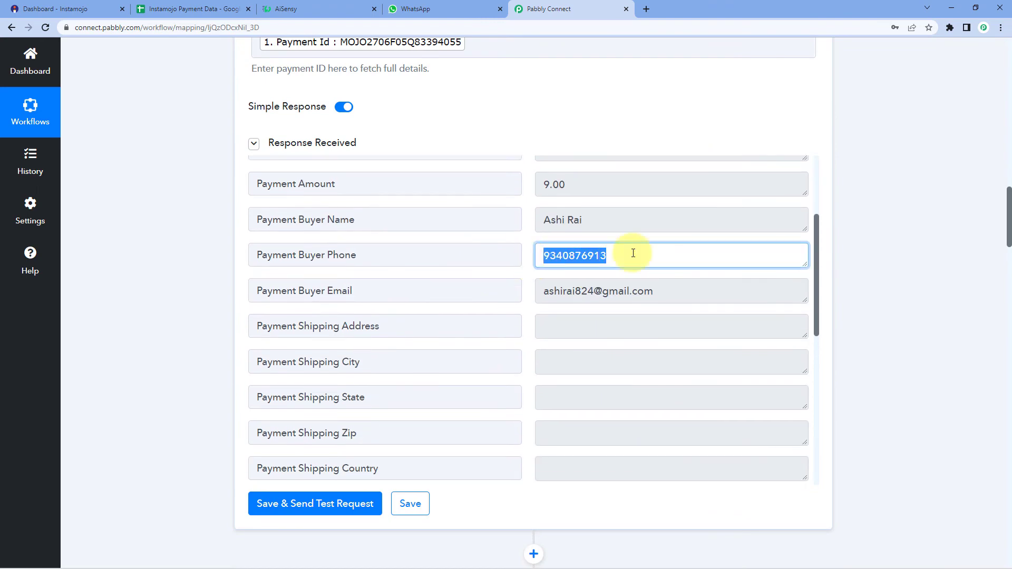
{"action": "left_click", "coordinate": [869, 268]}
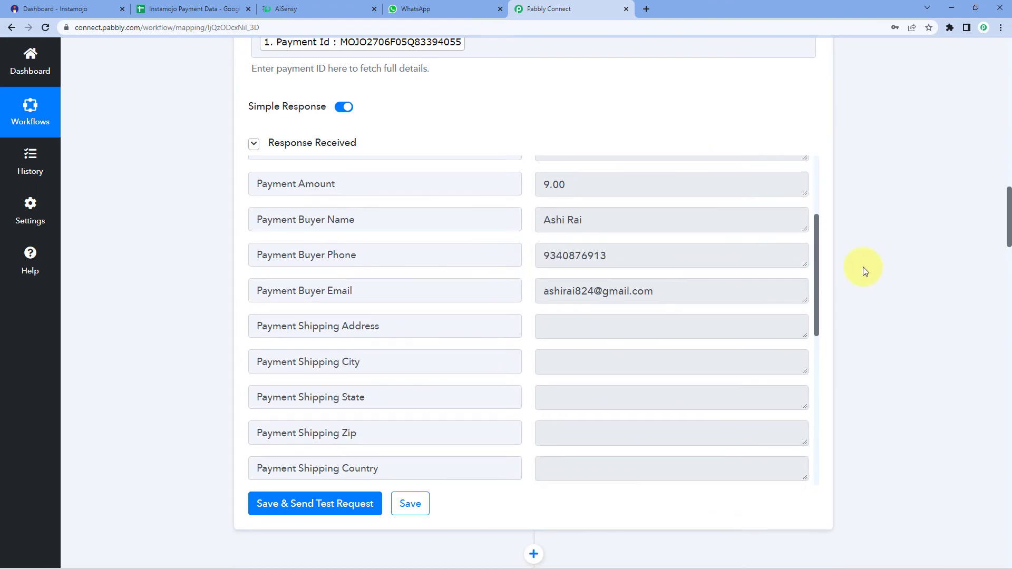
{"action": "scroll", "coordinate": [856, 264], "scroll_direction": "down", "scroll_amount": 20}
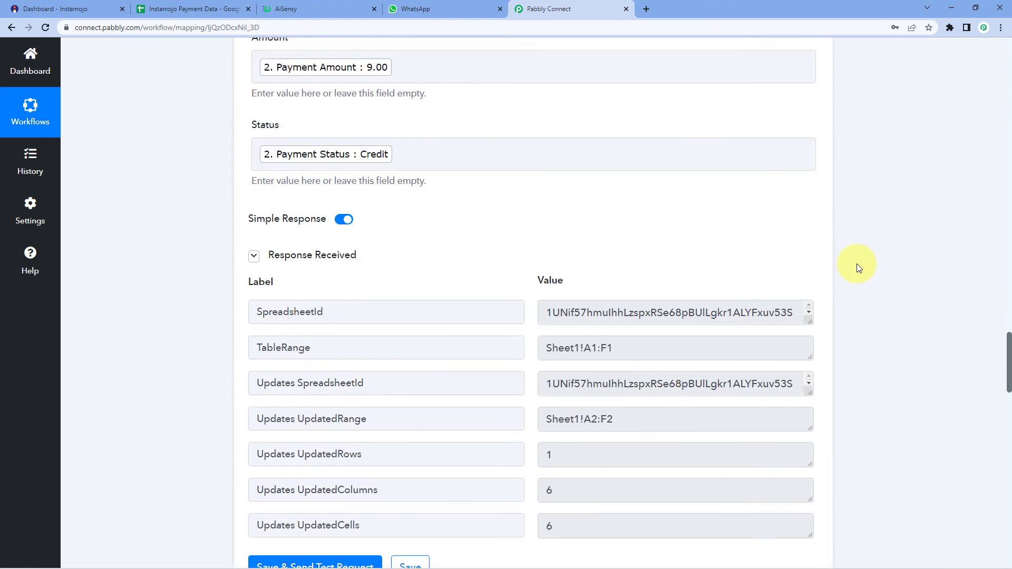
{"action": "scroll", "coordinate": [580, 222], "scroll_direction": "down", "scroll_amount": 8}
{"action": "scroll", "coordinate": [242, 256], "scroll_direction": "up", "scroll_amount": 3}
{"action": "left_click", "coordinate": [318, 251]}
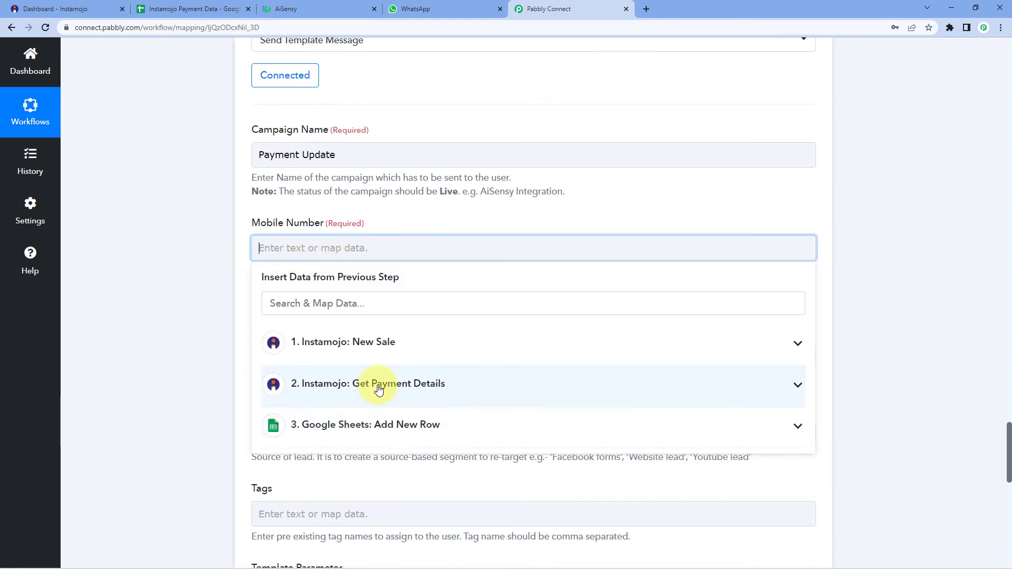
{"action": "left_click", "coordinate": [378, 389]}
{"action": "scroll", "coordinate": [362, 443], "scroll_direction": "down", "scroll_amount": 4}
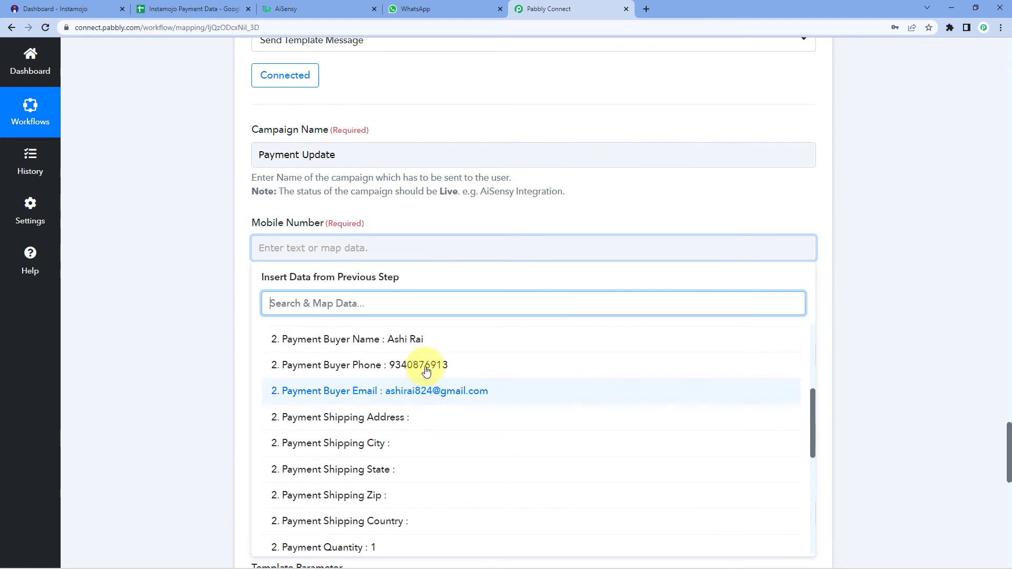
{"action": "left_click", "coordinate": [416, 365]}
{"action": "left_click", "coordinate": [202, 323]}
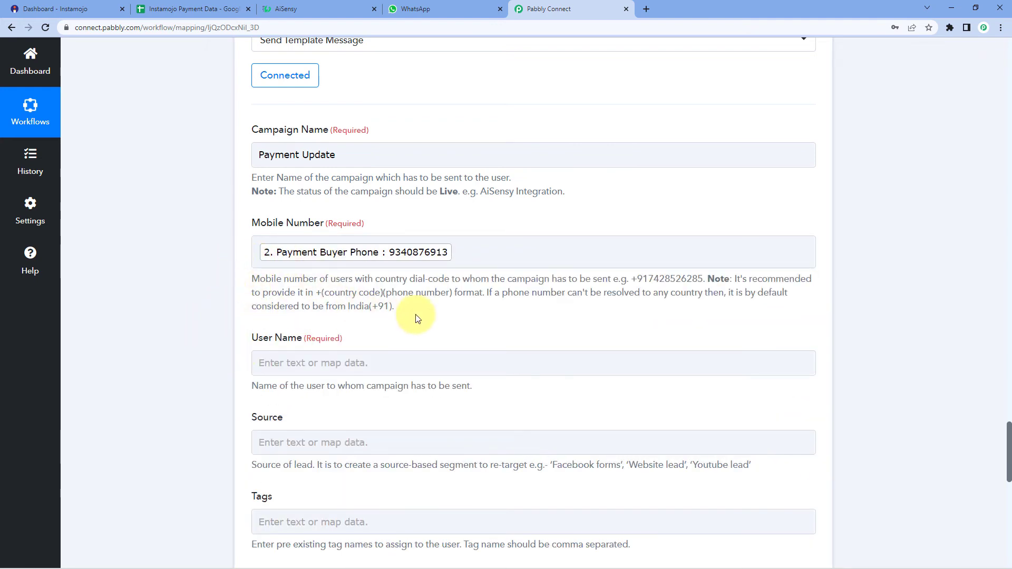
Step: Prefix the Mobile Number mapping with +91 to match the +(country code)(phone number) format
{"action": "left_click_drag", "start_coordinate": [317, 294], "coordinate": [451, 298]}
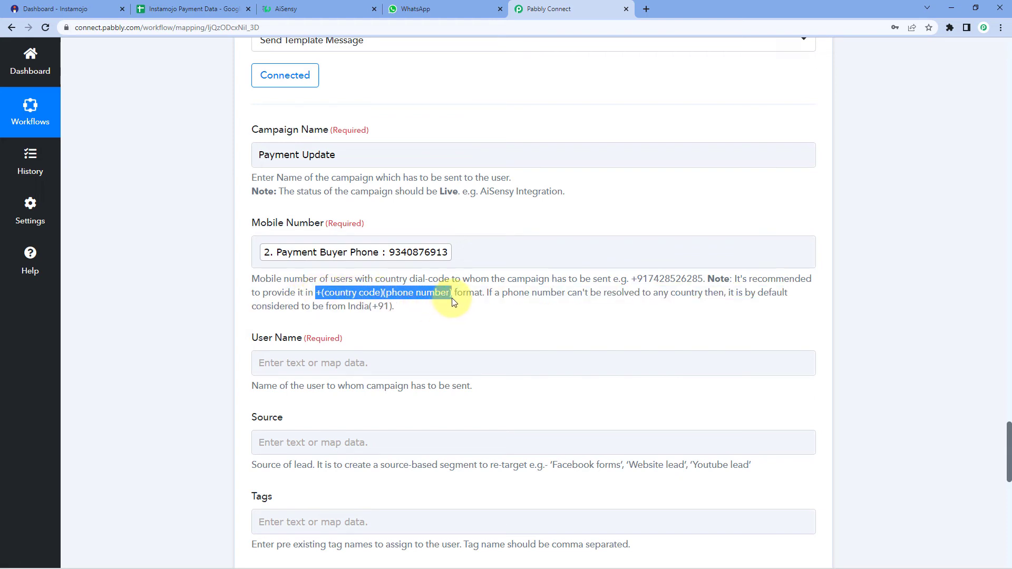
{"action": "left_click", "coordinate": [436, 314]}
{"action": "left_click", "coordinate": [257, 257]}
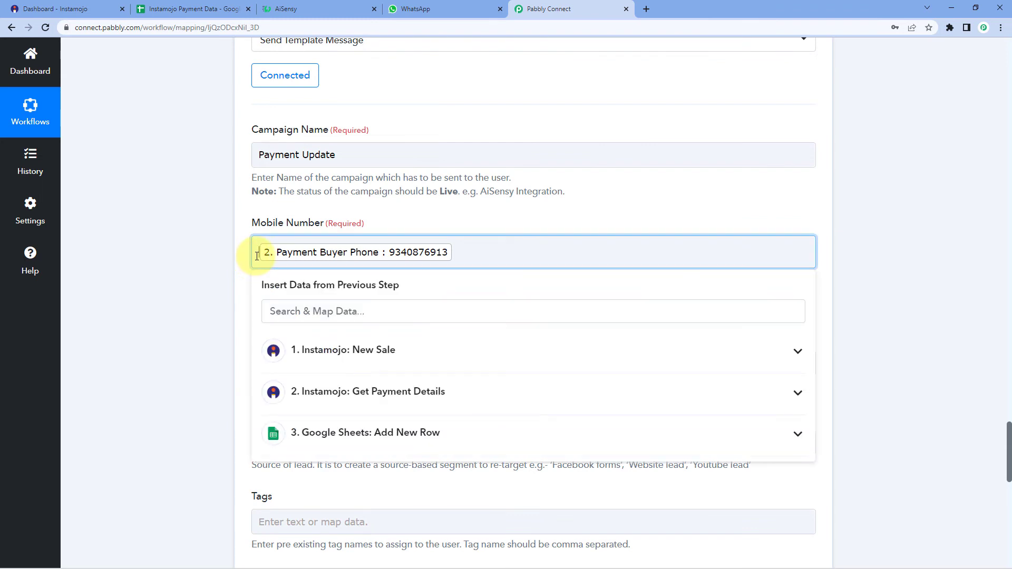
{"action": "type", "text": "+91"}
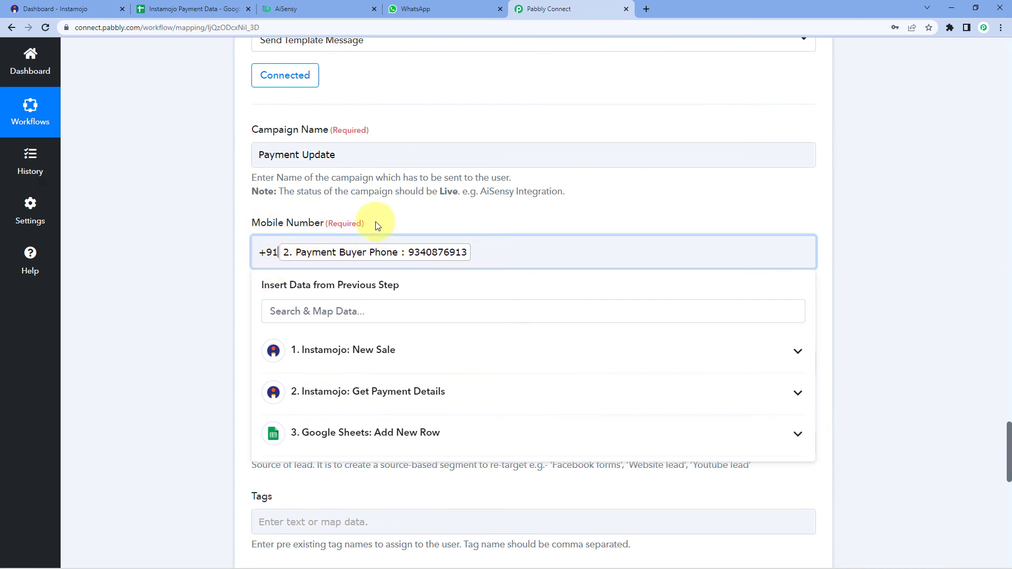
{"action": "left_click", "coordinate": [448, 220]}
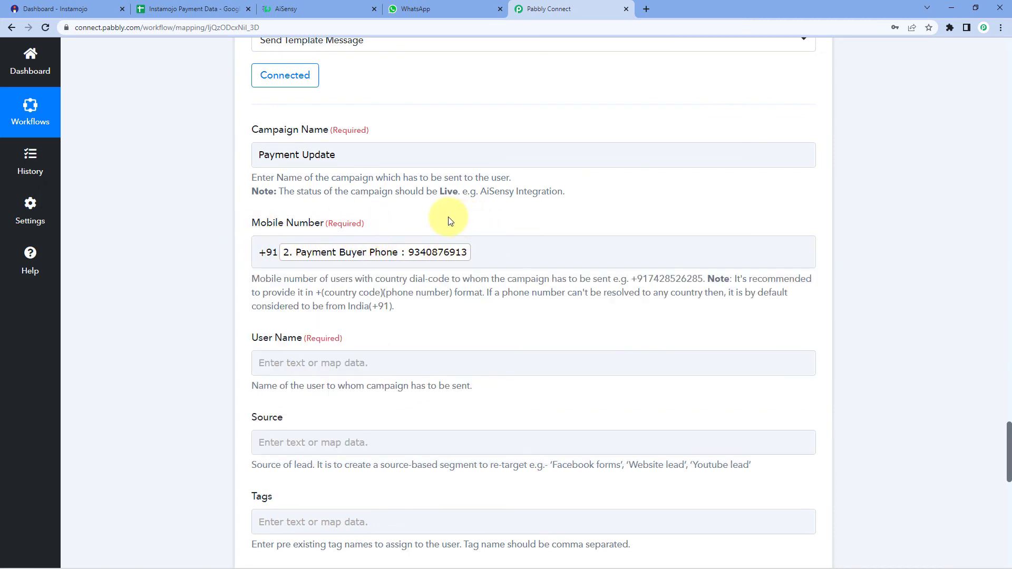
Step: Map Payment Buyer Name from Get Payment Details into User Name
{"action": "scroll", "coordinate": [194, 252], "scroll_direction": "down", "scroll_amount": 1}
{"action": "scroll", "coordinate": [194, 252], "scroll_direction": "down", "scroll_amount": 1}
{"action": "left_click", "coordinate": [289, 248]}
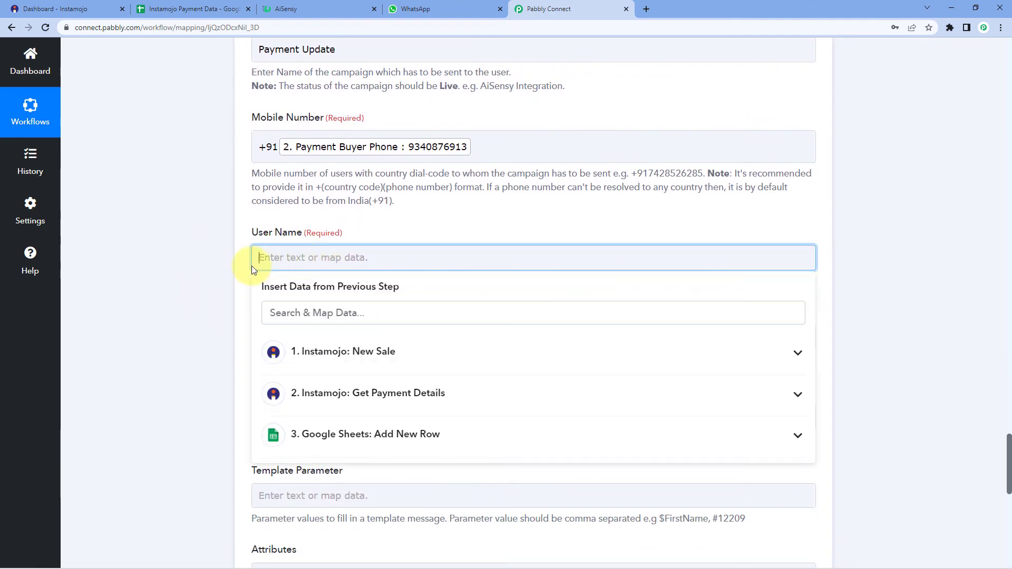
{"action": "scroll", "coordinate": [216, 268], "scroll_direction": "down", "scroll_amount": 3}
{"action": "left_click", "coordinate": [422, 237]}
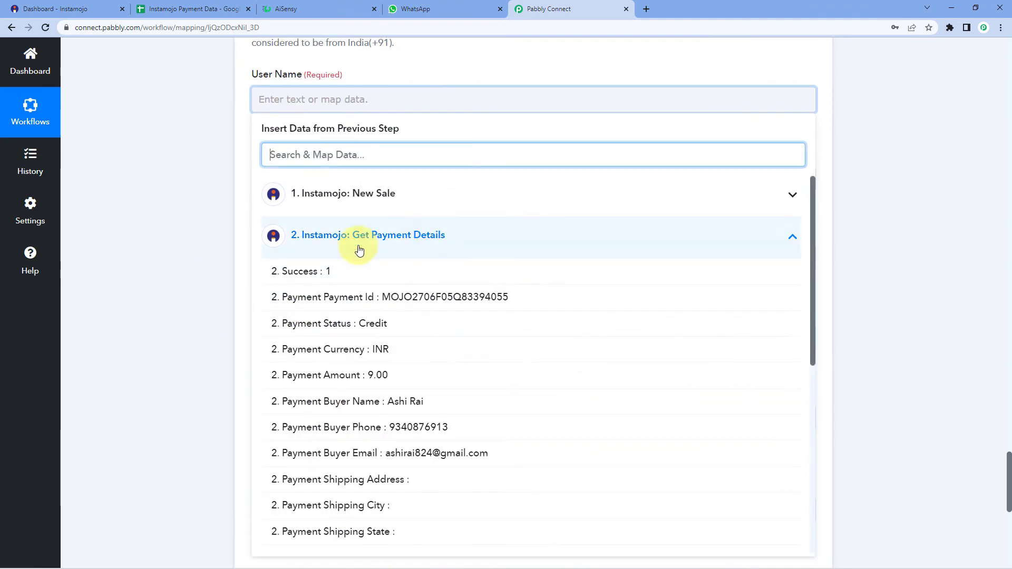
{"action": "left_click", "coordinate": [396, 403]}
{"action": "left_click", "coordinate": [186, 218]}
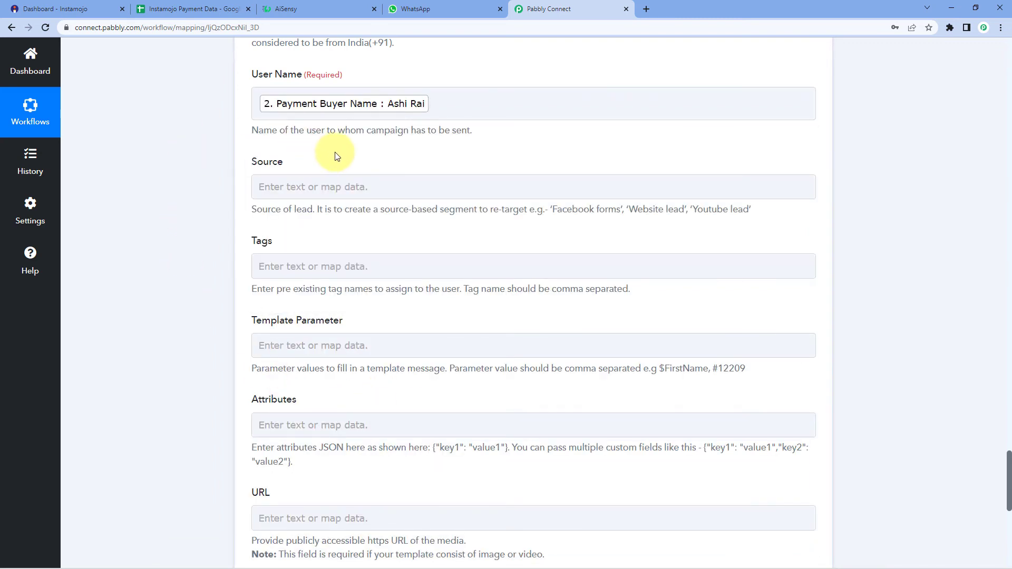
Step: Enter 'Instamojo' in the Source field
{"action": "left_click", "coordinate": [289, 184]}
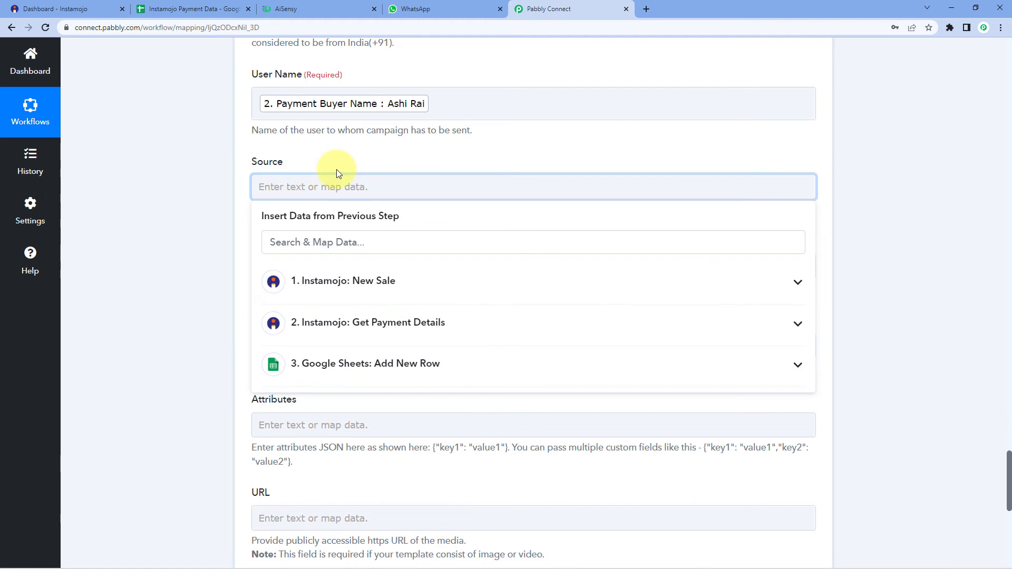
{"action": "type", "text": "Instamojo"}
{"action": "left_click", "coordinate": [338, 168]}
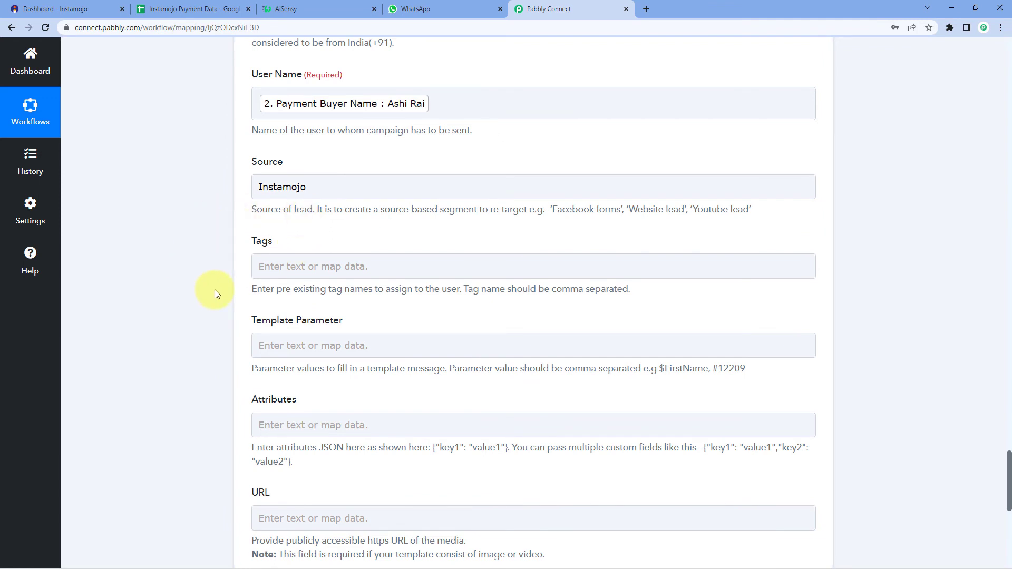
{"action": "scroll", "coordinate": [217, 294], "scroll_direction": "down", "scroll_amount": 1}
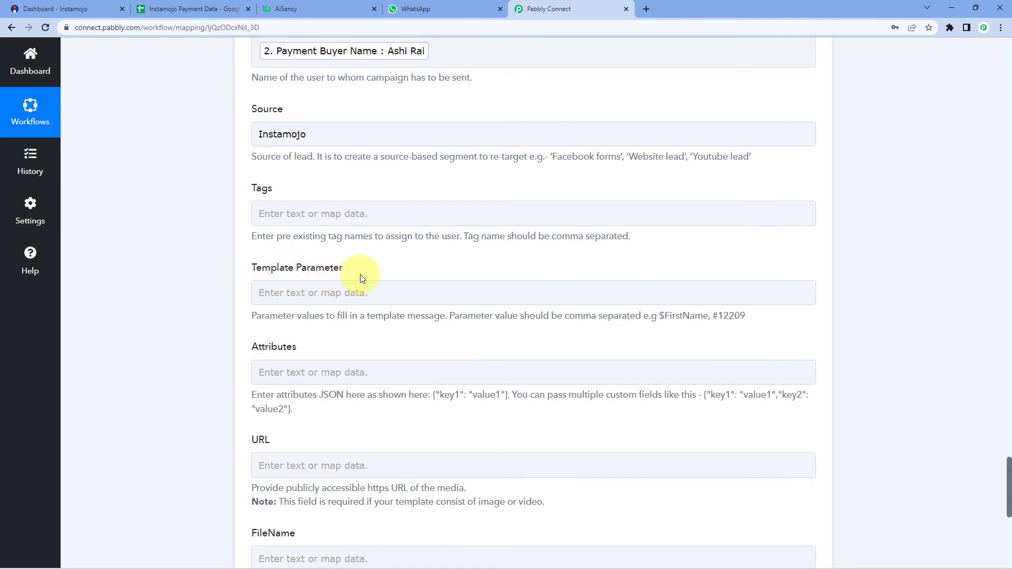
Step: Highlight the {{1}} greeting placeholder in AiSensy's Payment Update template preview
{"action": "left_click", "coordinate": [347, 9]}
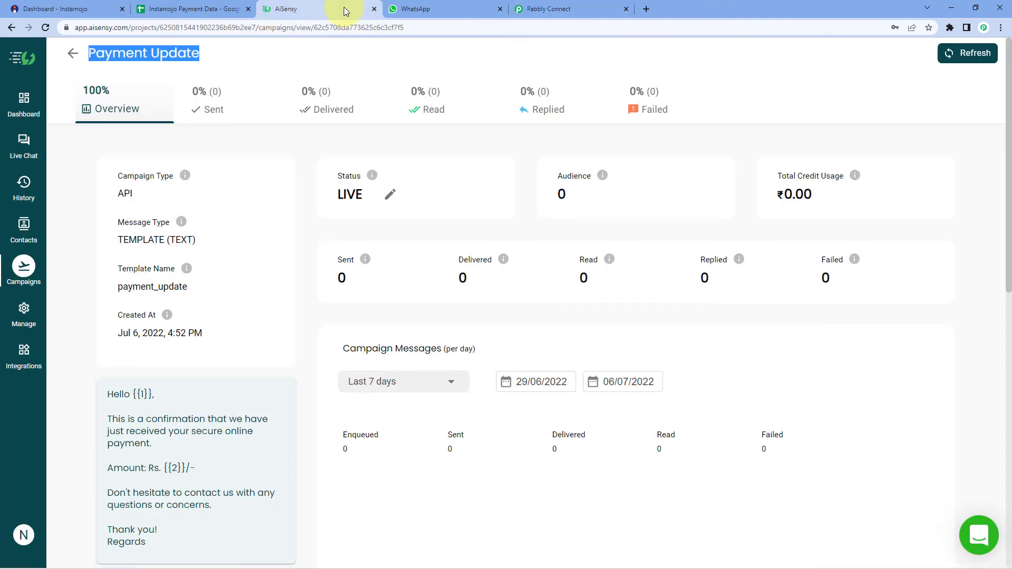
{"action": "scroll", "coordinate": [226, 363], "scroll_direction": "down", "scroll_amount": 1}
{"action": "double_click", "coordinate": [143, 341]}
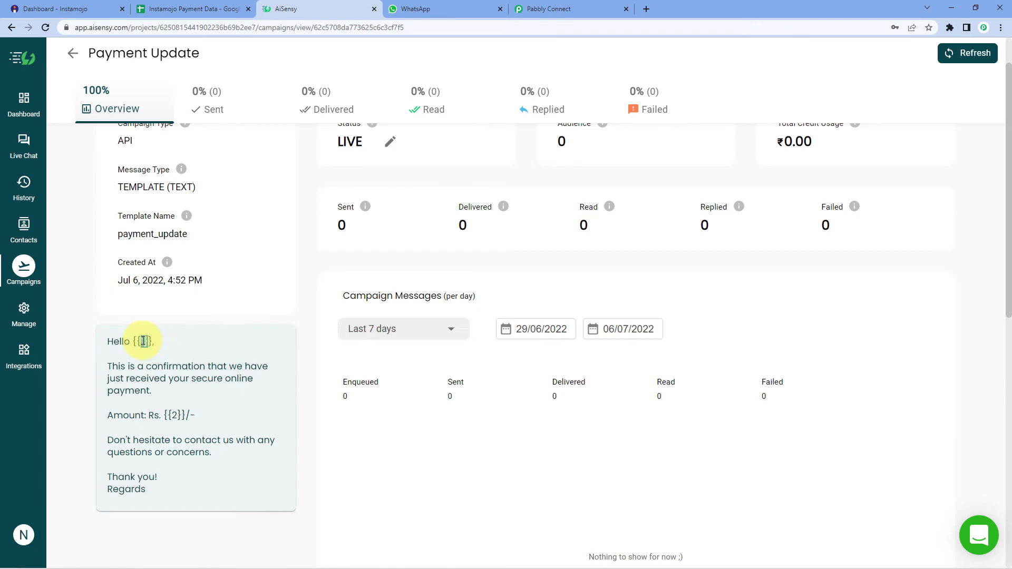
{"action": "mouse_move", "coordinate": [138, 341]}
{"action": "left_mouse_down"}
{"action": "mouse_move", "coordinate": [151, 345]}
{"action": "mouse_move", "coordinate": [133, 341]}
{"action": "left_mouse_up"}
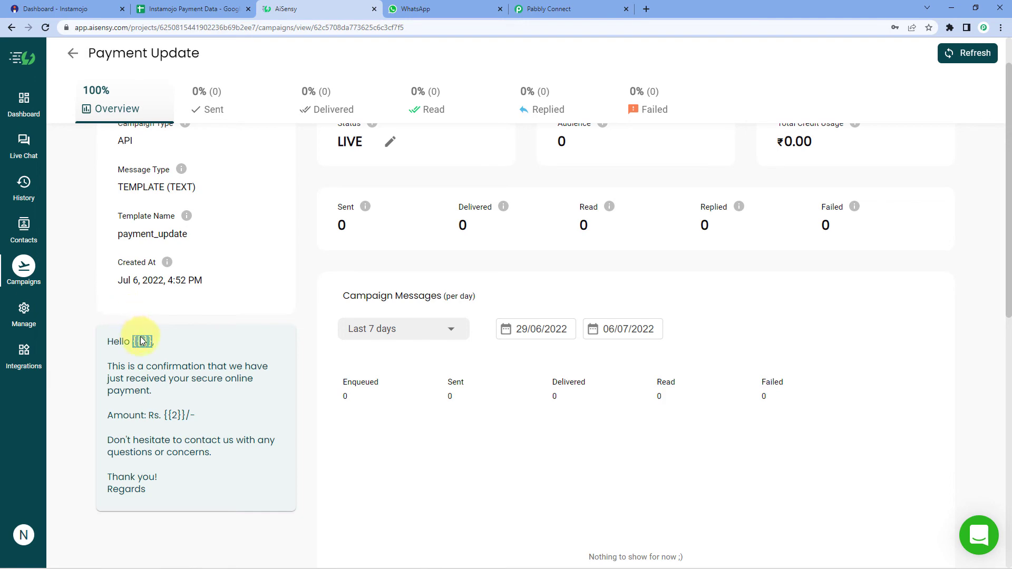
{"action": "left_click", "coordinate": [584, 8]}
{"action": "left_click", "coordinate": [296, 7]}
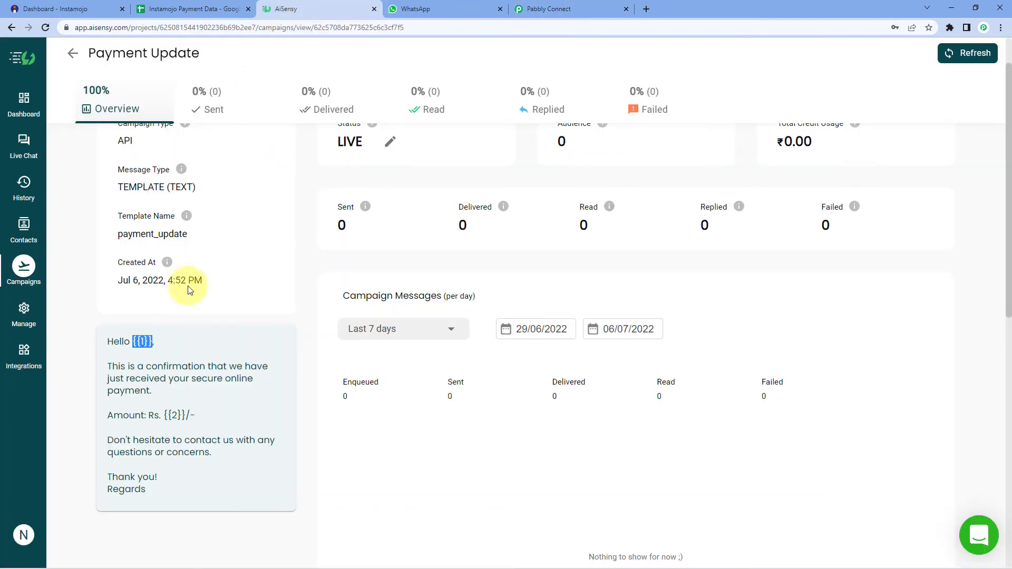
Step: Map the Get Payment Details buyer name as the first Template Parameter
{"action": "left_click", "coordinate": [553, 10]}
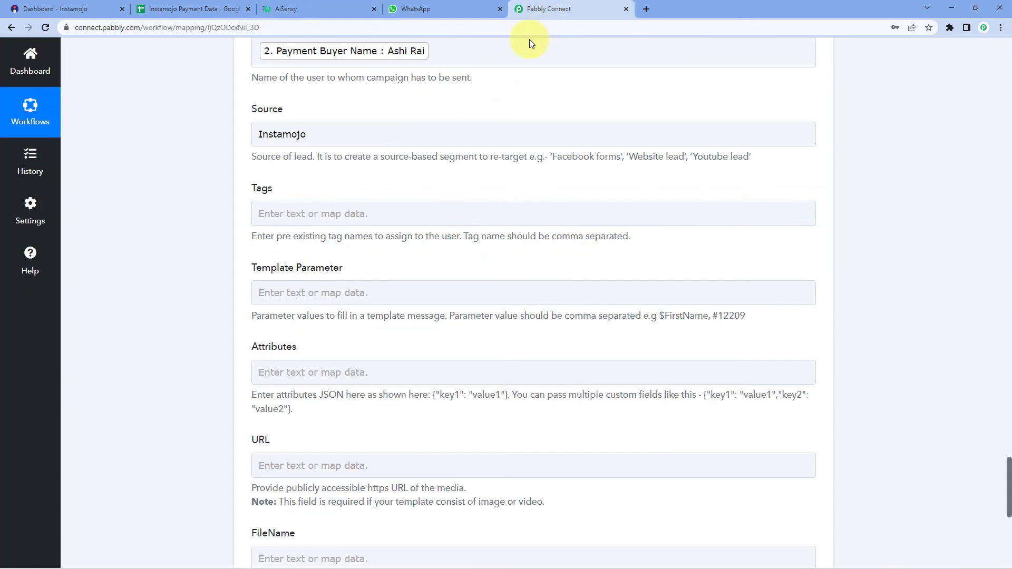
{"action": "left_click", "coordinate": [259, 297]}
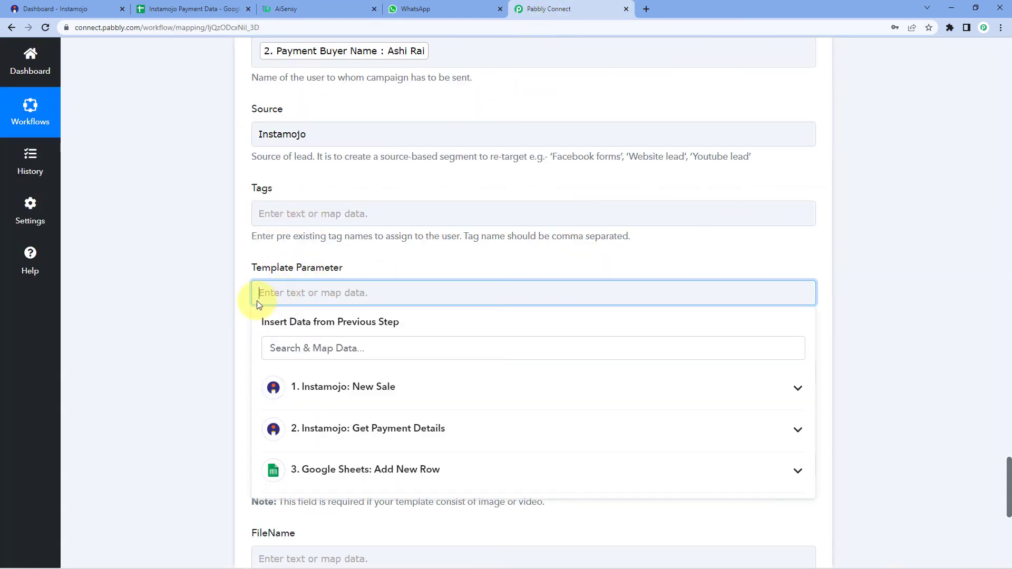
{"action": "scroll", "coordinate": [215, 295], "scroll_direction": "down", "scroll_amount": 2}
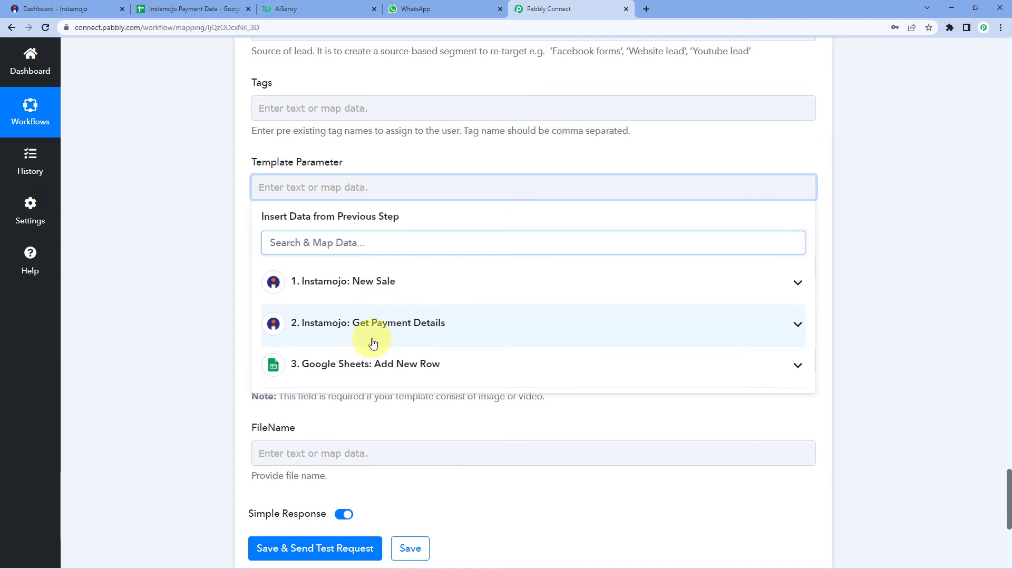
{"action": "left_click", "coordinate": [384, 321]}
{"action": "scroll", "coordinate": [371, 411], "scroll_direction": "down", "scroll_amount": 1}
{"action": "left_click", "coordinate": [362, 387]}
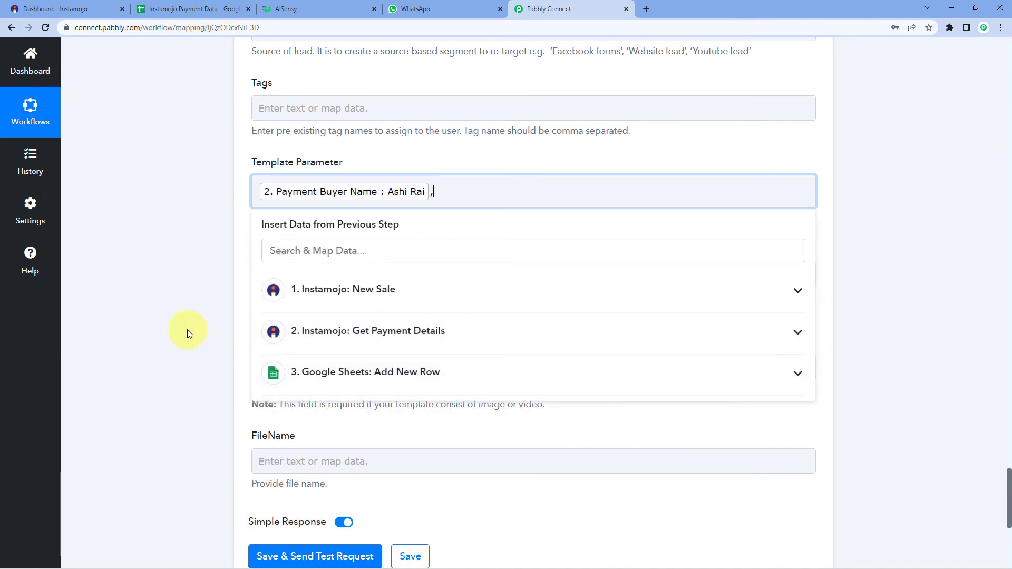
Step: Add the payment amount after the buyer name, matching the template's {{2}} placeholder
{"action": "left_click", "coordinate": [285, 8]}
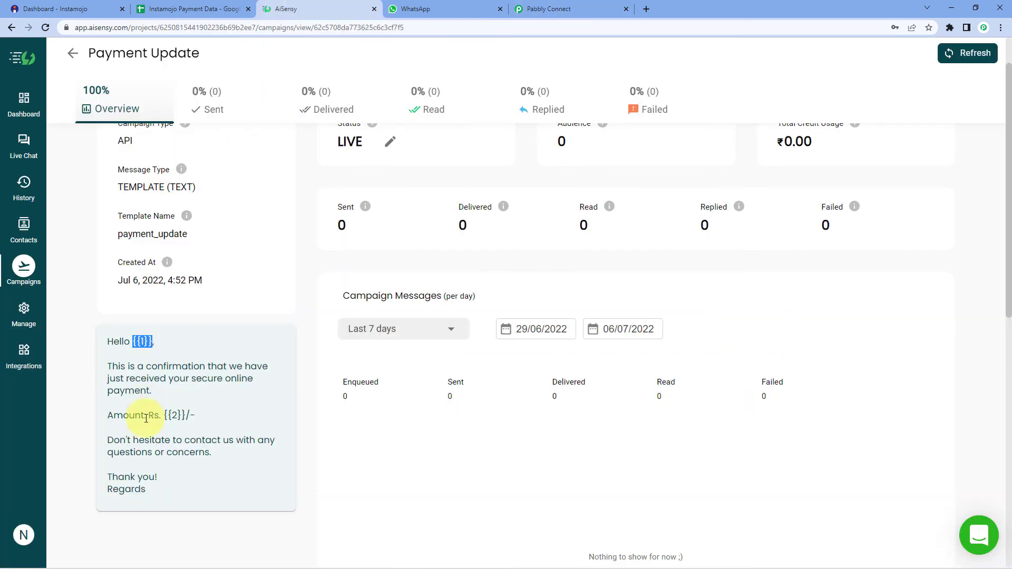
{"action": "left_click_drag", "start_coordinate": [185, 415], "coordinate": [176, 415]}
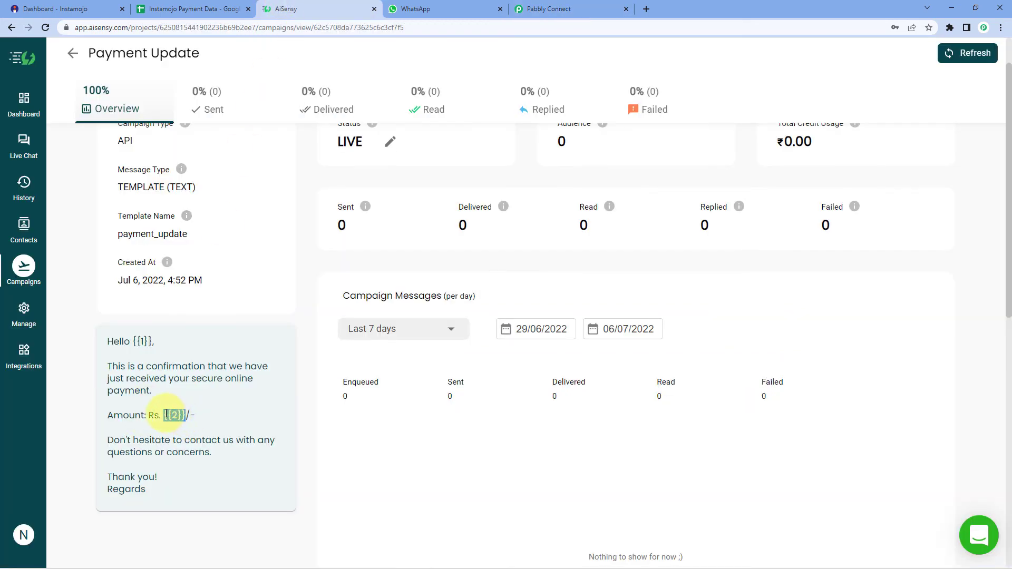
{"action": "left_click", "coordinate": [548, 9]}
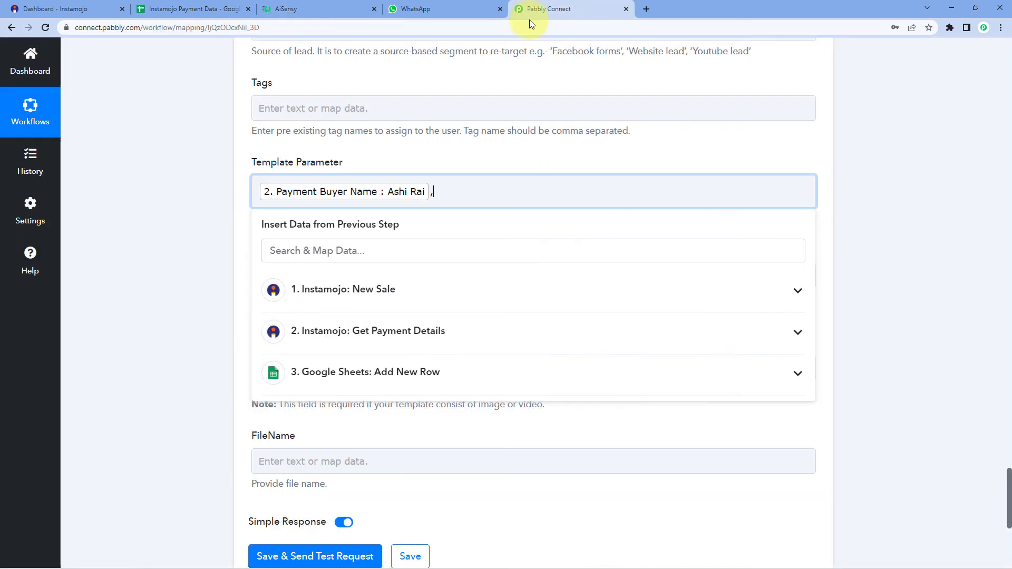
{"action": "left_click", "coordinate": [364, 331]}
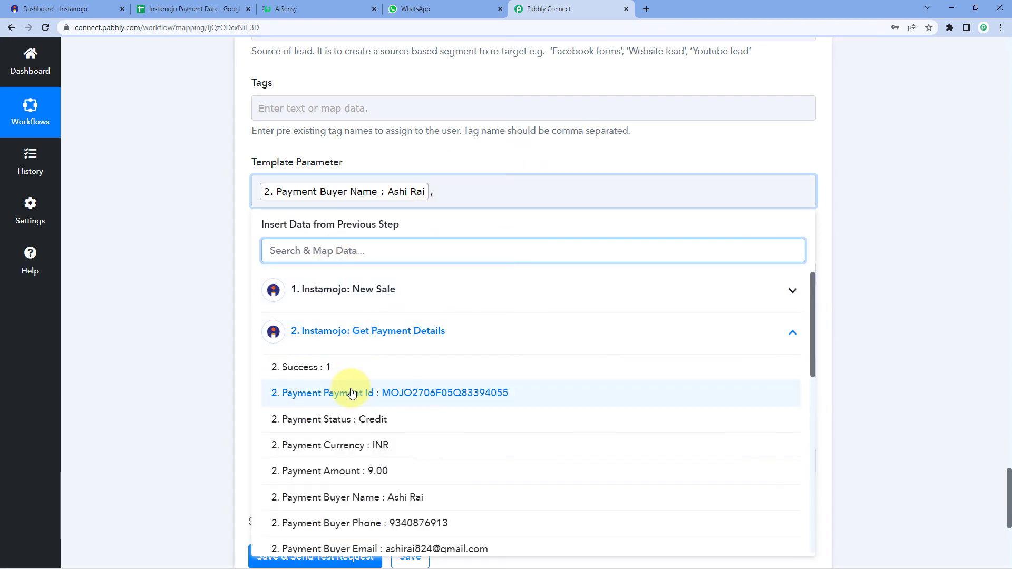
{"action": "scroll", "coordinate": [438, 396], "scroll_direction": "down", "scroll_amount": 1}
{"action": "left_click", "coordinate": [366, 419]}
{"action": "left_click", "coordinate": [228, 313]}
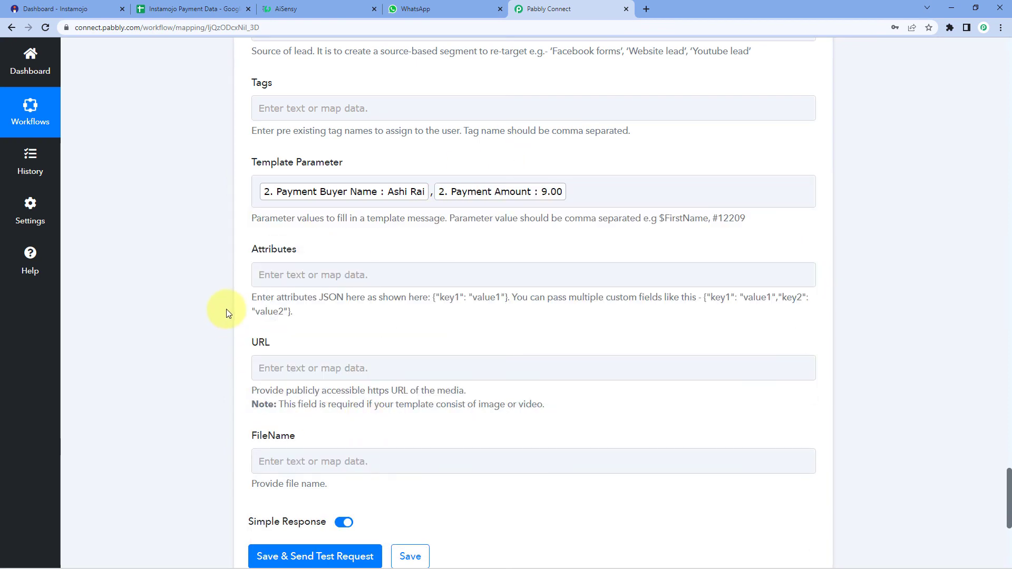
{"action": "left_click", "coordinate": [337, 9]}
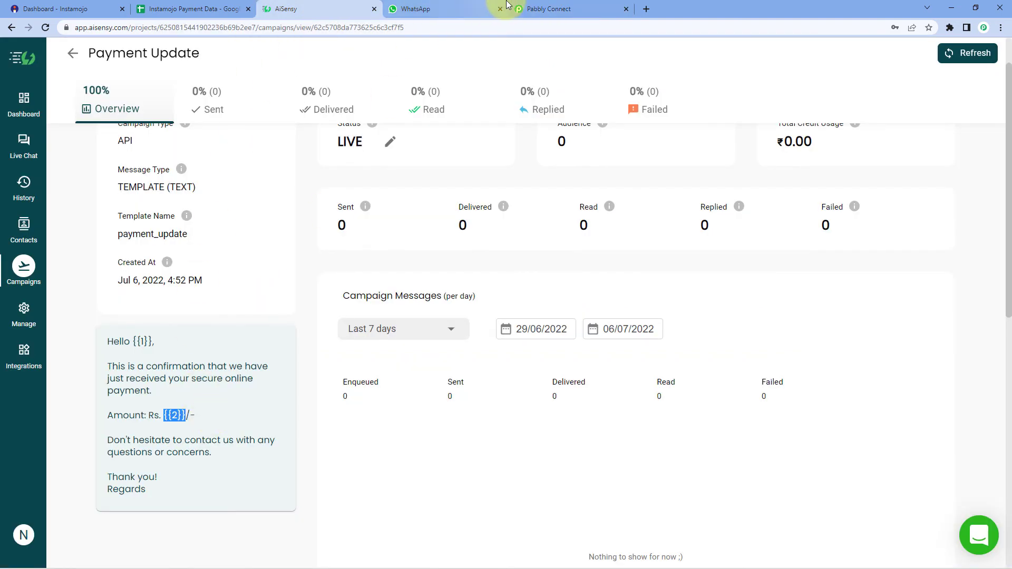
{"action": "left_click", "coordinate": [543, 8]}
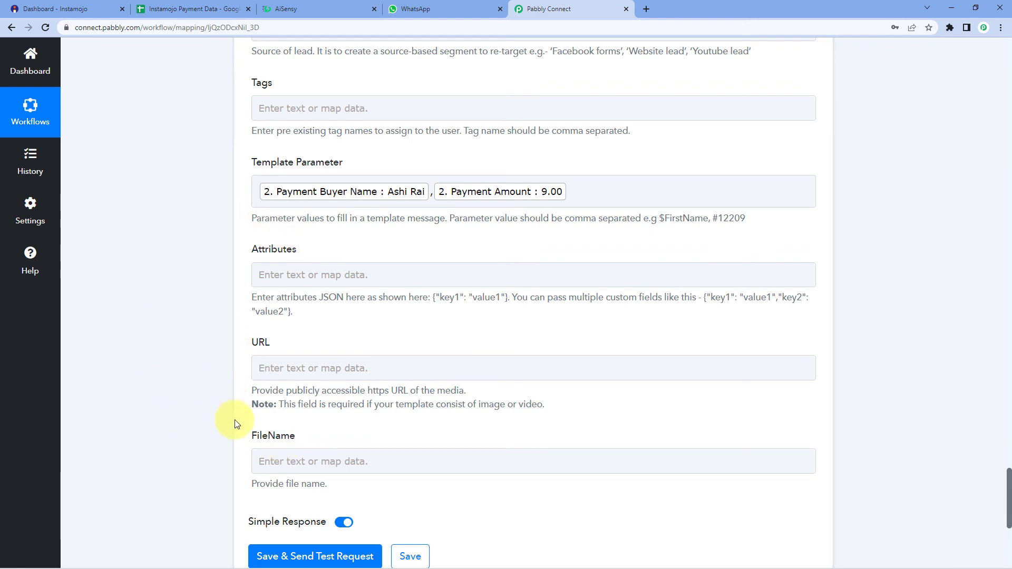
{"action": "scroll", "coordinate": [211, 400], "scroll_direction": "down", "scroll_amount": 3}
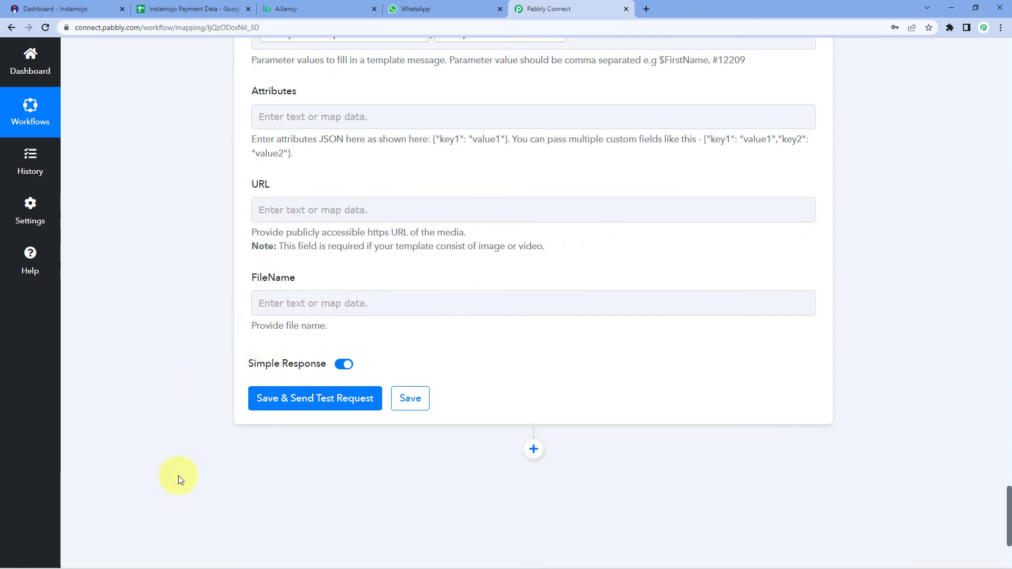
Step: Save the AiSensy step, confirm the test request returns Success, then bring up WhatsApp Web
{"action": "left_click", "coordinate": [322, 406]}
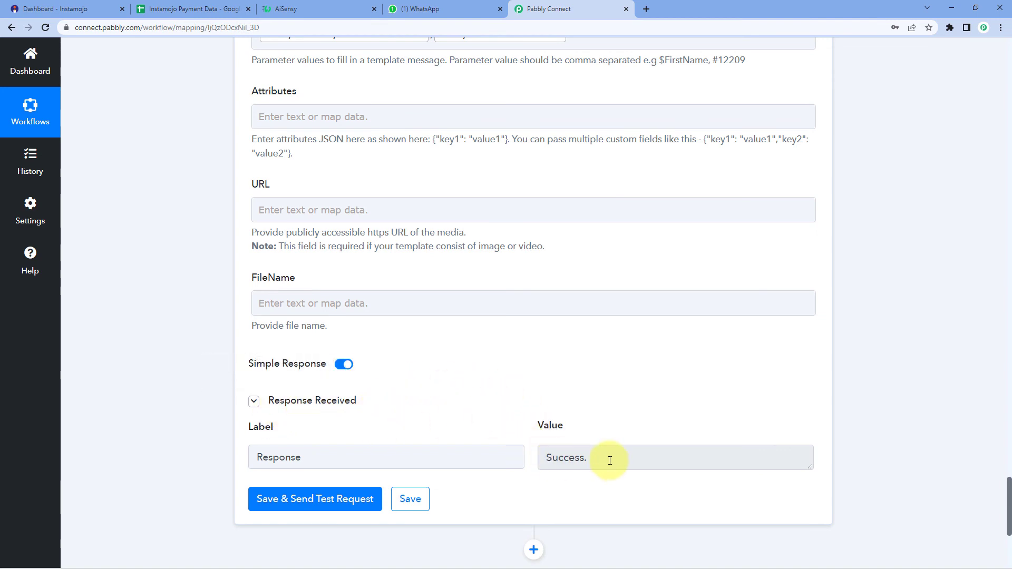
{"action": "left_click", "coordinate": [639, 454]}
{"action": "left_click_drag", "start_coordinate": [588, 457], "coordinate": [534, 466]}
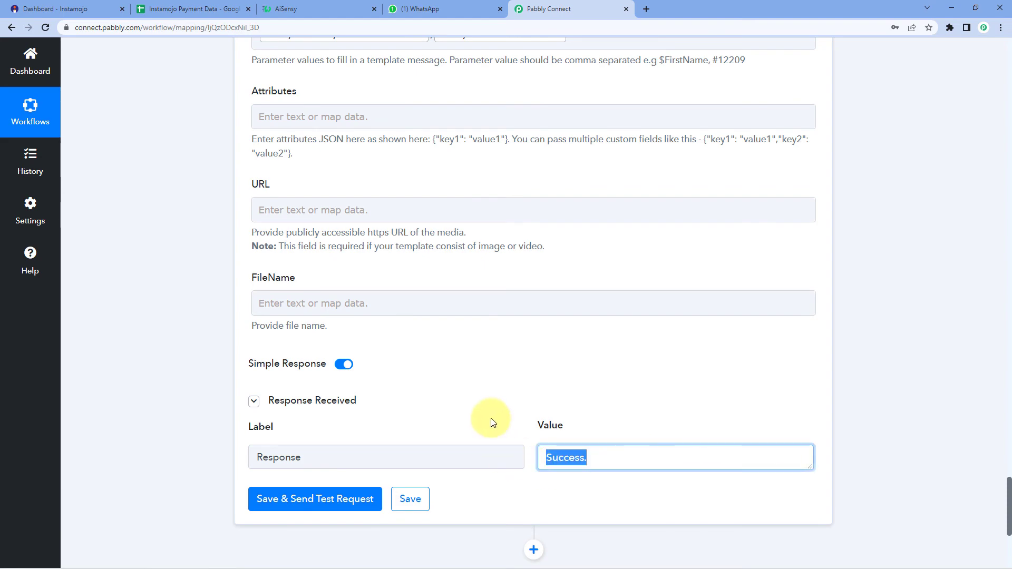
{"action": "left_click", "coordinate": [498, 395]}
{"action": "scroll", "coordinate": [499, 391], "scroll_direction": "up", "scroll_amount": 10}
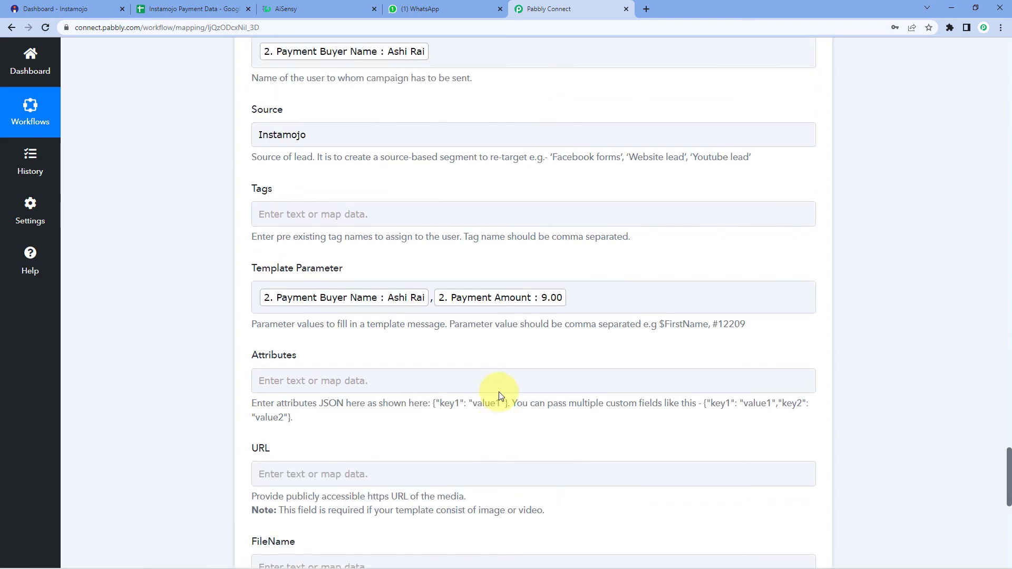
{"action": "scroll", "coordinate": [499, 395], "scroll_direction": "up", "scroll_amount": 3}
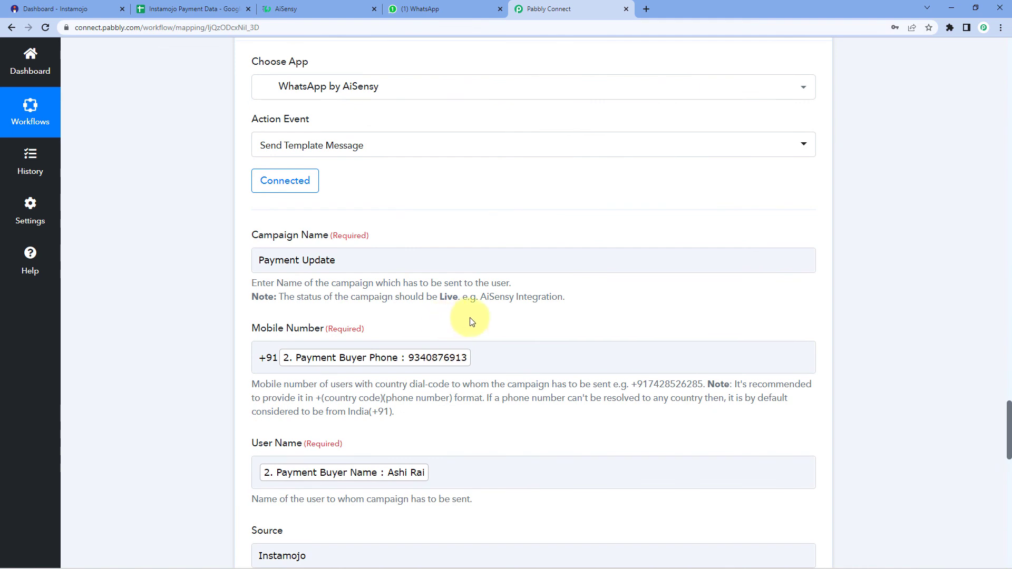
{"action": "left_click", "coordinate": [455, 7]}
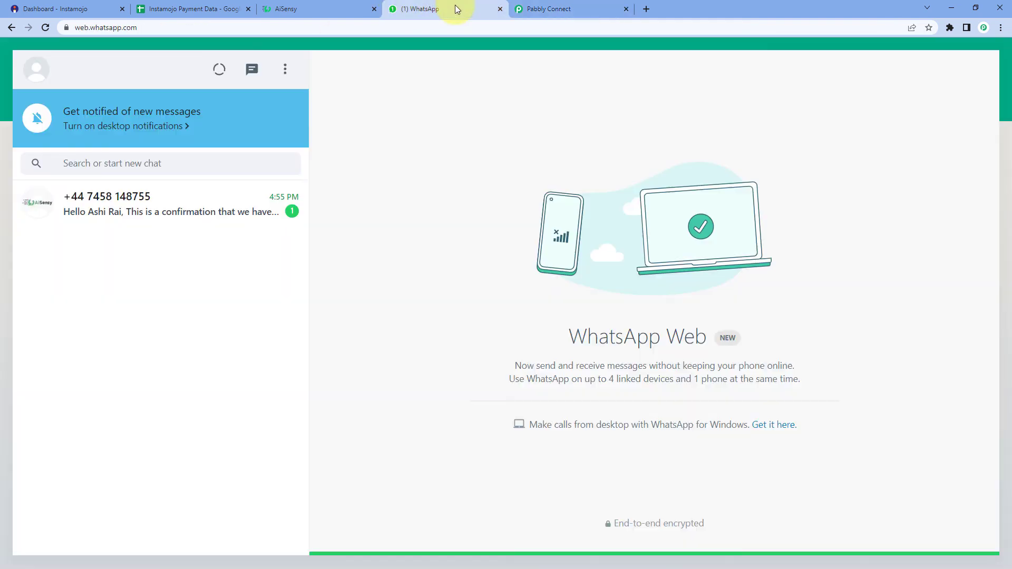
Step: Open the new AiSensy chat and check the buyer's name and Rs. 9.00 amount against the template
{"action": "left_click", "coordinate": [215, 208]}
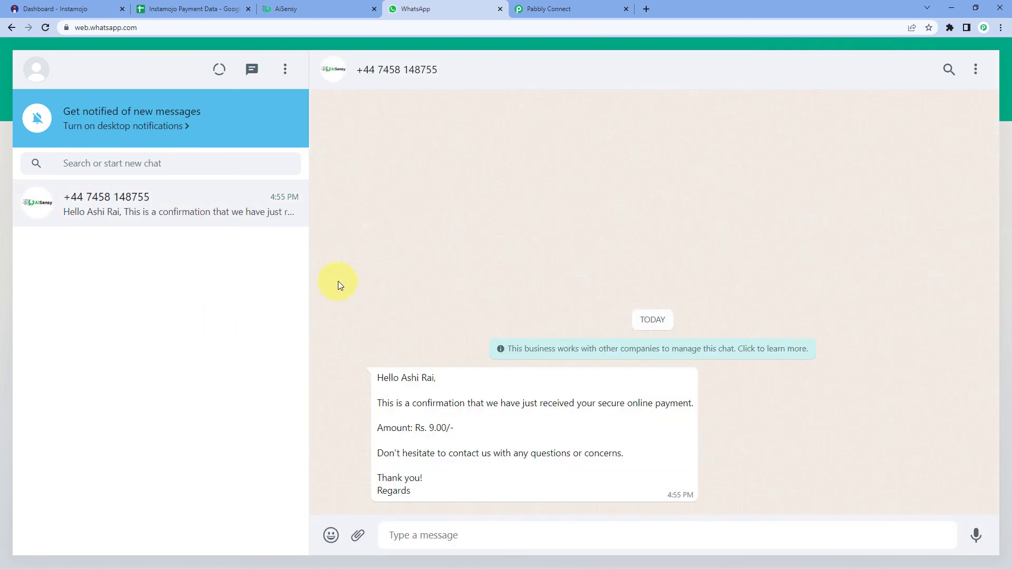
{"action": "double_click", "coordinate": [403, 378]}
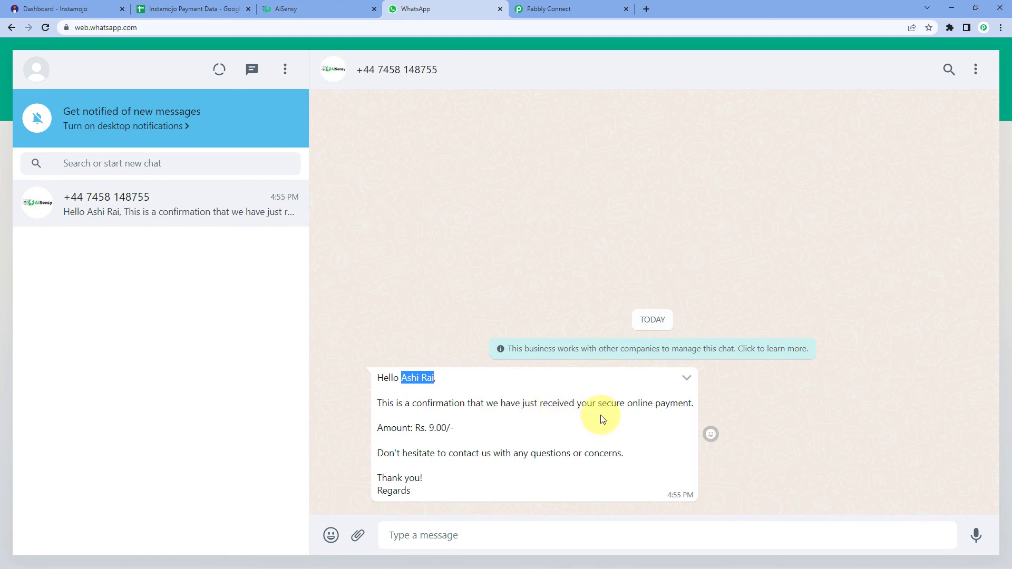
{"action": "left_click_drag", "start_coordinate": [428, 427], "coordinate": [435, 428]}
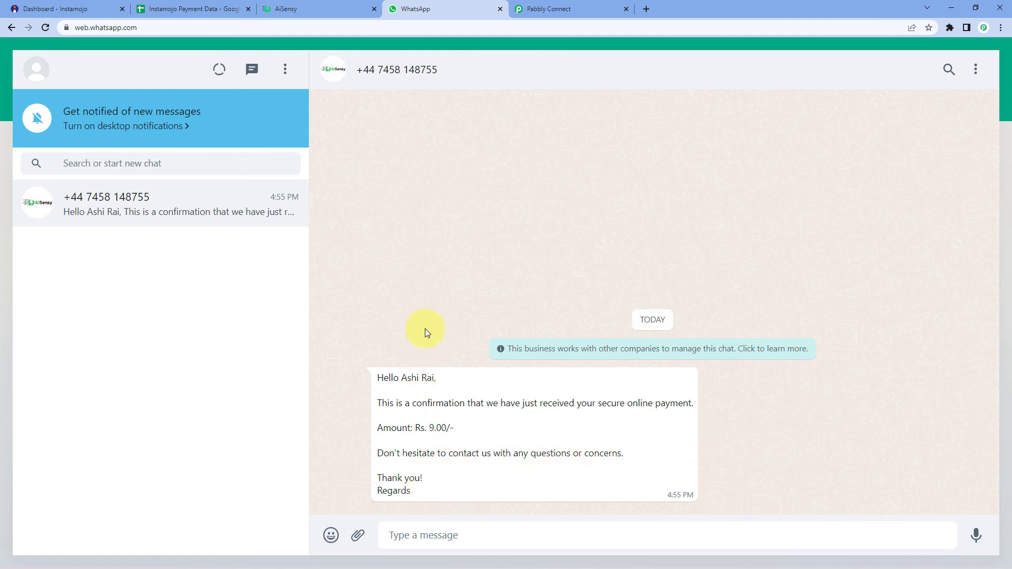
{"action": "left_click", "coordinate": [329, 8]}
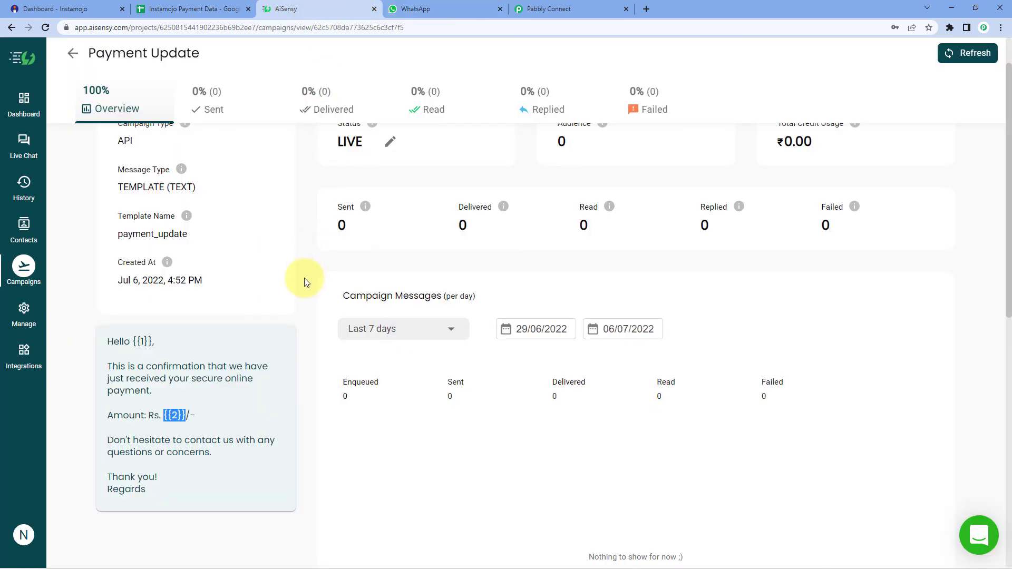
{"action": "left_click", "coordinate": [464, 8]}
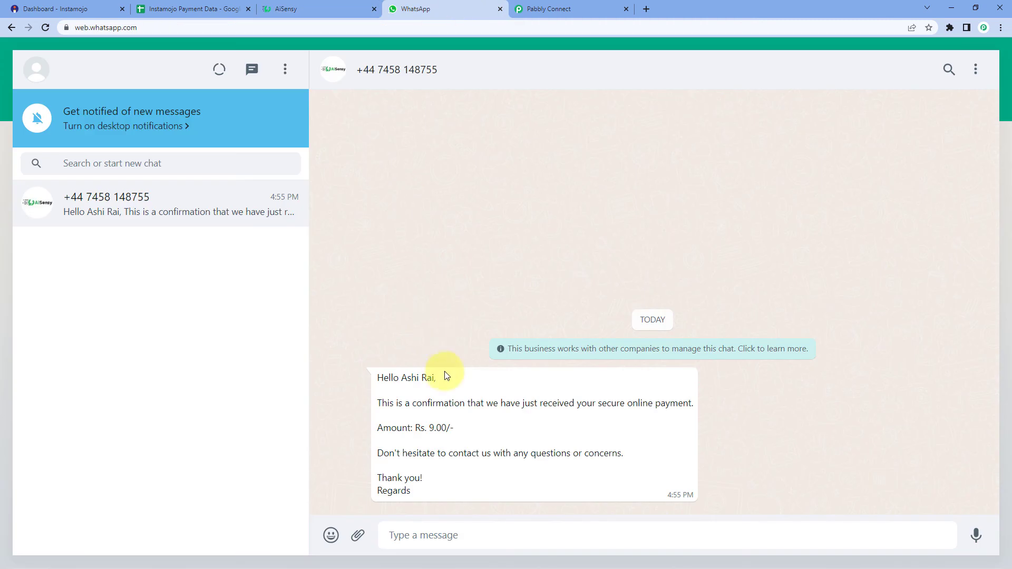
{"action": "left_click_drag", "start_coordinate": [449, 427], "coordinate": [428, 424]}
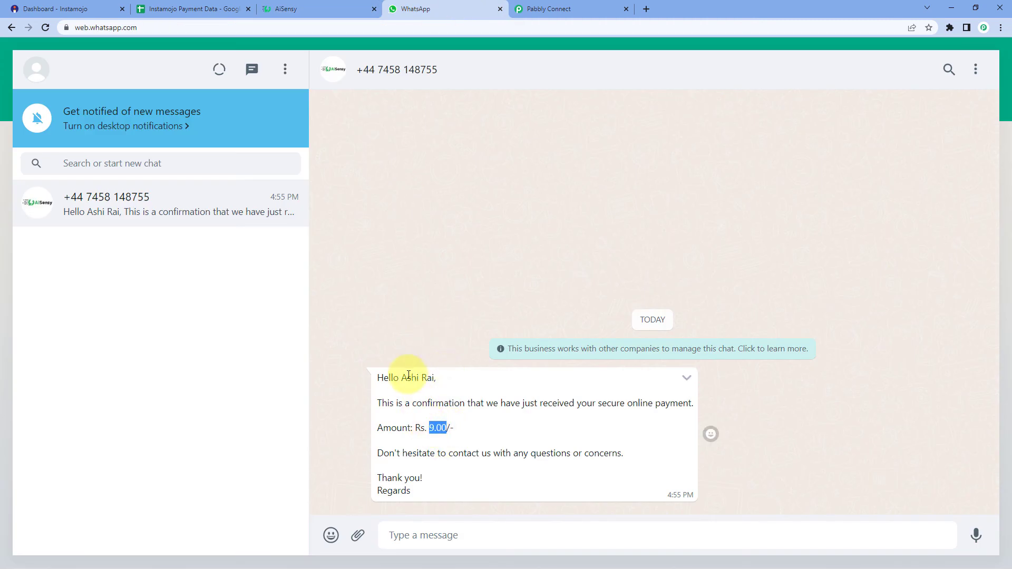
{"action": "left_click_drag", "start_coordinate": [402, 377], "coordinate": [434, 379]}
{"action": "left_click", "coordinate": [434, 232]}
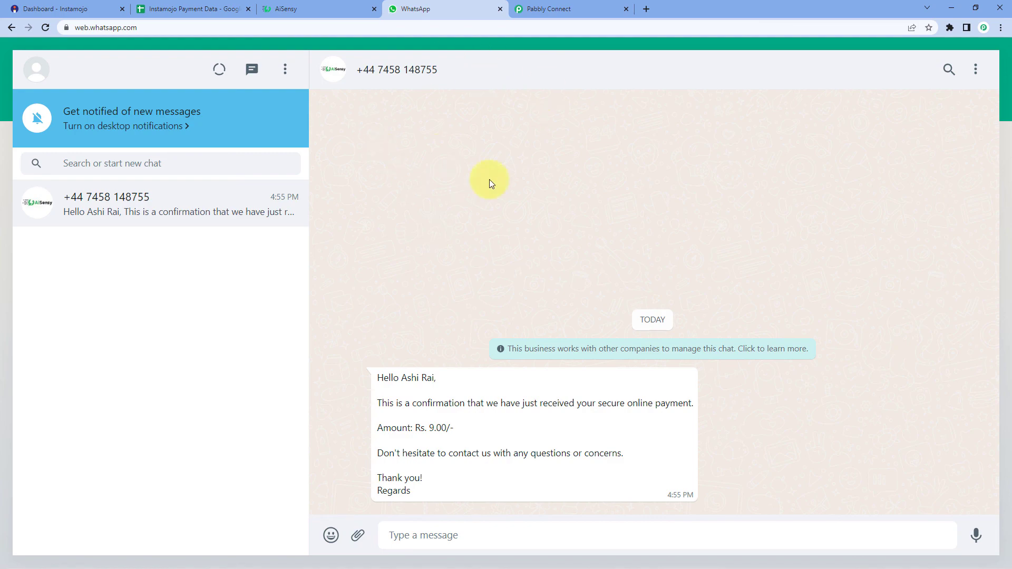
Step: Collapse the Instamojo trigger step to view all four workflow steps through to AiSensy
{"action": "left_click", "coordinate": [606, 8]}
{"action": "scroll", "coordinate": [864, 182], "scroll_direction": "up", "scroll_amount": 4}
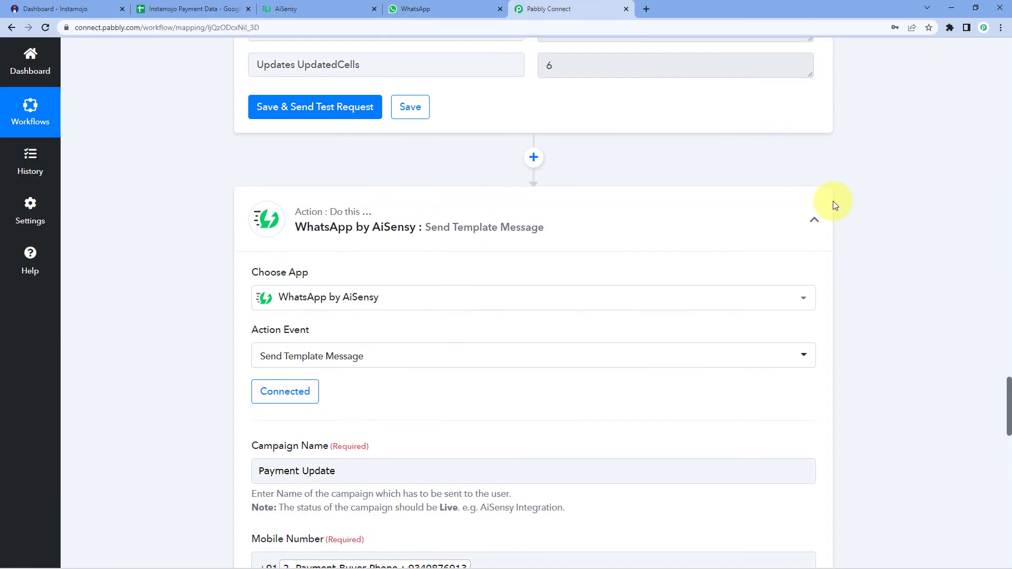
{"action": "scroll", "coordinate": [834, 206], "scroll_direction": "up", "scroll_amount": 15}
{"action": "scroll", "coordinate": [834, 207], "scroll_direction": "up", "scroll_amount": 10}
{"action": "scroll", "coordinate": [859, 183], "scroll_direction": "up", "scroll_amount": 10}
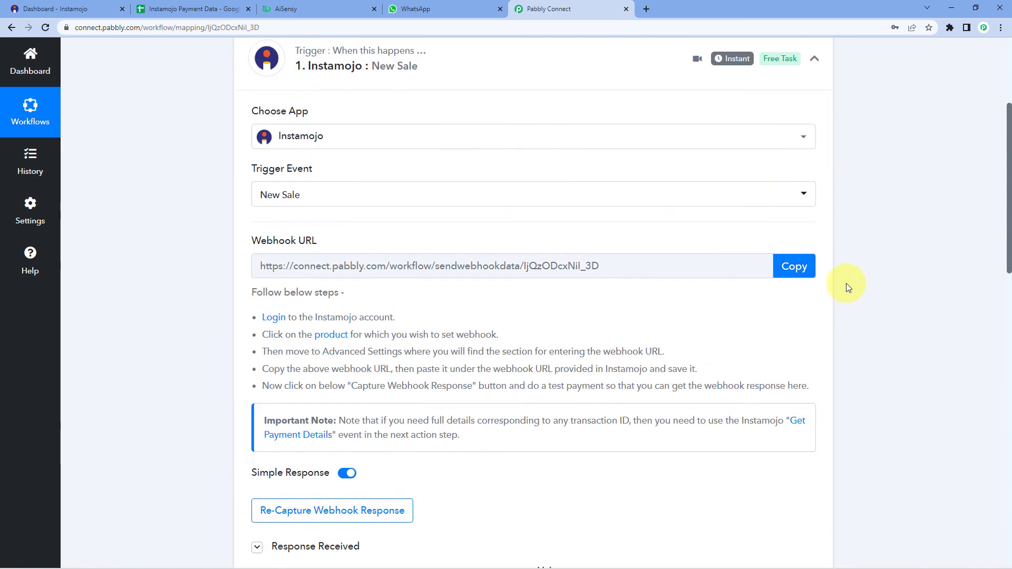
{"action": "scroll", "coordinate": [833, 227], "scroll_direction": "up", "scroll_amount": 3}
{"action": "left_click", "coordinate": [816, 180]}
{"action": "scroll", "coordinate": [178, 245], "scroll_direction": "down", "scroll_amount": 1}
{"action": "scroll", "coordinate": [178, 244], "scroll_direction": "up", "scroll_amount": 1}
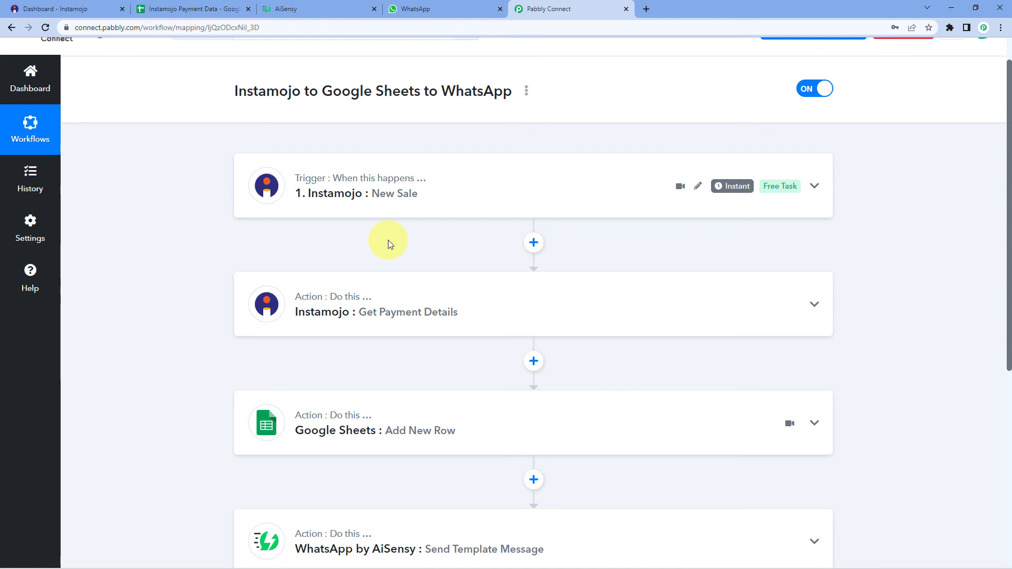
{"action": "scroll", "coordinate": [388, 240], "scroll_direction": "down", "scroll_amount": 2}
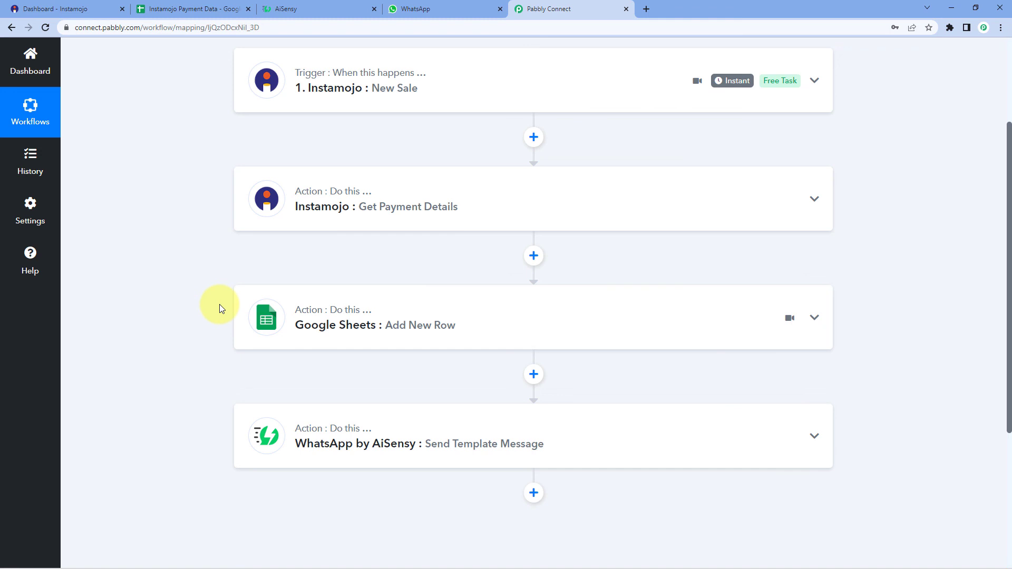
{"action": "scroll", "coordinate": [219, 305], "scroll_direction": "down", "scroll_amount": 1}
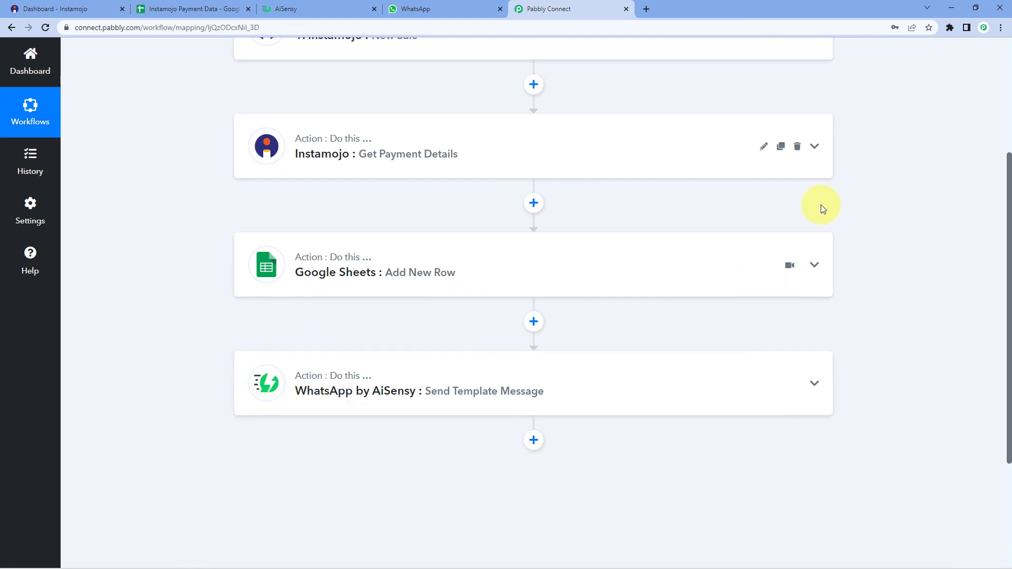
{"action": "scroll", "coordinate": [821, 204], "scroll_direction": "up", "scroll_amount": 3}
{"action": "scroll", "coordinate": [775, 256], "scroll_direction": "up", "scroll_amount": 1}
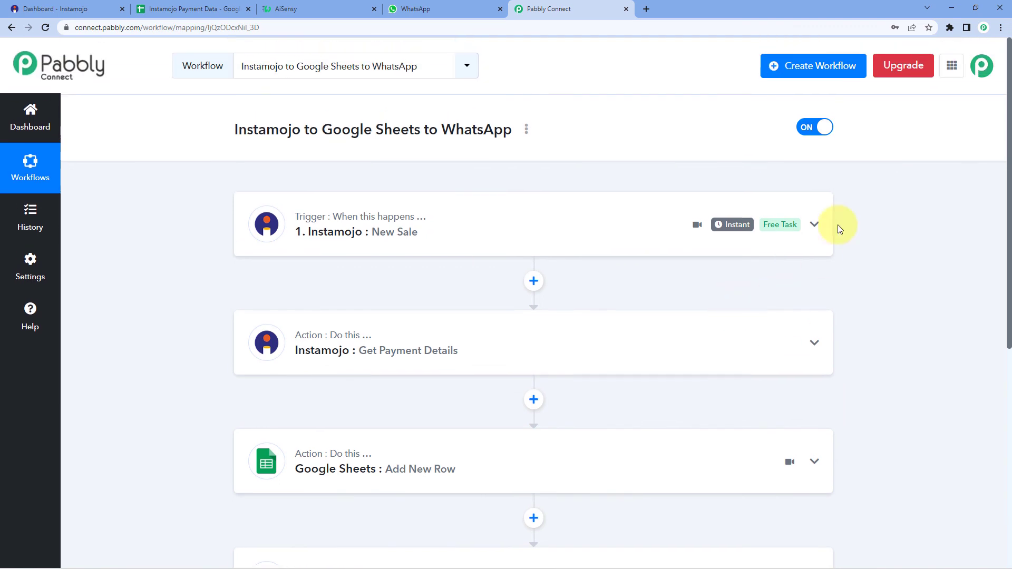